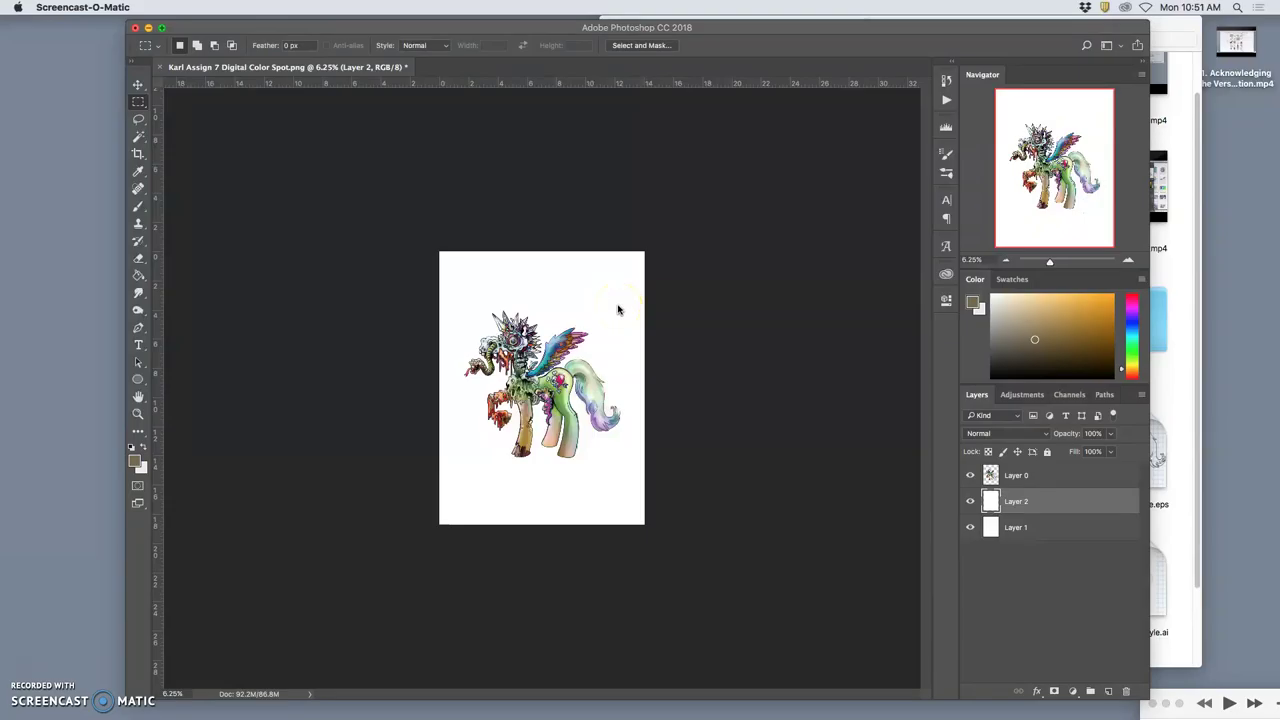
- Select Layer 1 and hide its white background while keeping Layer 2 visible
click(972, 503)
click(998, 526)
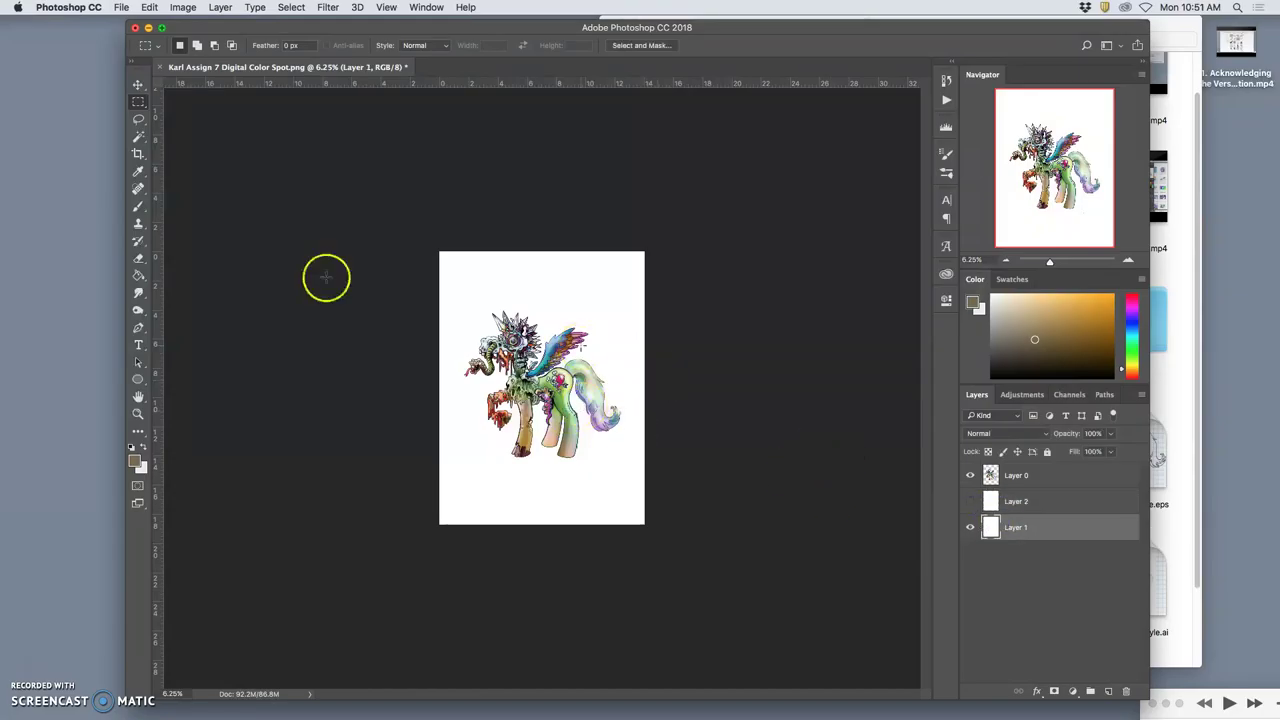
click(970, 527)
click(970, 501)
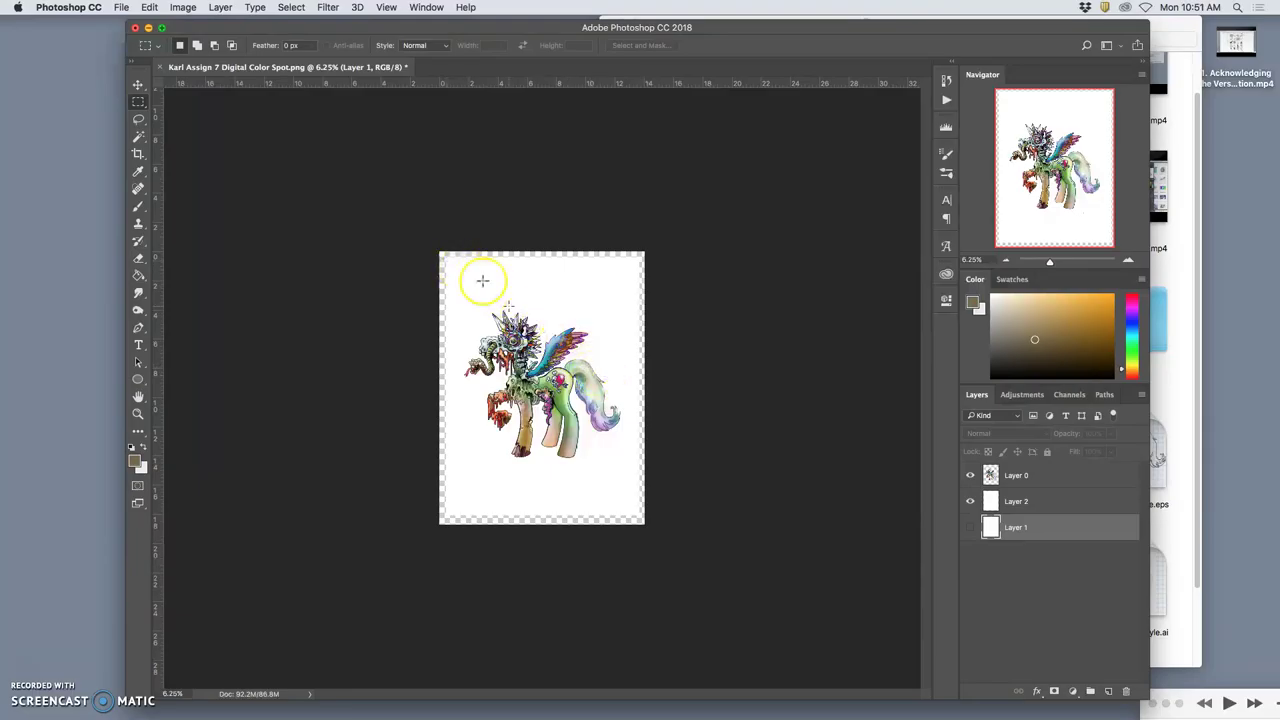
- Draw and clear a trial rectangular marquee, leaving Layer 1 hidden and Layer 2 active
drag(443, 257, 697, 449)
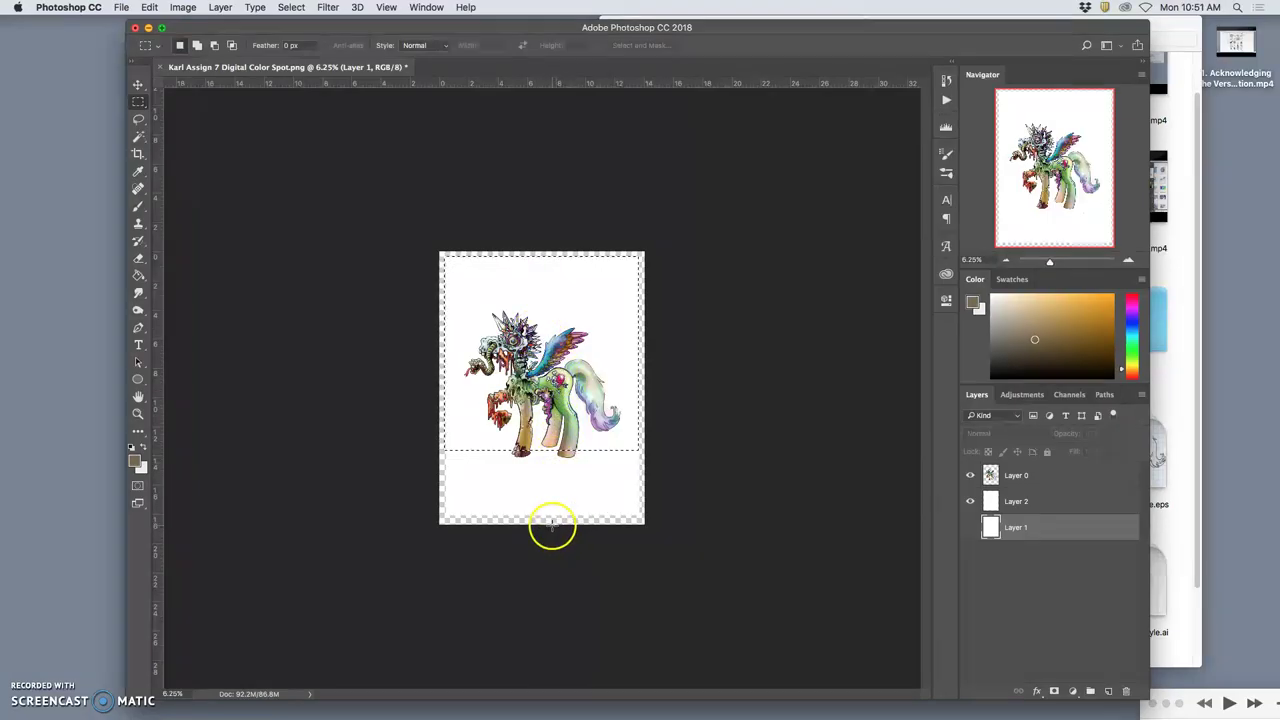
click(662, 411)
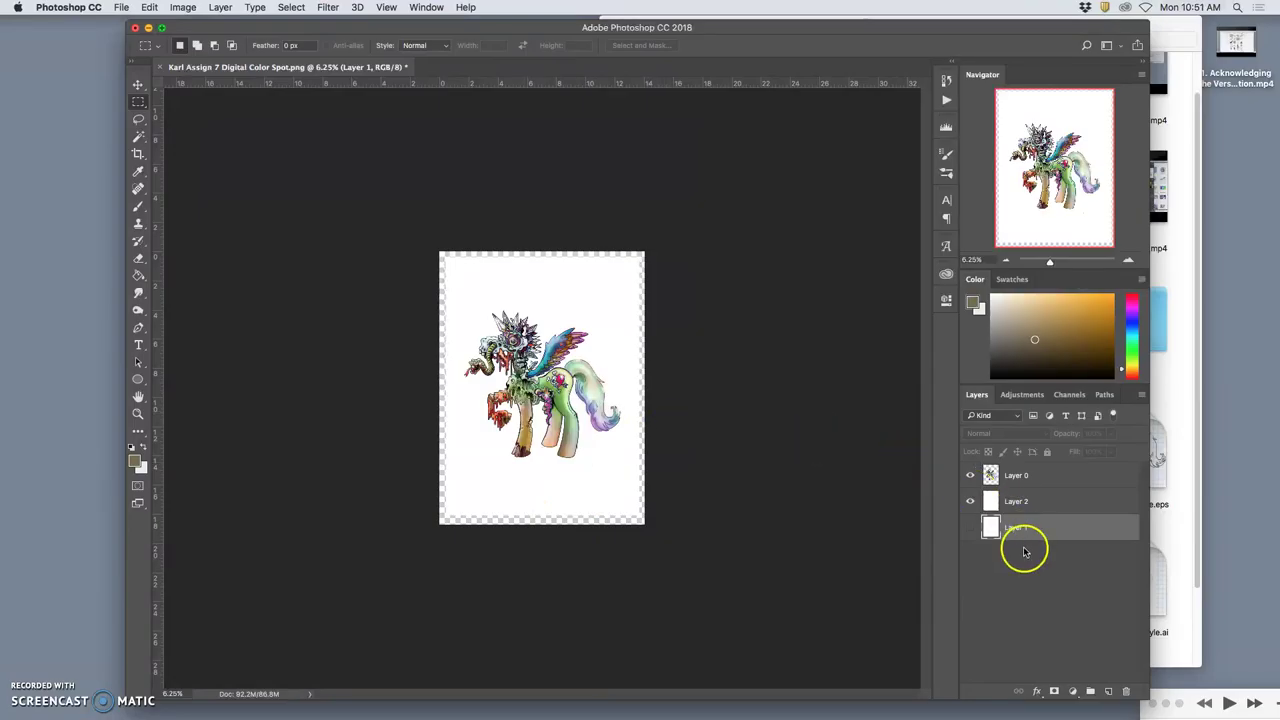
click(970, 527)
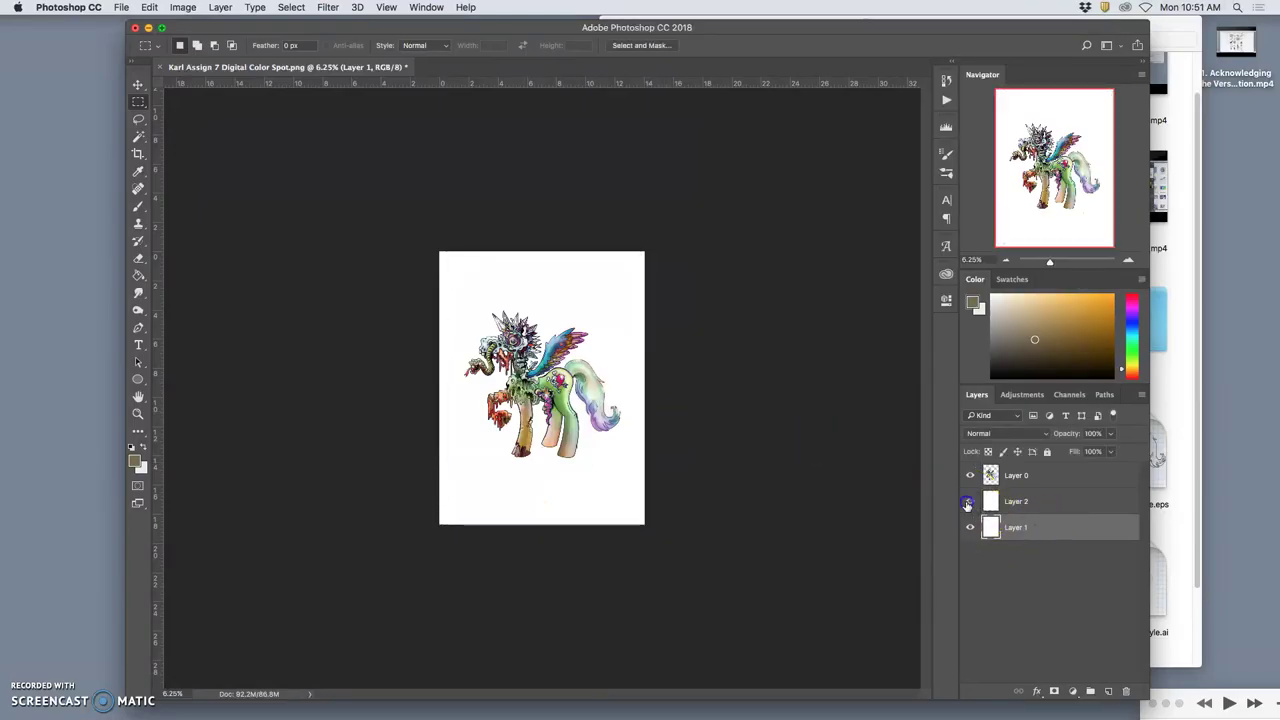
click(970, 528)
click(1030, 498)
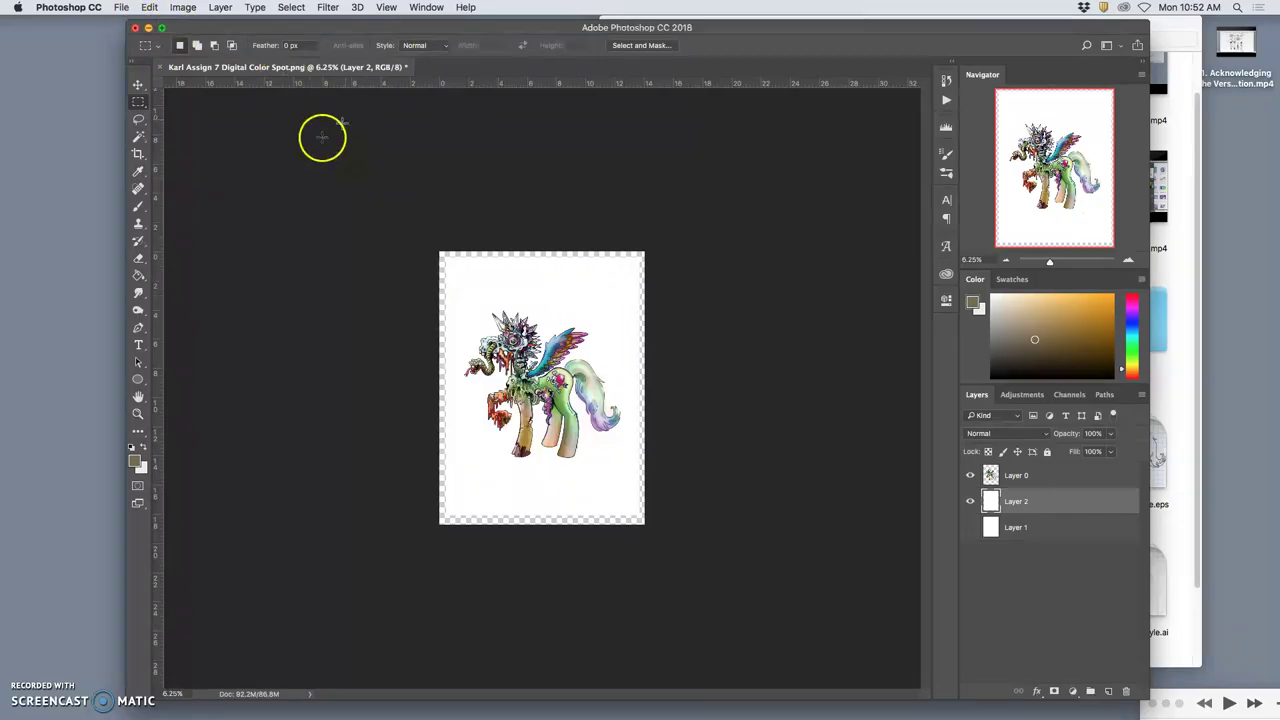
- Show Layer 1 again and give Layer 2 a #818181 Color Overlay at 100% opacity
click(970, 527)
double_click(1052, 504)
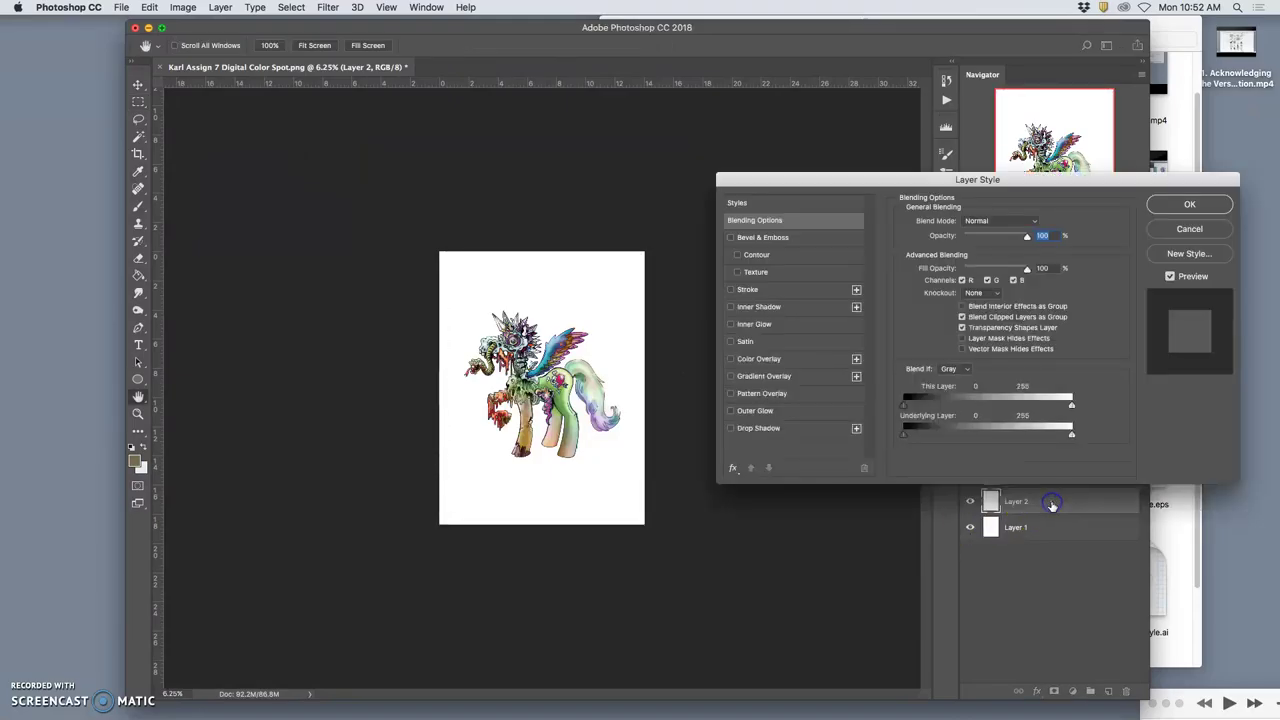
click(731, 359)
click(755, 360)
click(1036, 222)
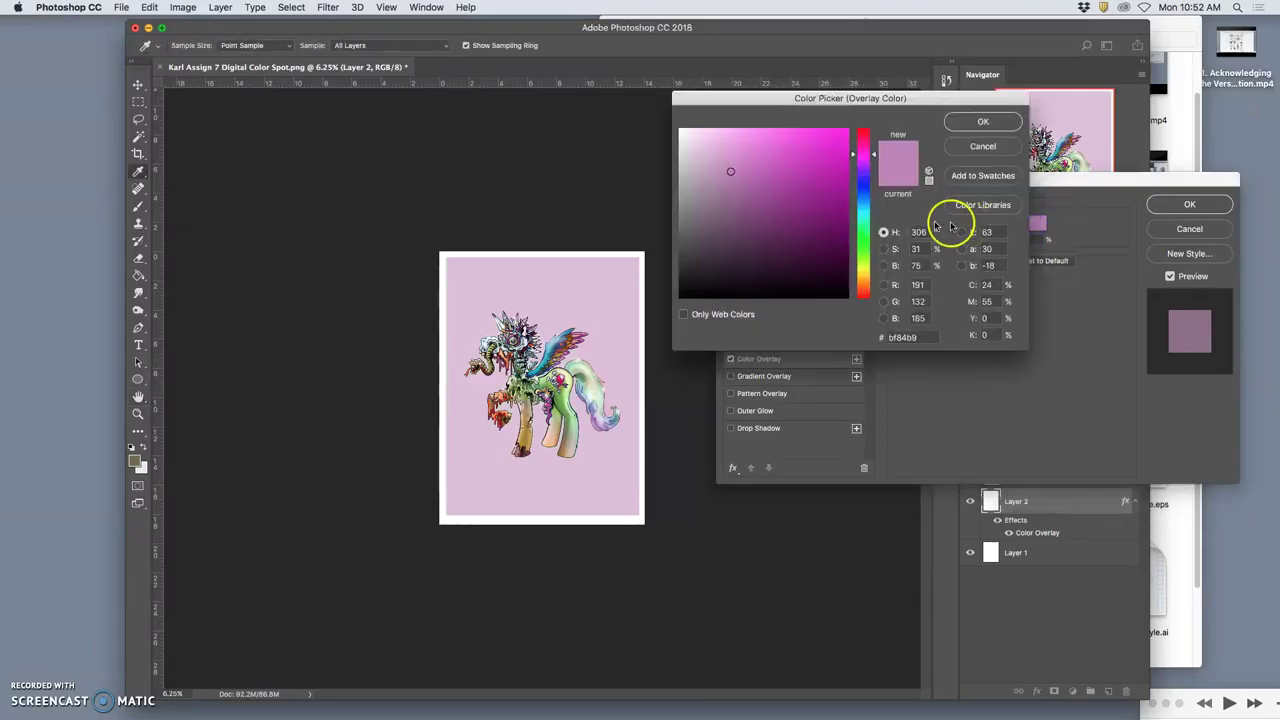
mouse_move(822, 219)
mouse_down()
mouse_move(729, 177)
mouse_move(657, 209)
mouse_up()
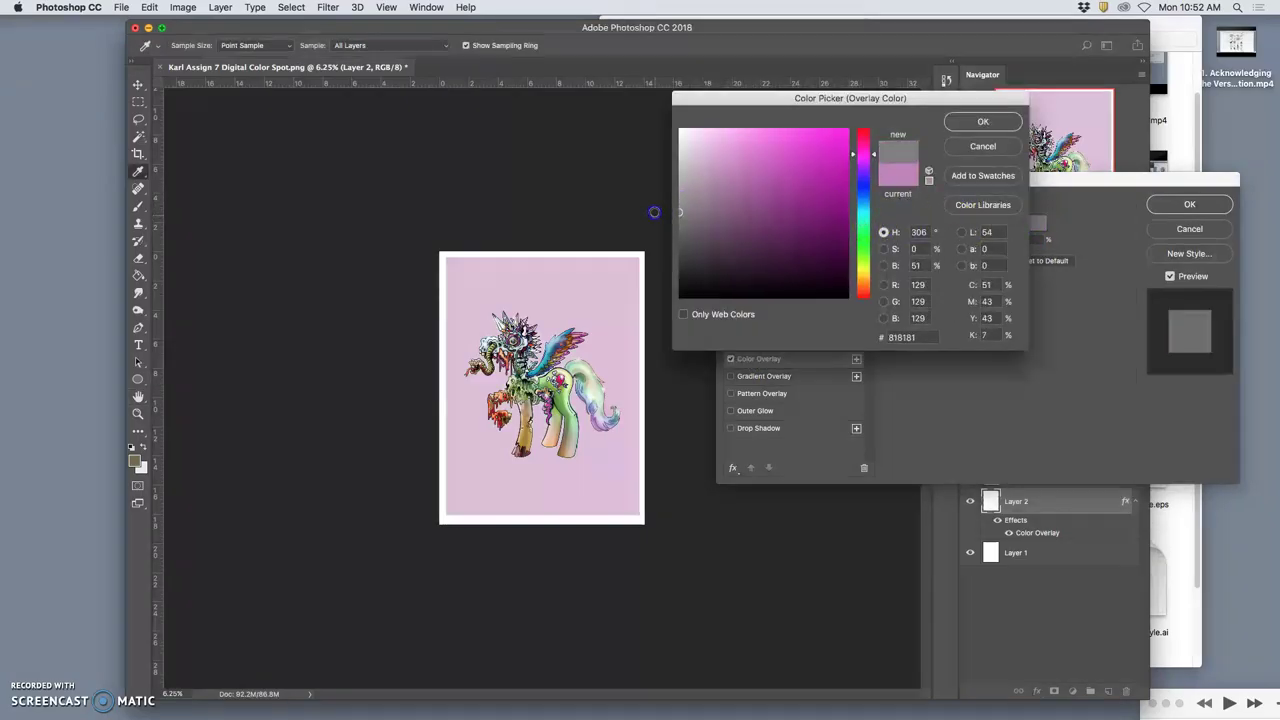
click(981, 122)
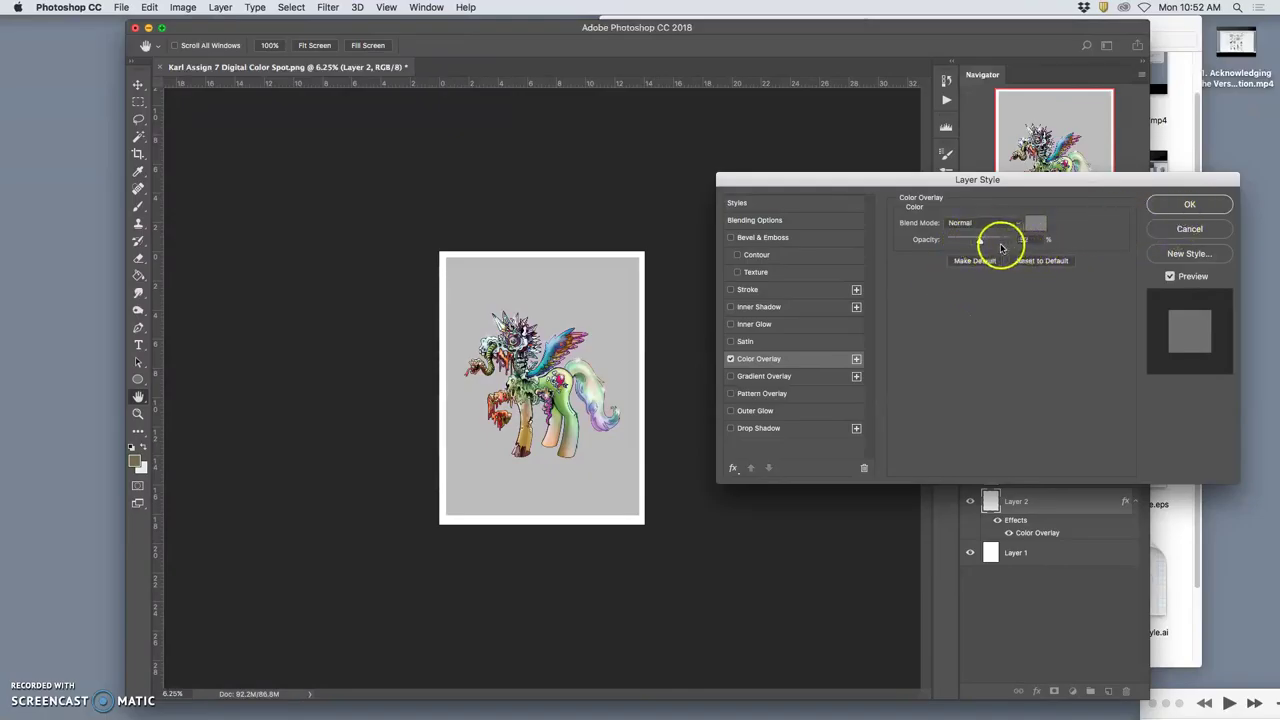
drag(981, 245, 1036, 245)
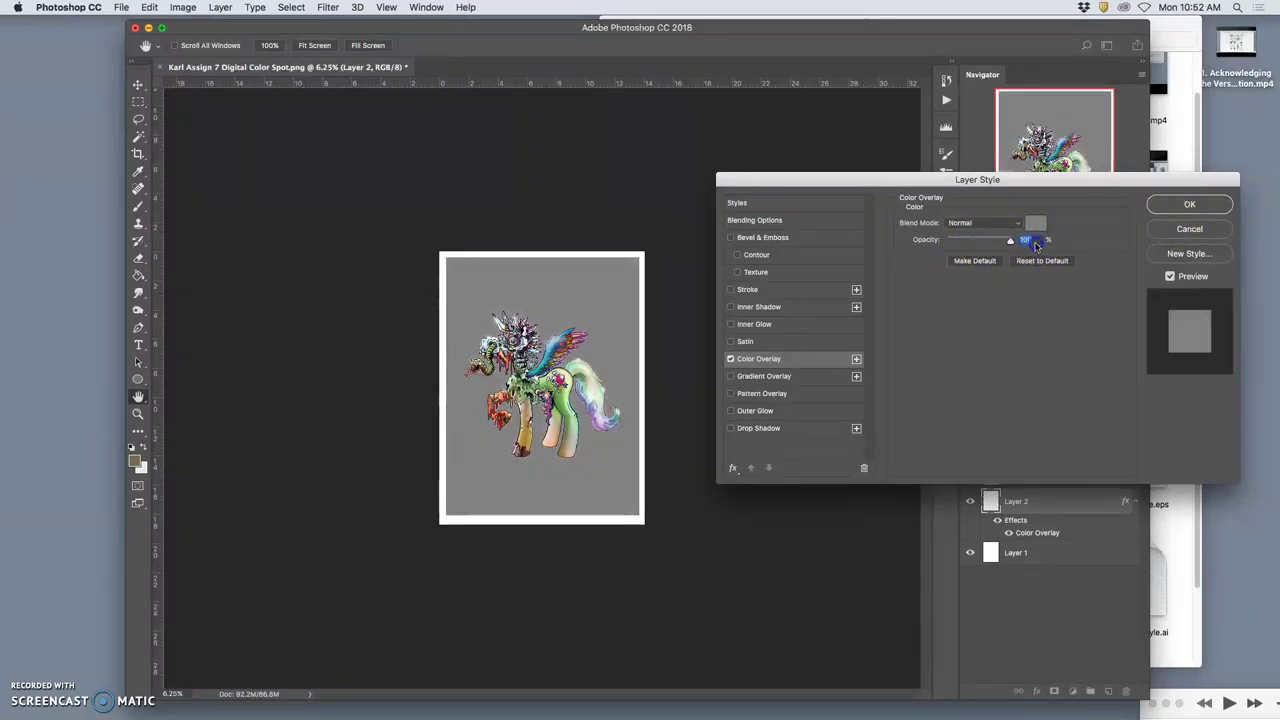
click(1181, 205)
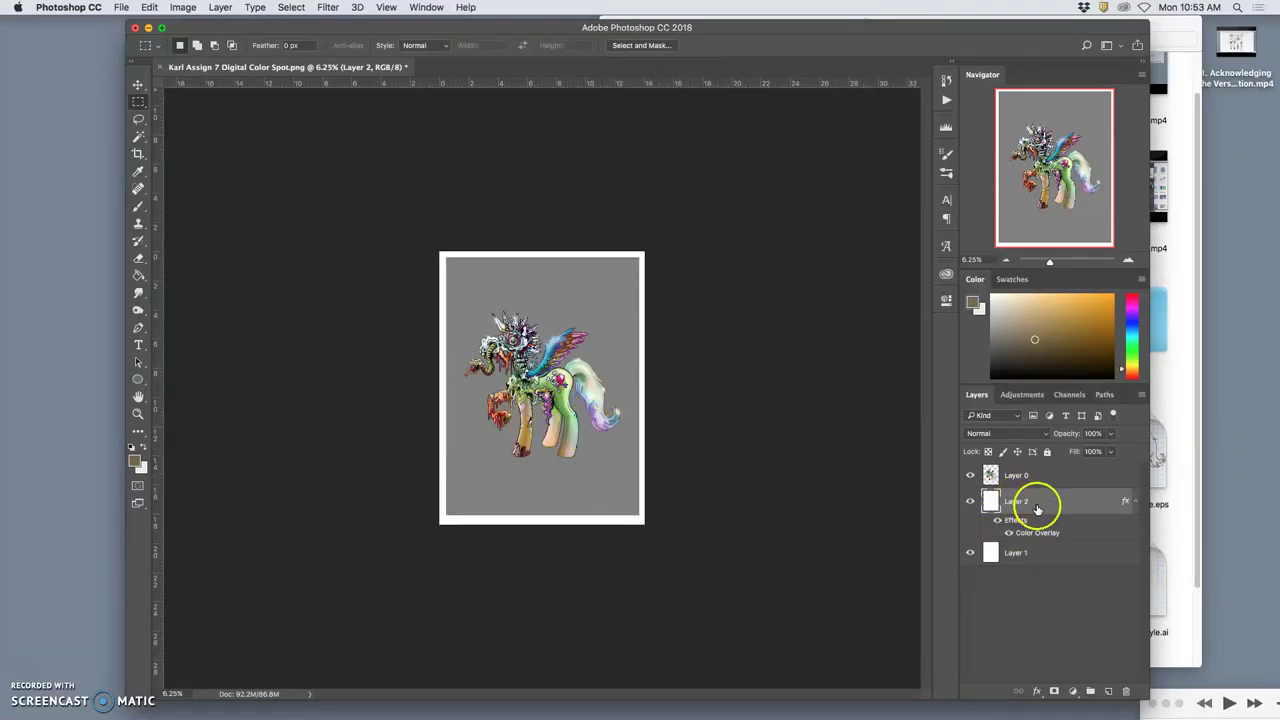
- Rasterize Layer 2's layer style so the grey overlay becomes pixels
right_click(1036, 505)
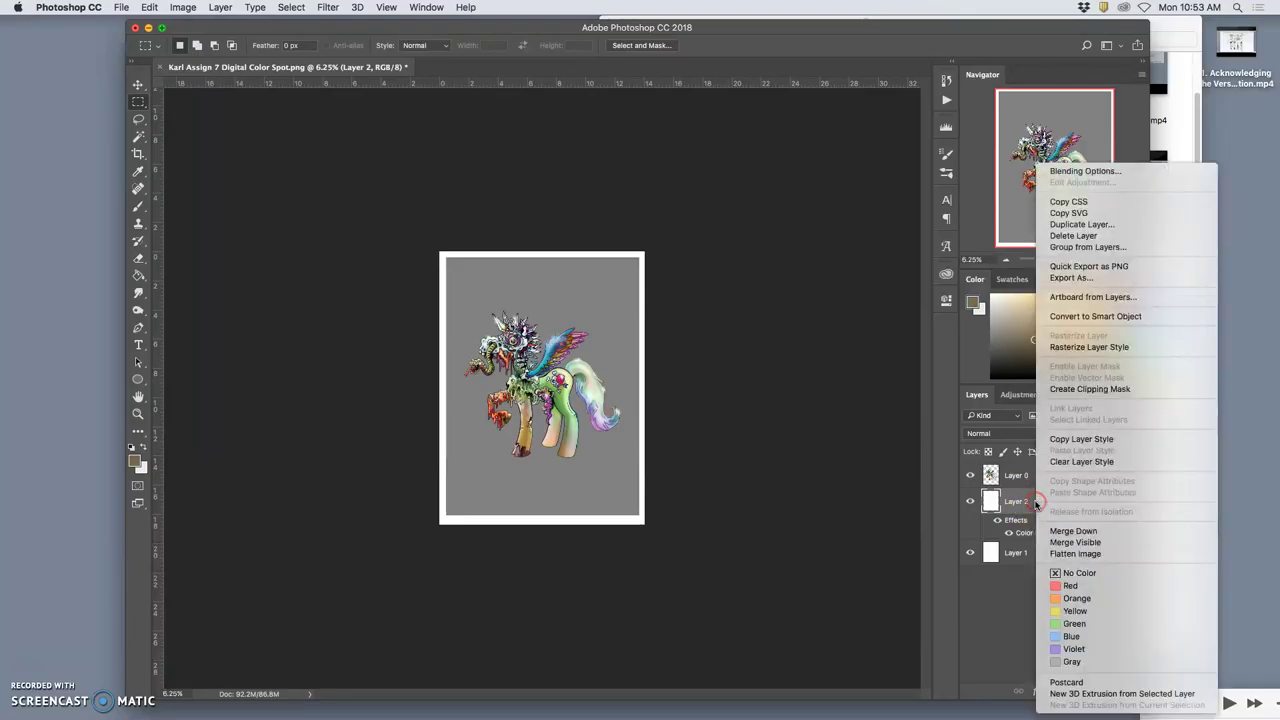
click(1078, 347)
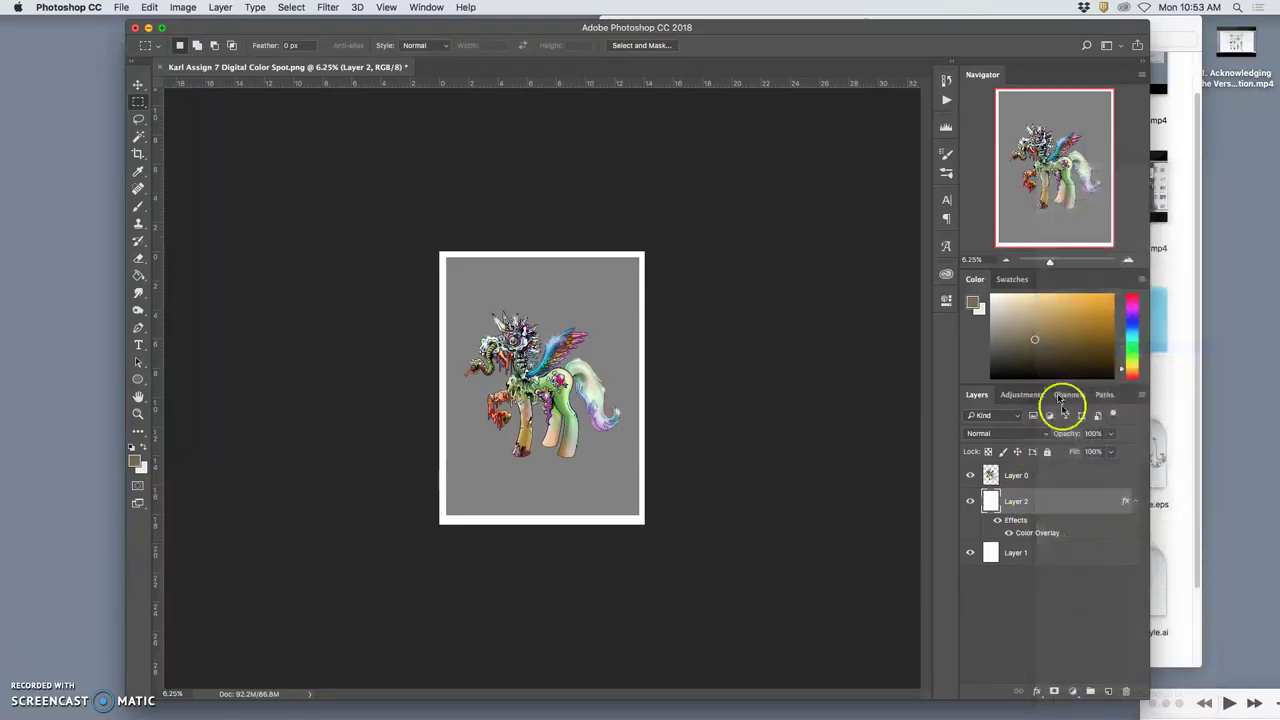
click(969, 502)
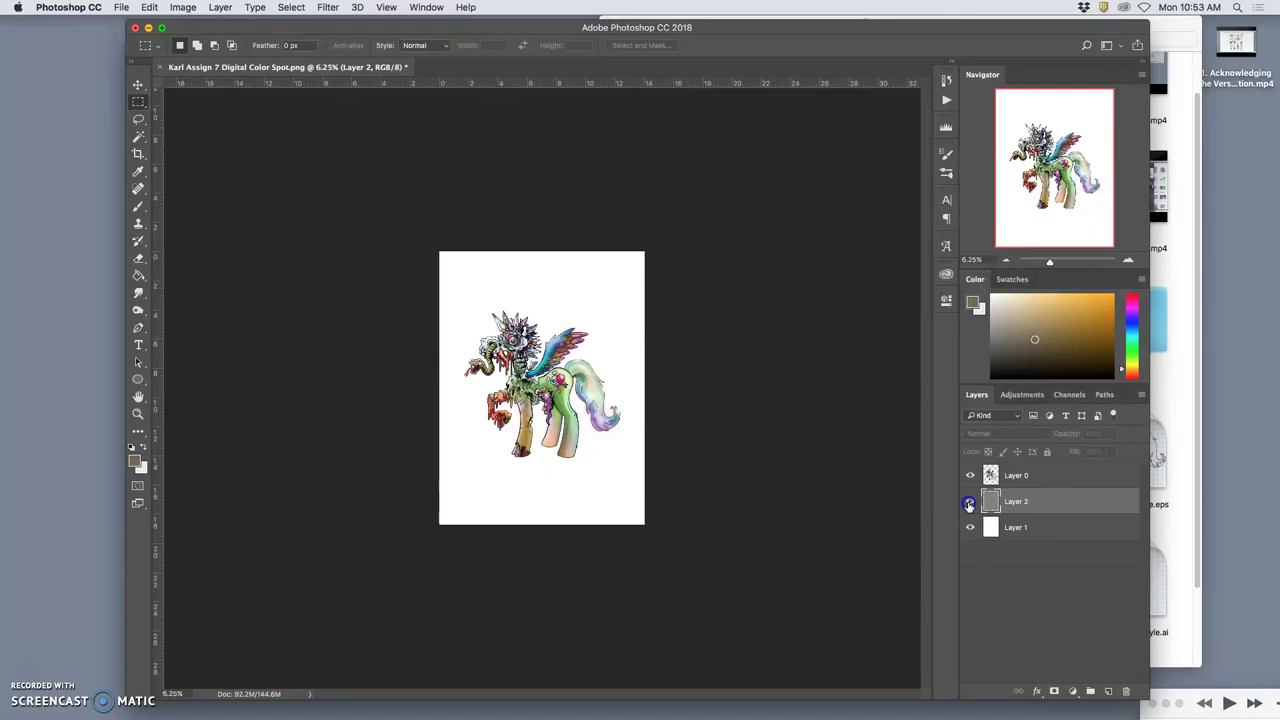
click(969, 502)
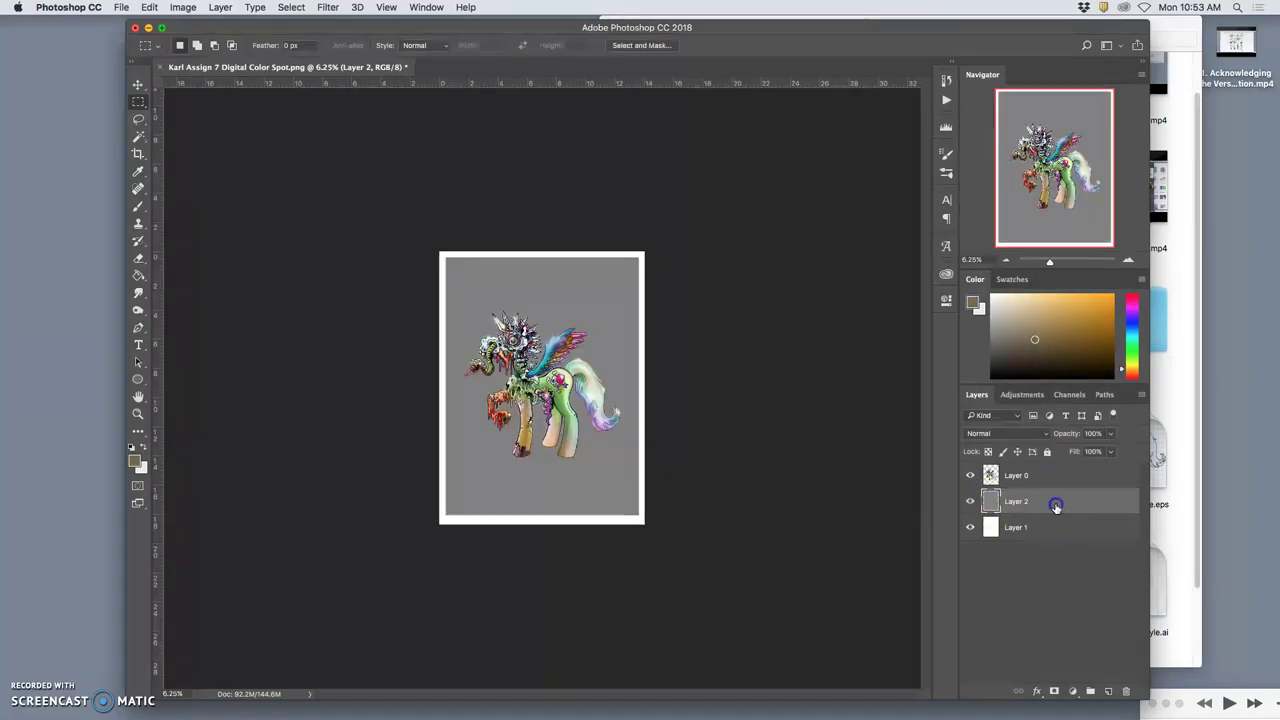
- Drag guides from the rulers to the grey panel's left, top, right and bottom edges
click(138, 84)
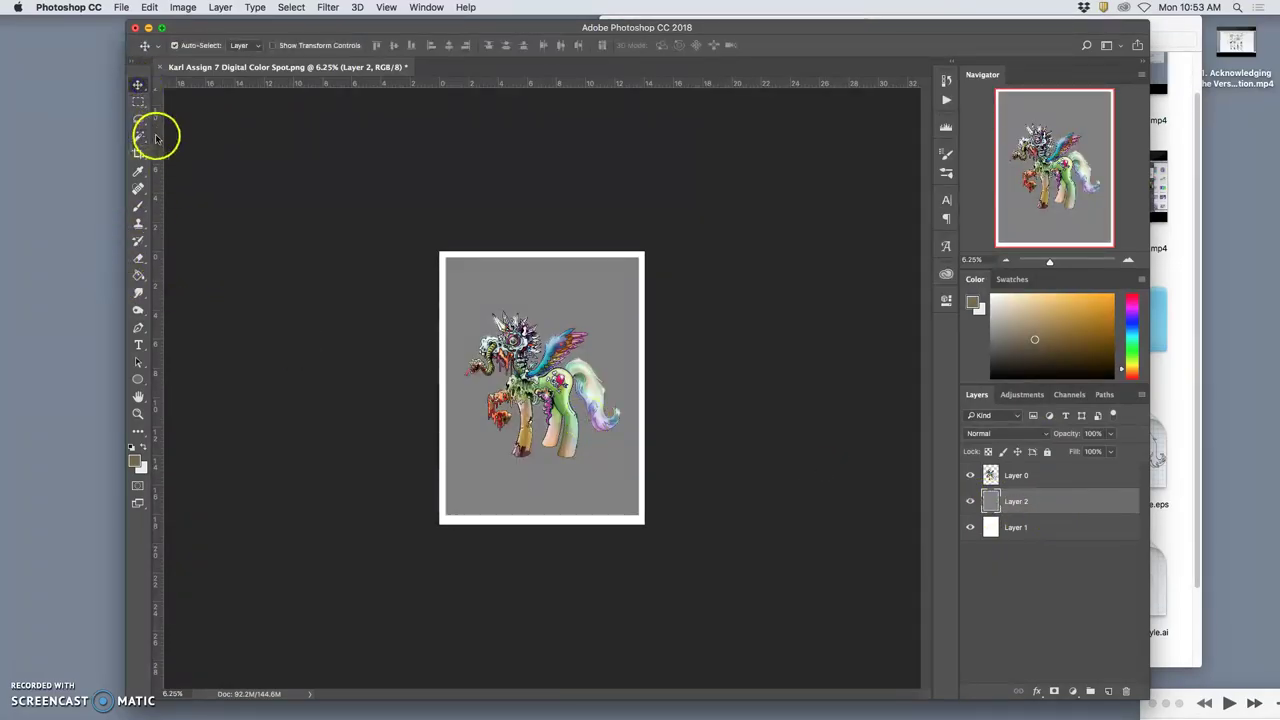
drag(158, 131, 446, 178)
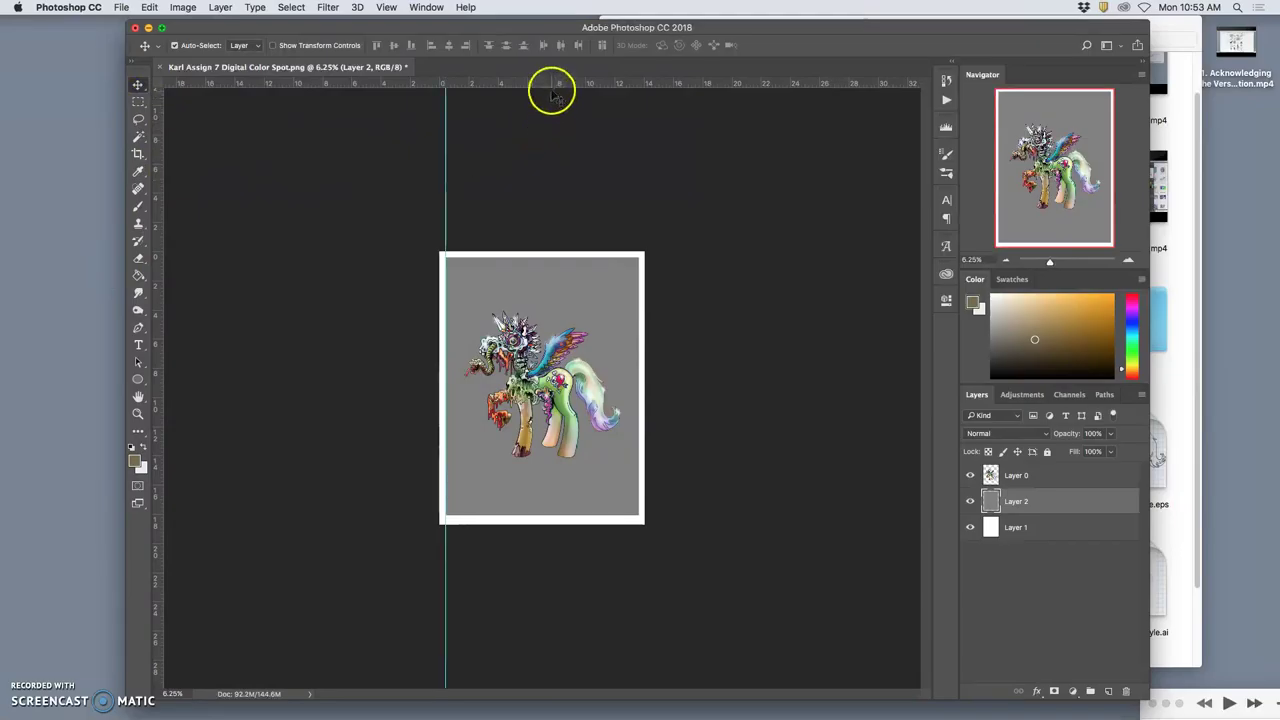
drag(551, 84, 558, 257)
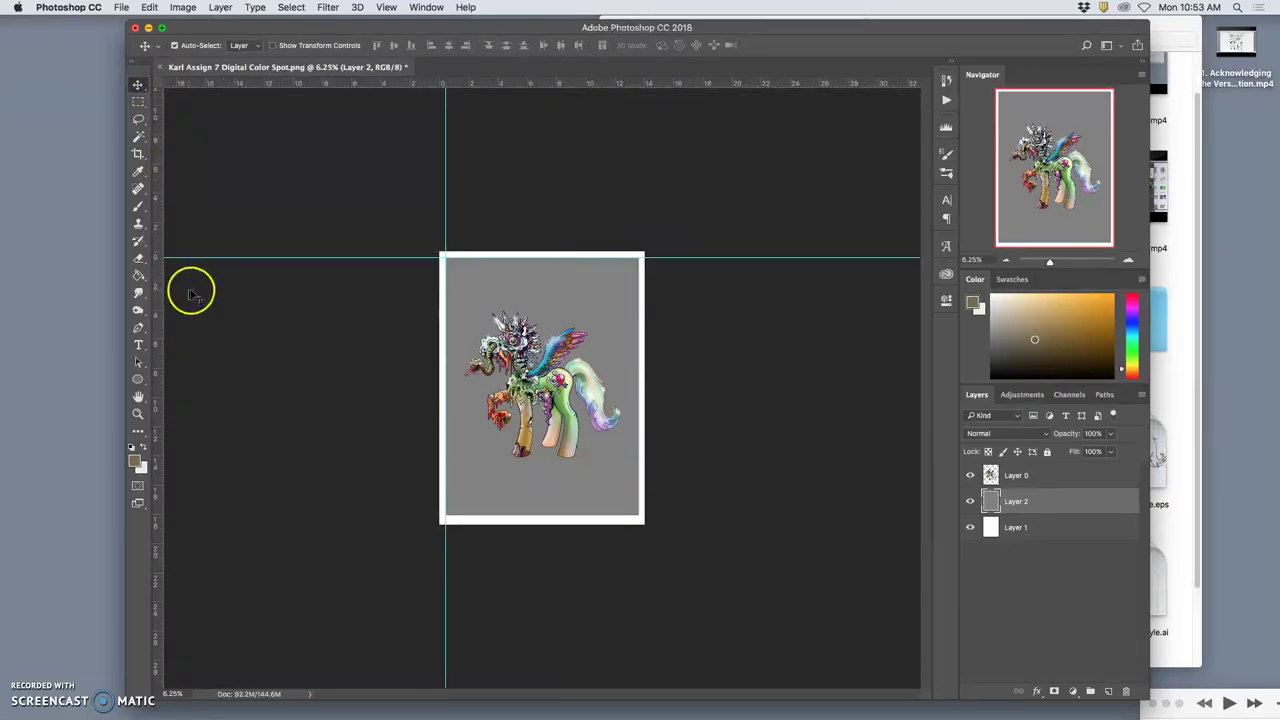
drag(160, 291, 638, 311)
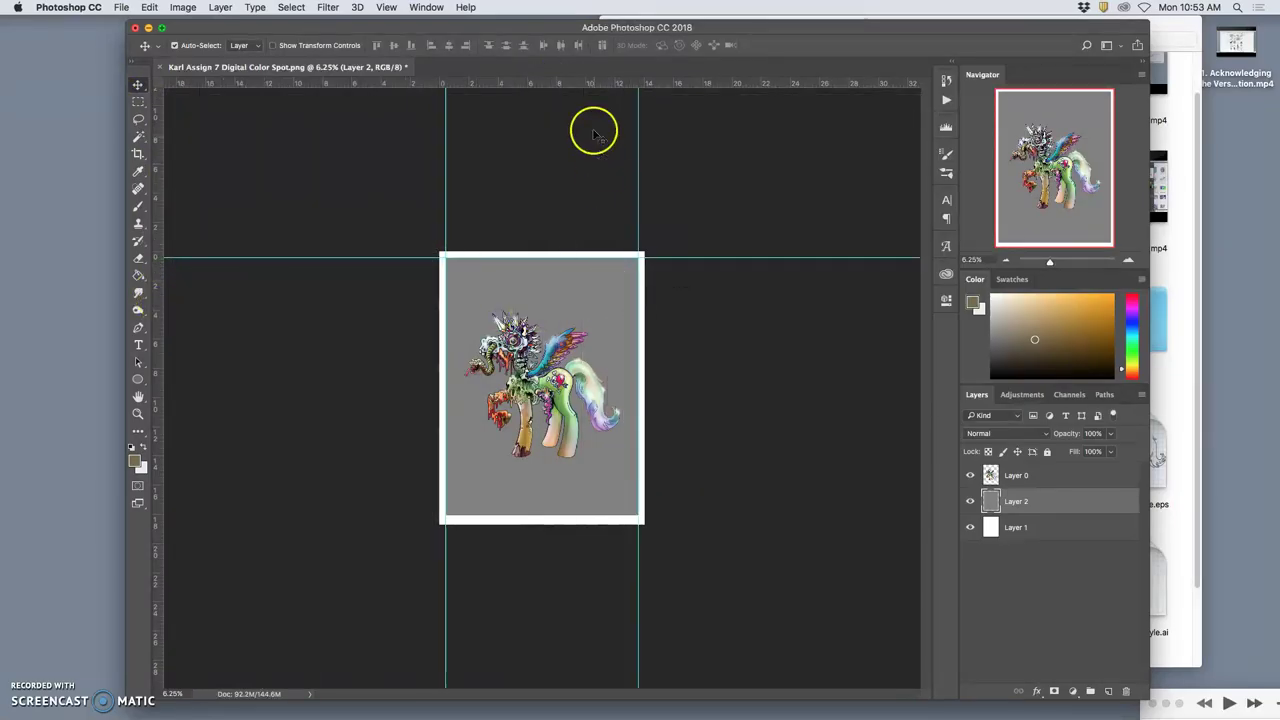
drag(586, 80, 594, 517)
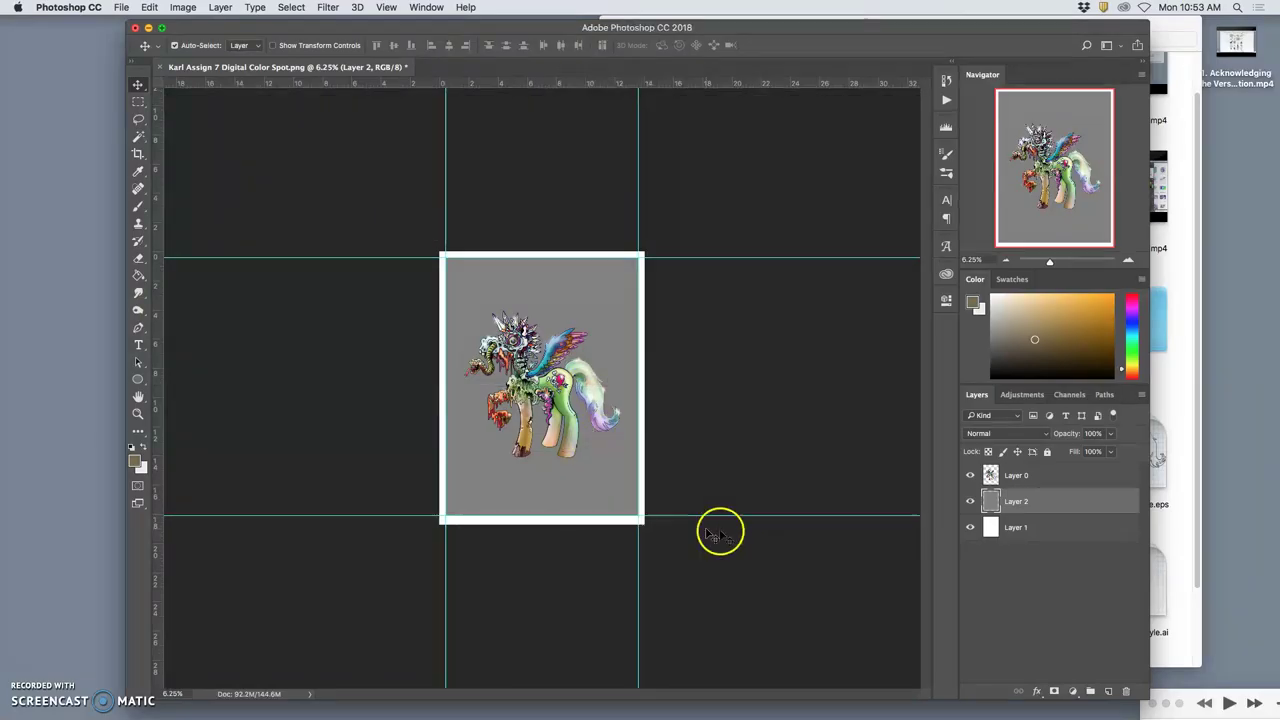
- Select the outer white border by magic-wanding the grey page and inverting the selection
click(969, 502)
click(969, 503)
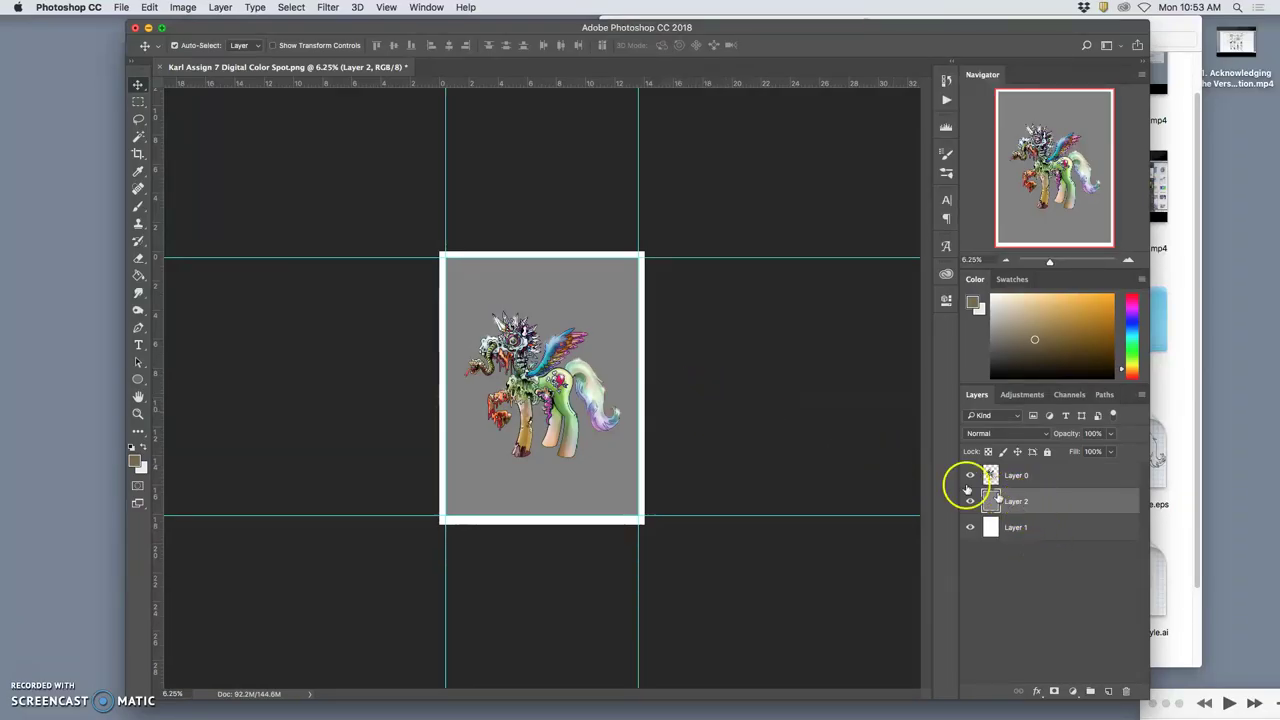
click(138, 136)
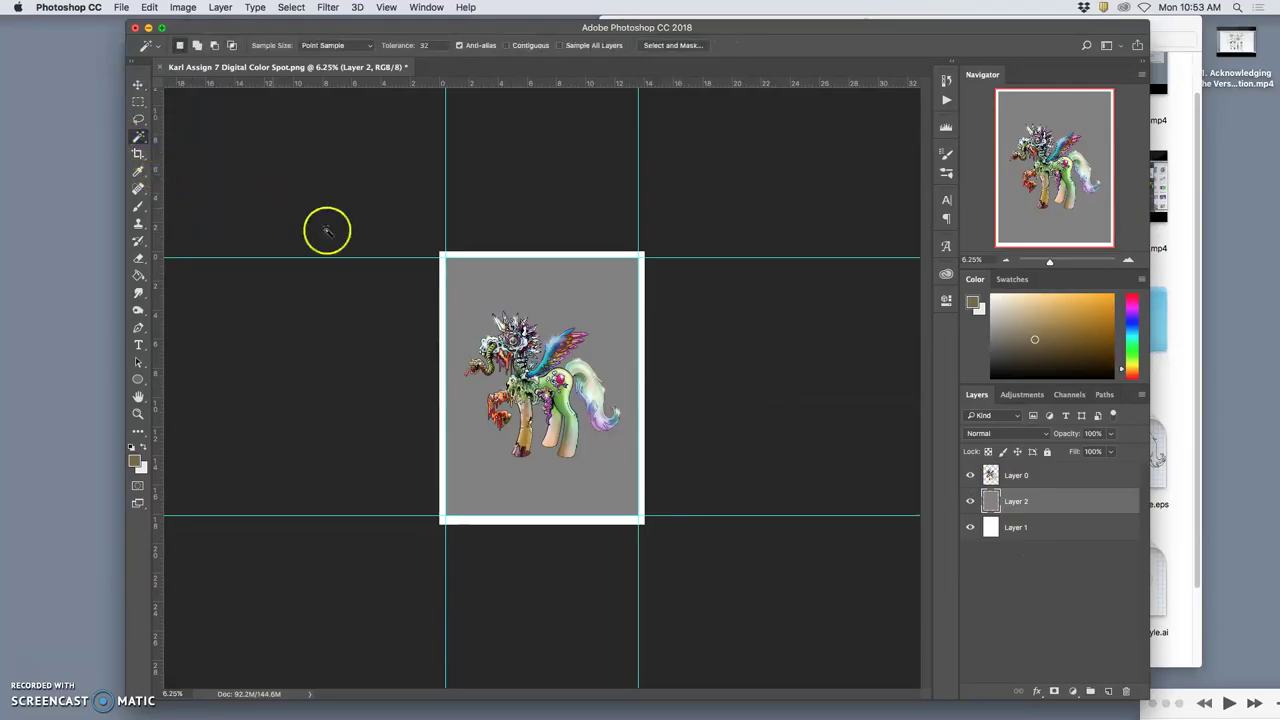
click(542, 288)
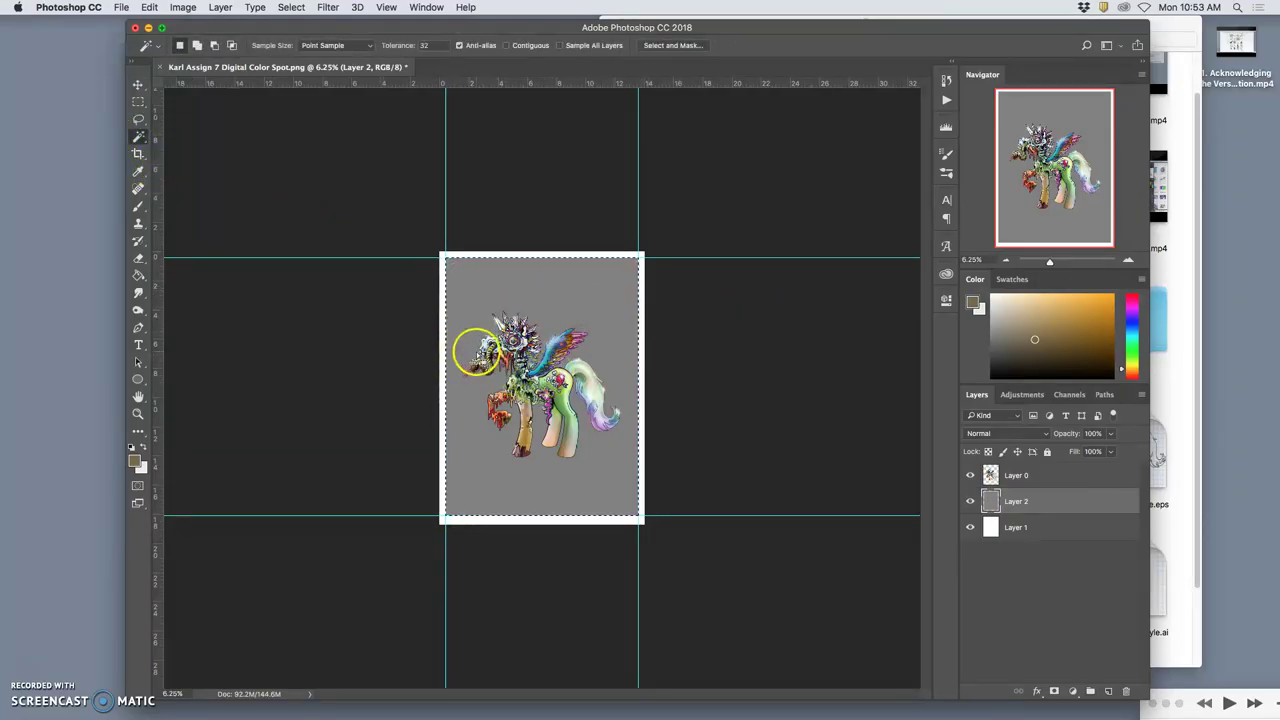
click(292, 7)
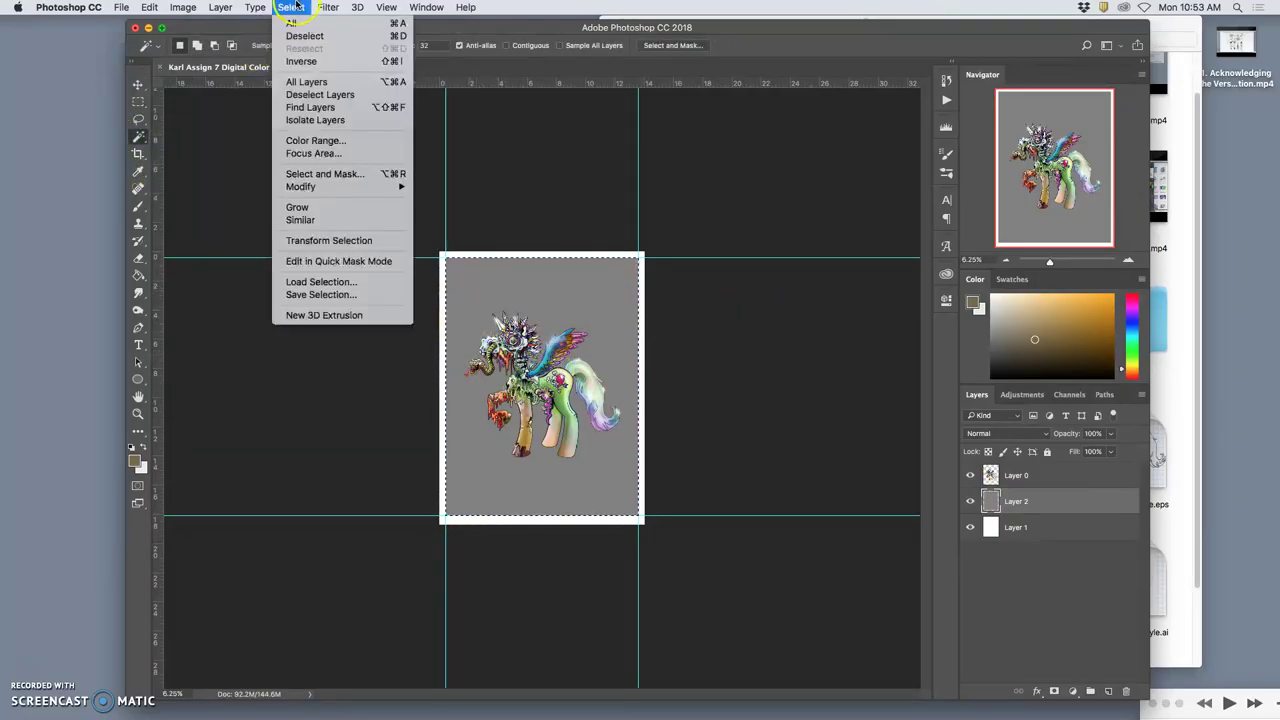
click(301, 61)
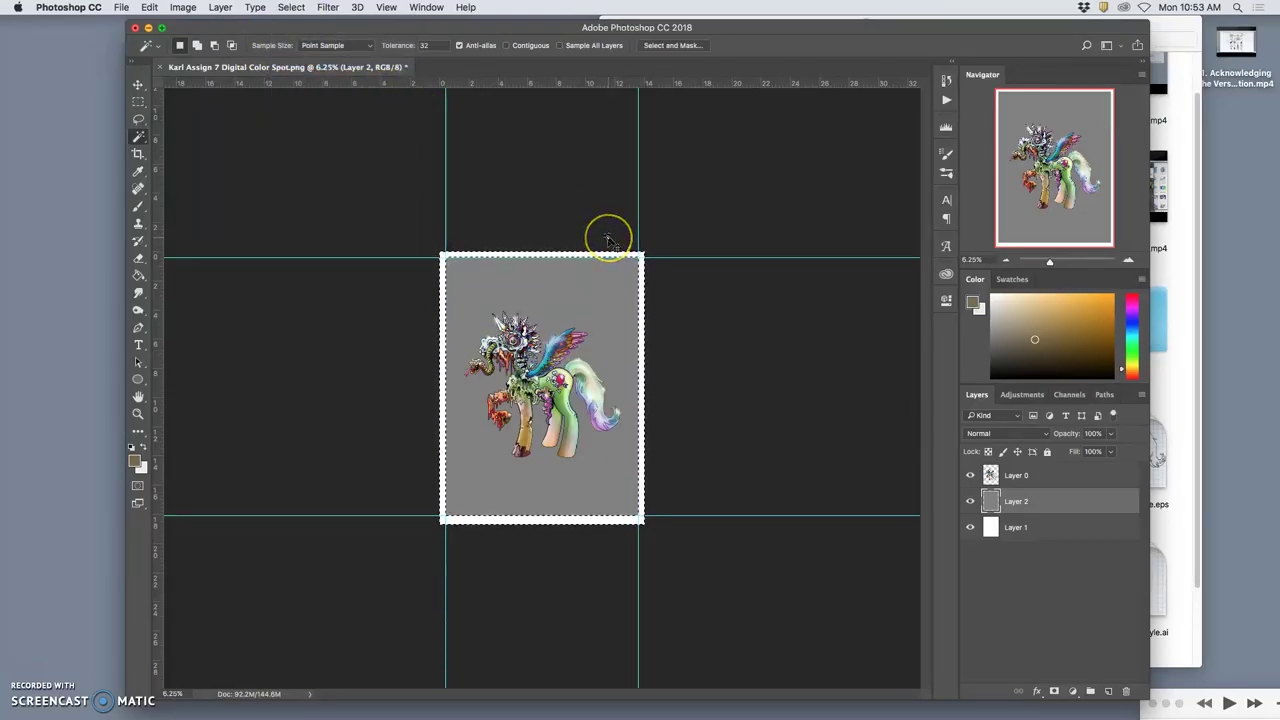
- Copy the border from Layer 1 into a new top layer and hide the guides
click(1005, 525)
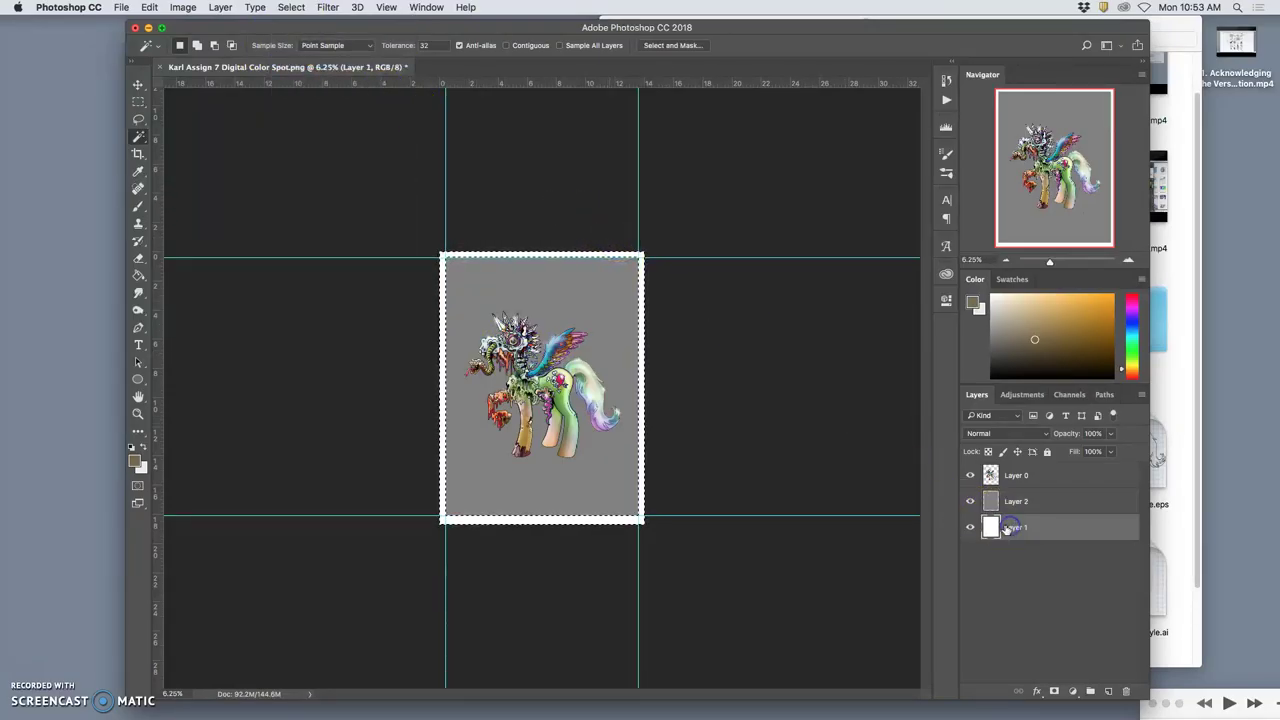
key(super+j)
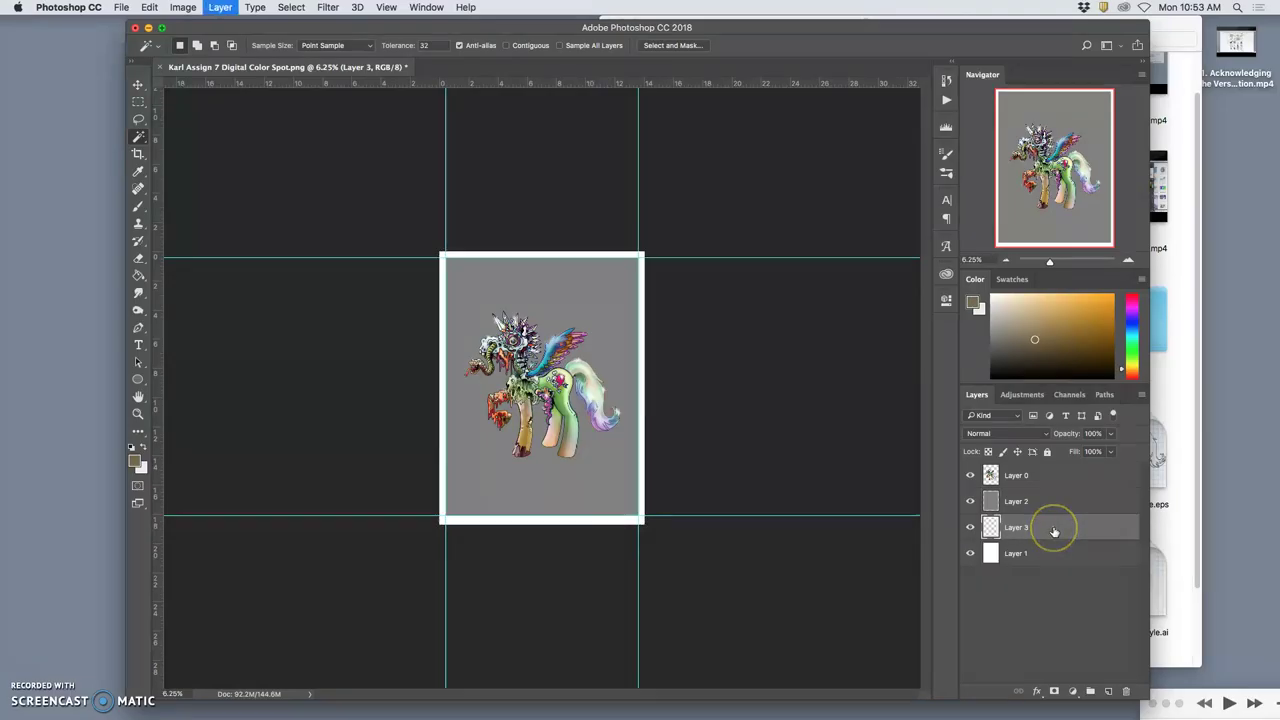
key(super+bracketright)
key(super+bracketright)
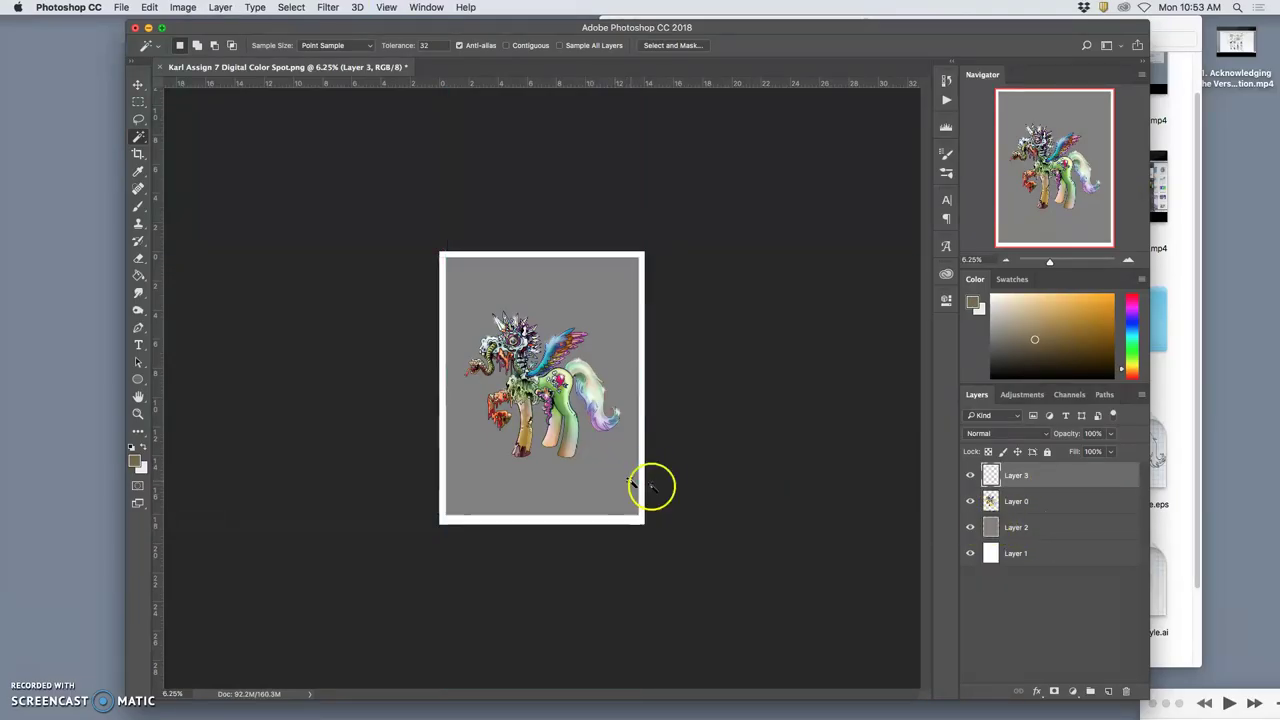
key(super+semicolon)
- Isolate the new border layer and rename it 'Border White Edges'
click(970, 501)
click(970, 527)
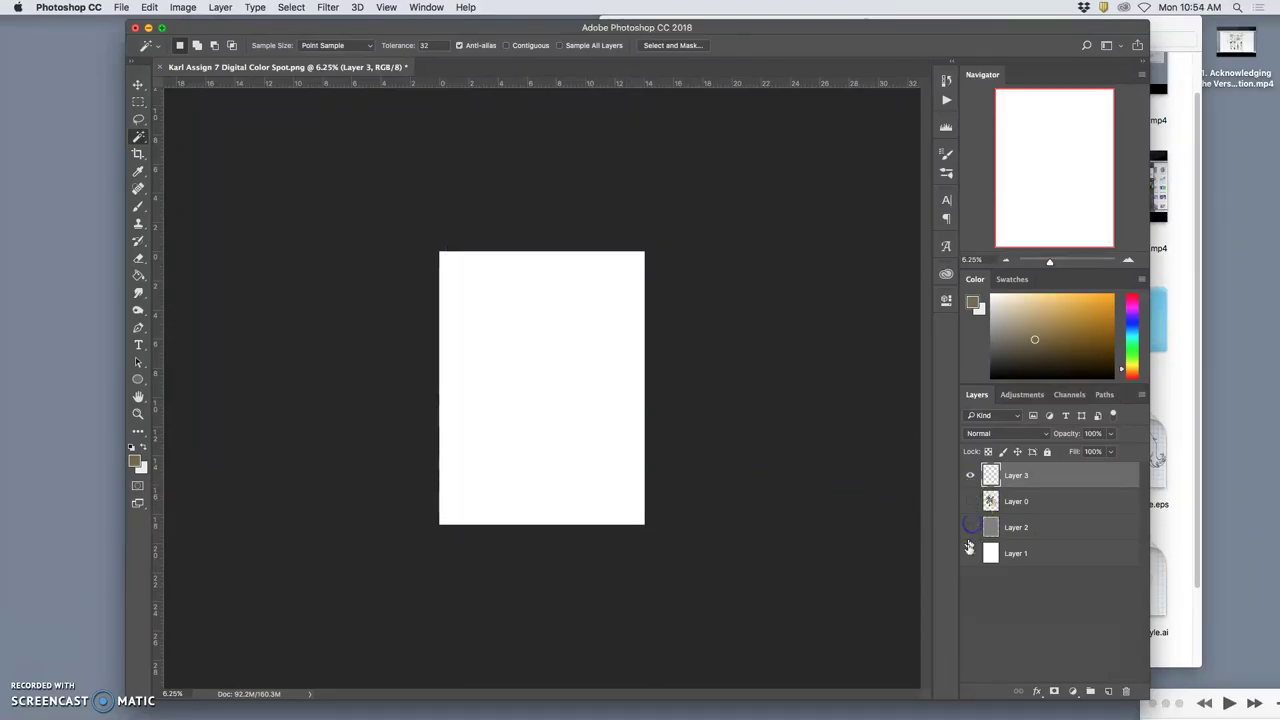
click(969, 547)
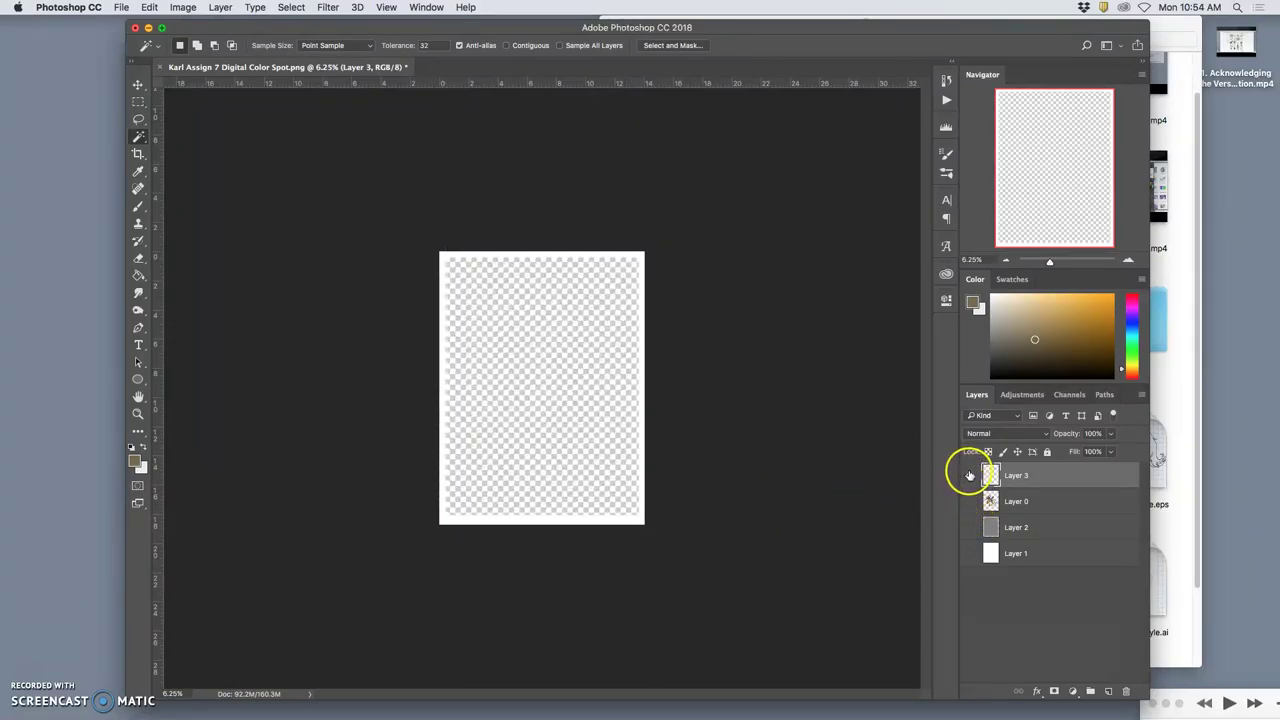
click(969, 475)
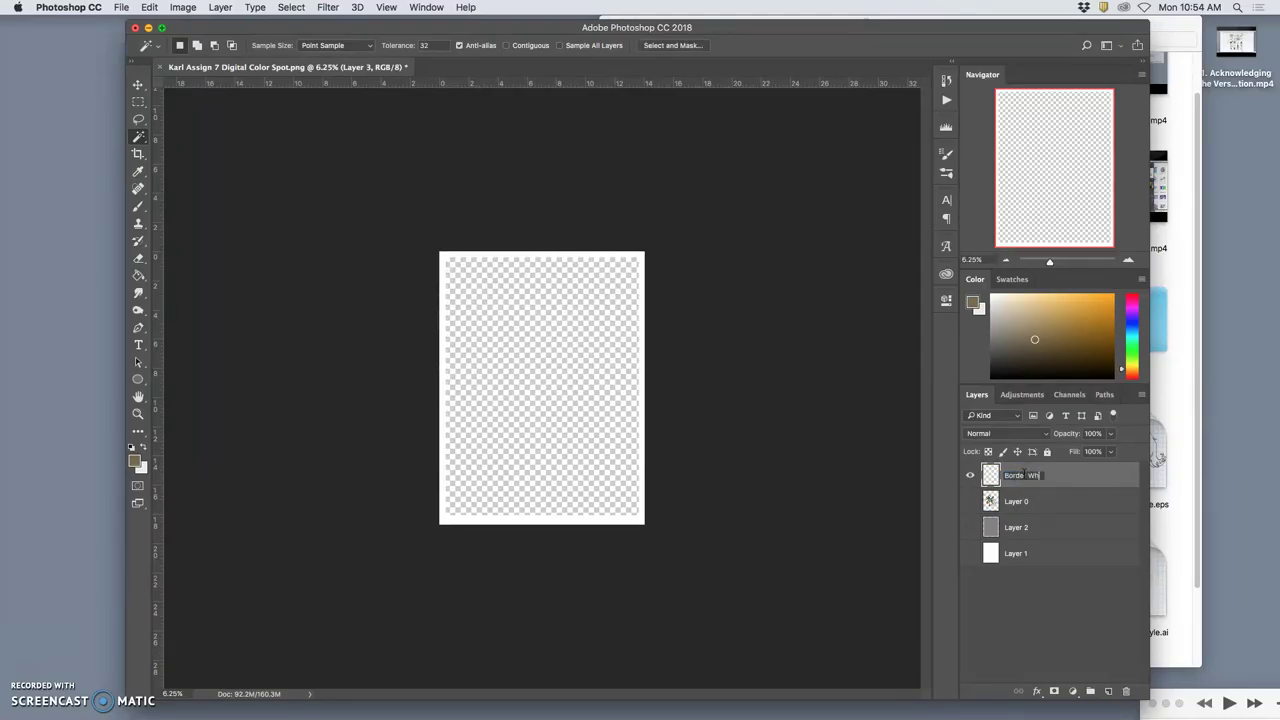
text(Edges)
key(Return)
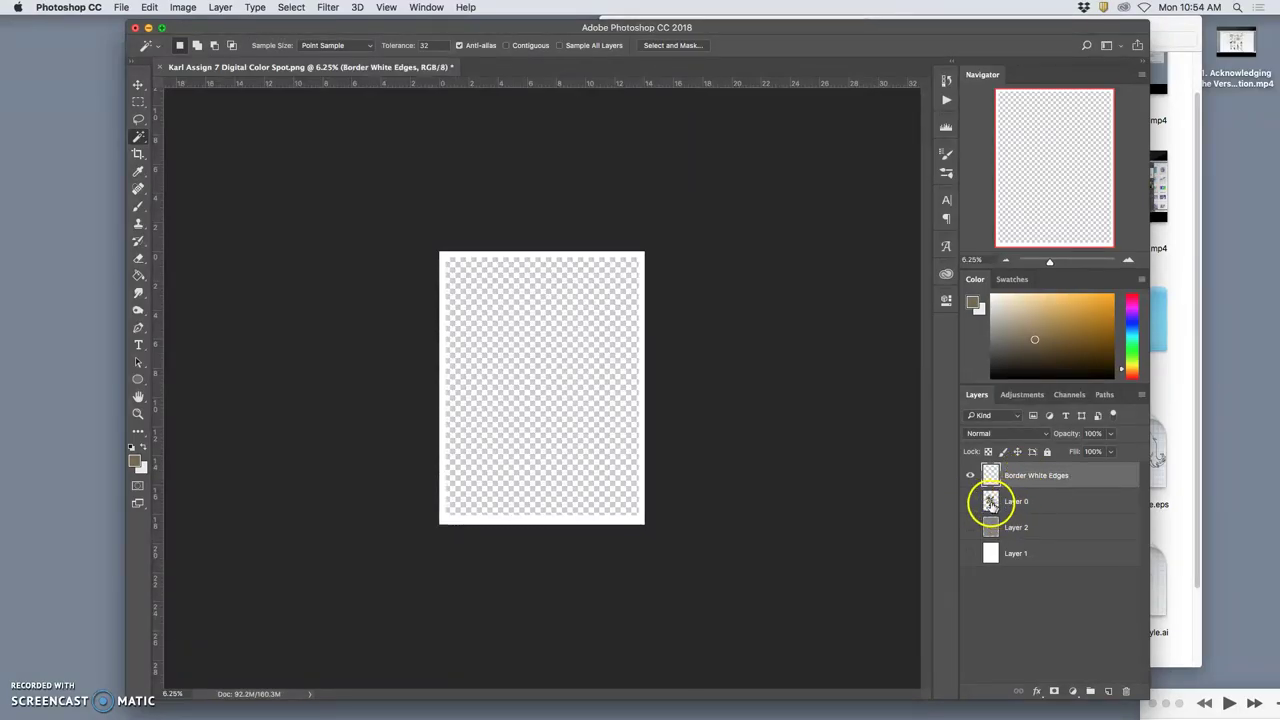
- Show the pony artwork, grey background and white bottom layers again
click(969, 501)
click(969, 527)
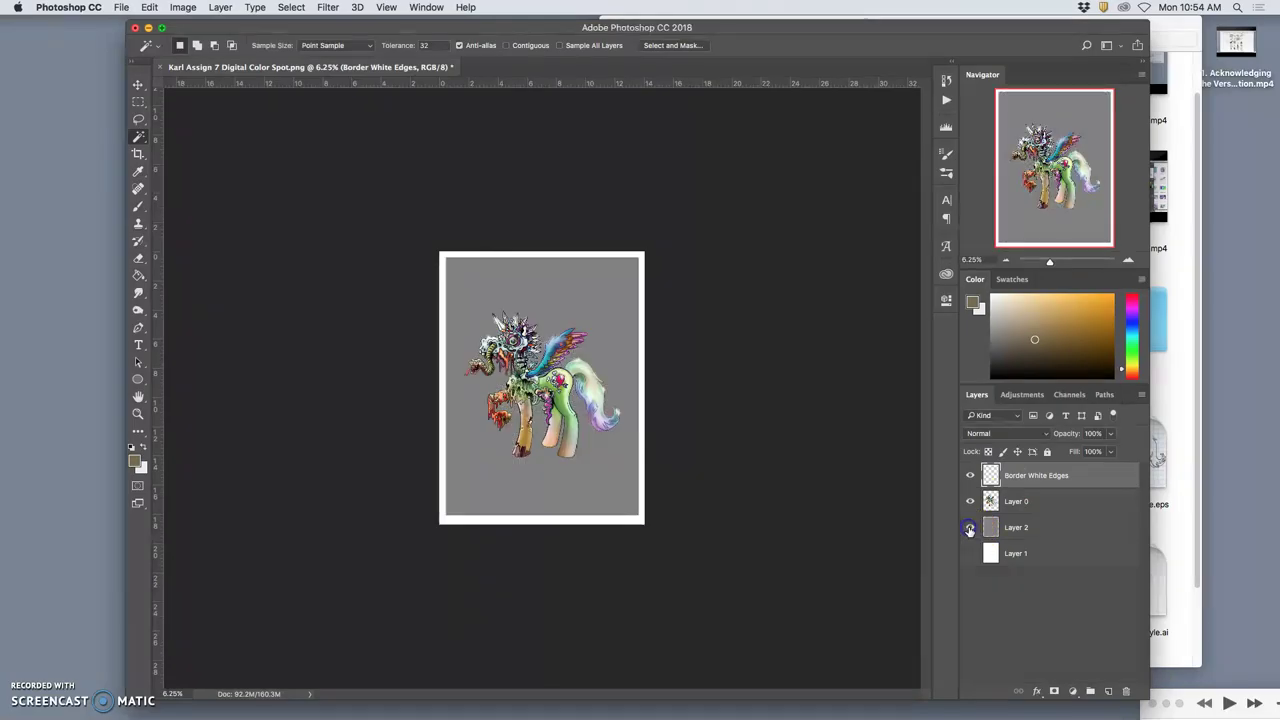
click(968, 554)
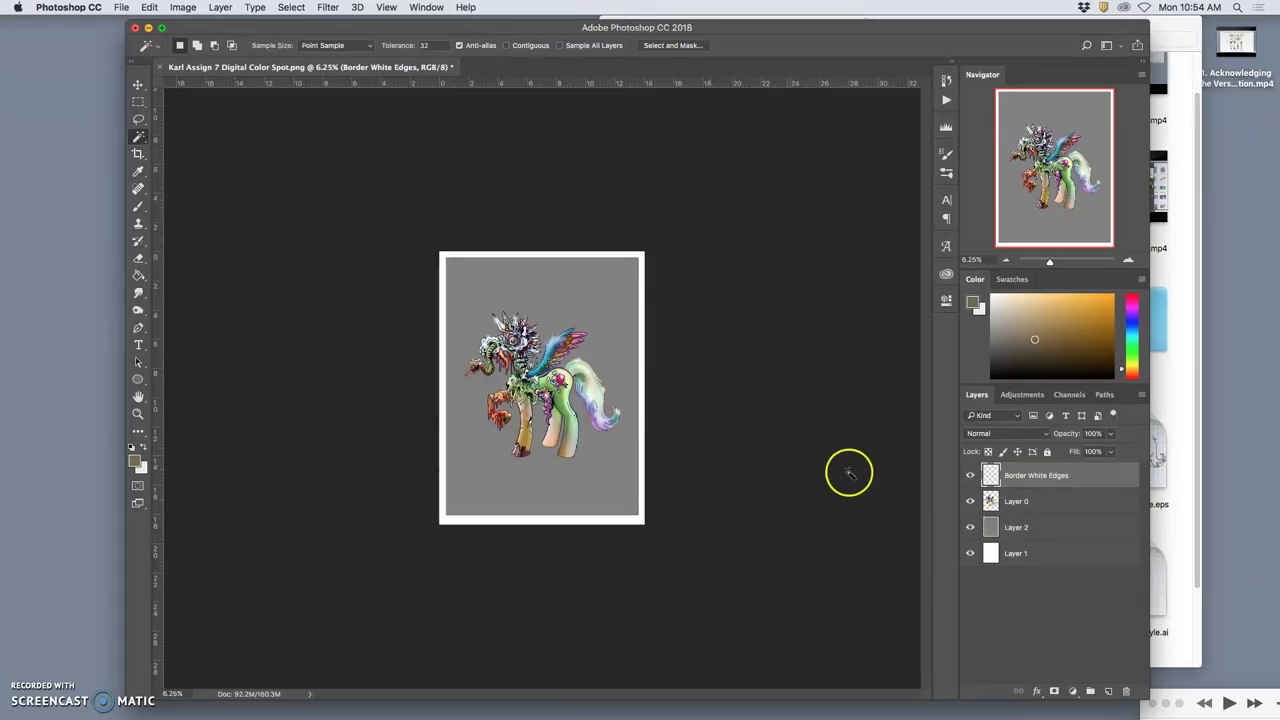
- Add a reversed Black, White gradient overlay to the grey Layer 2
double_click(1066, 538)
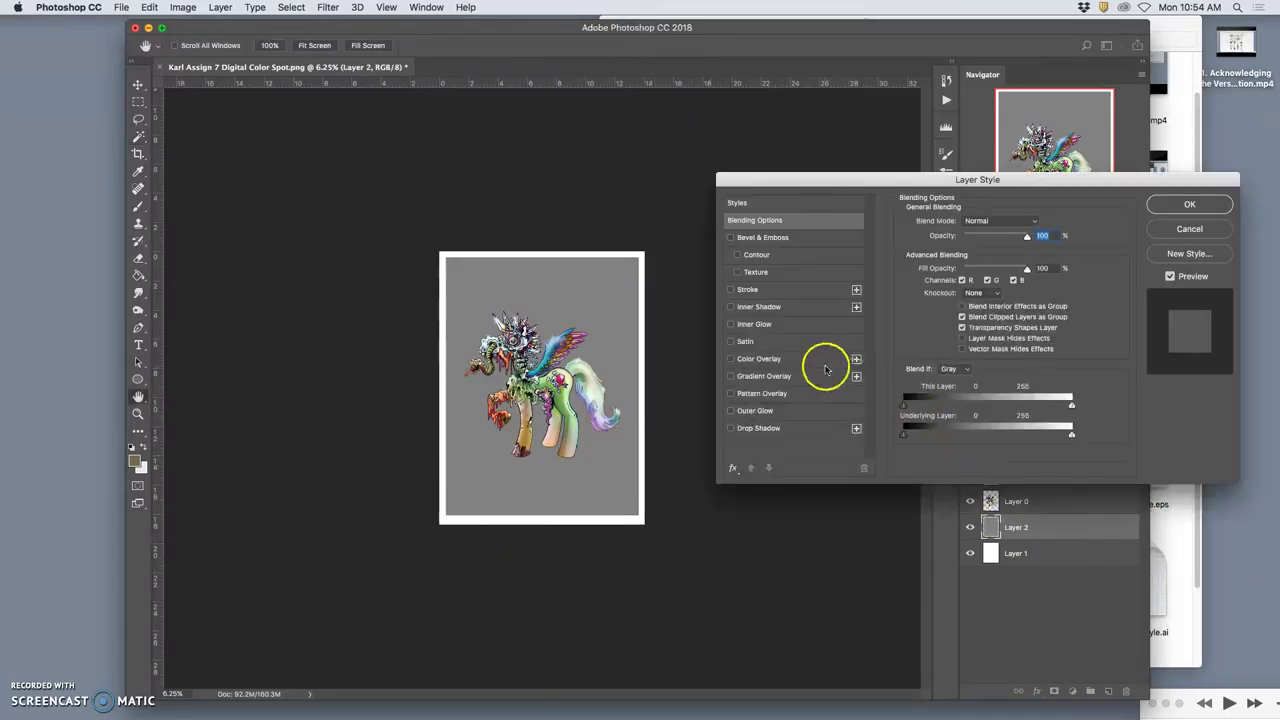
click(731, 376)
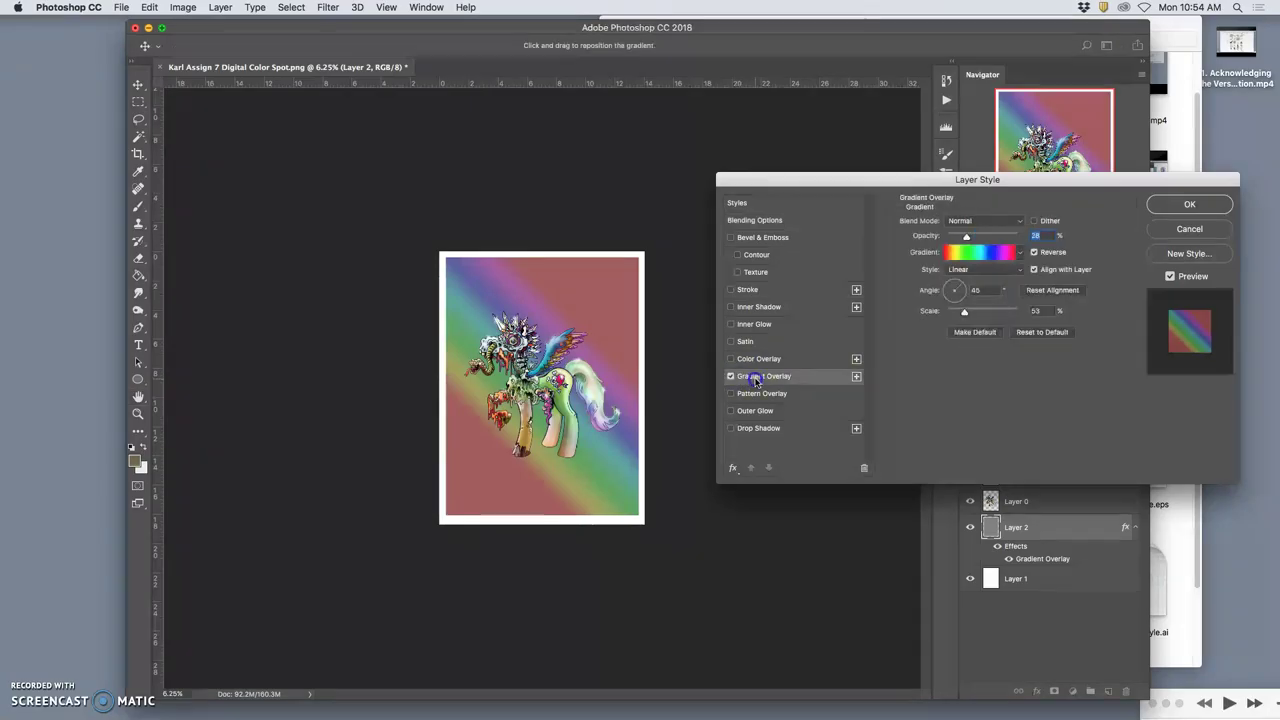
click(988, 256)
click(791, 223)
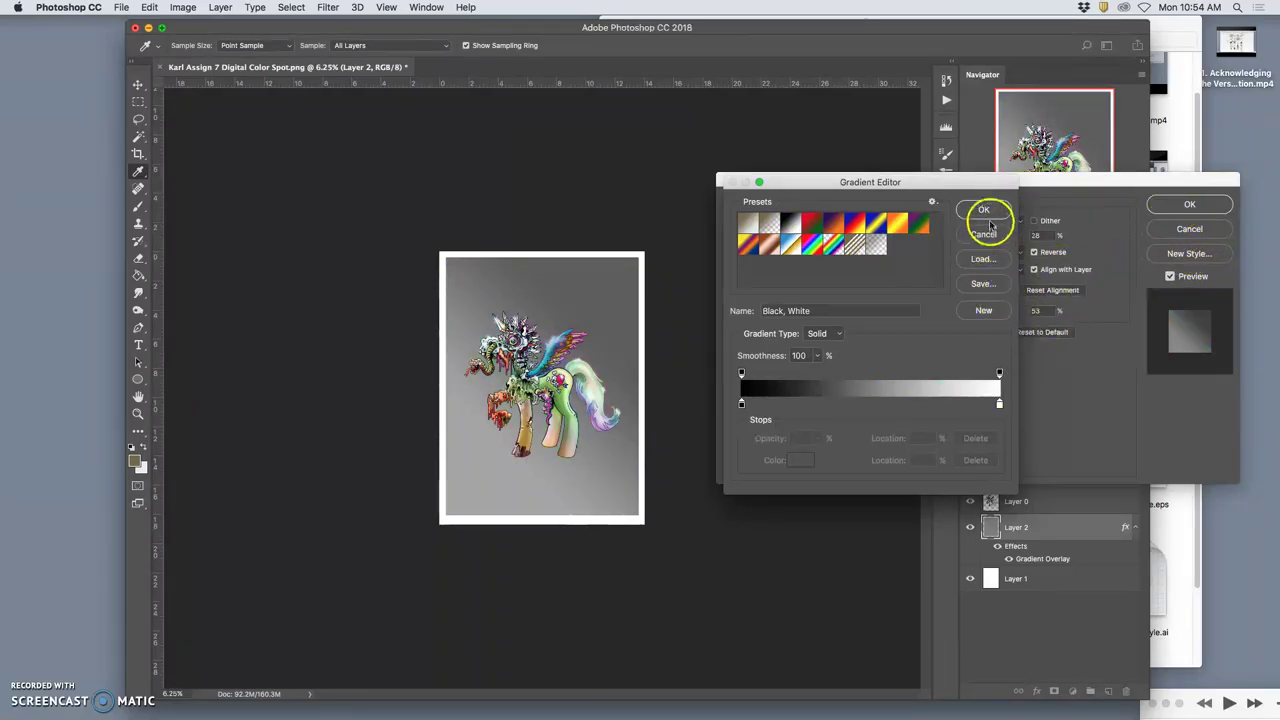
click(984, 210)
click(1035, 252)
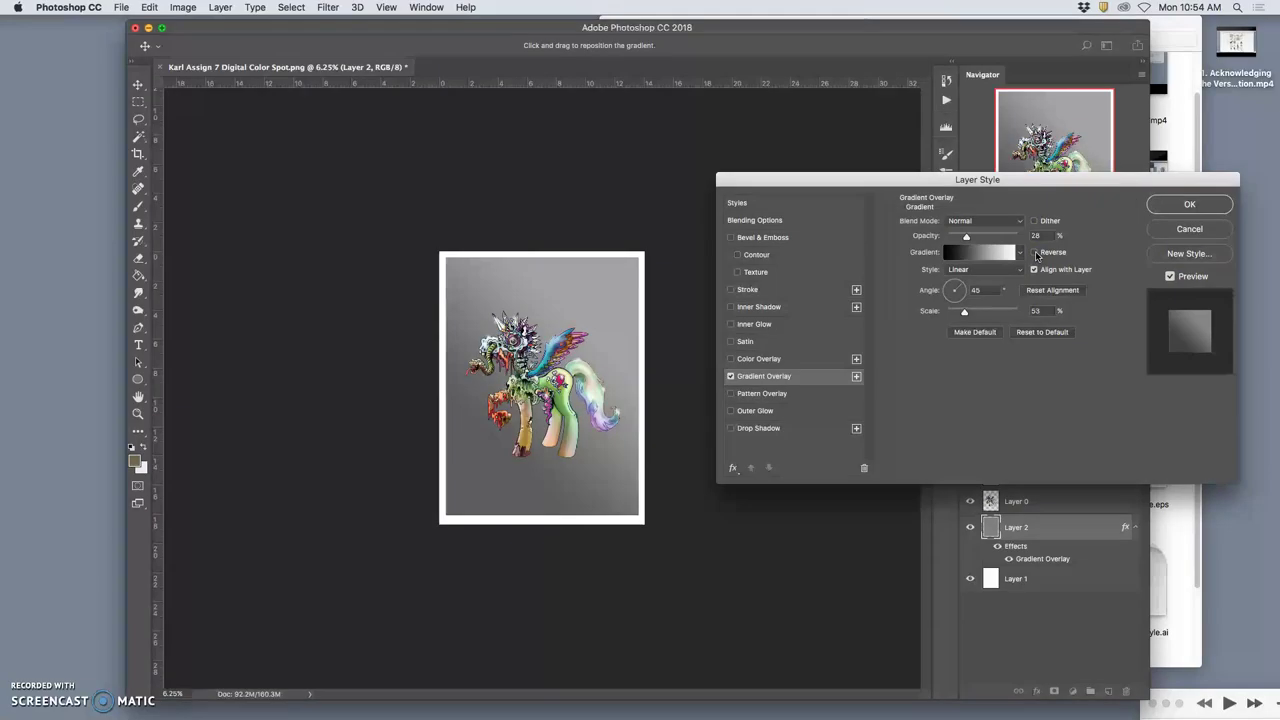
drag(1036, 254, 1028, 314)
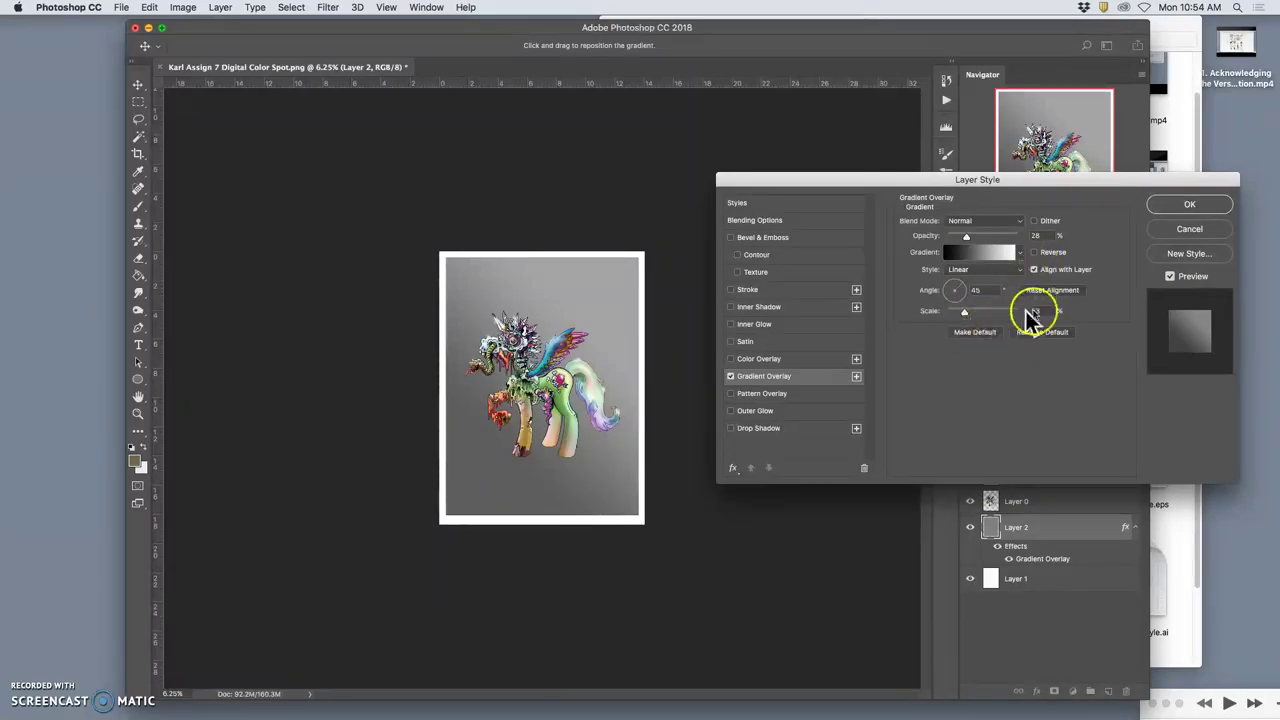
click(1190, 205)
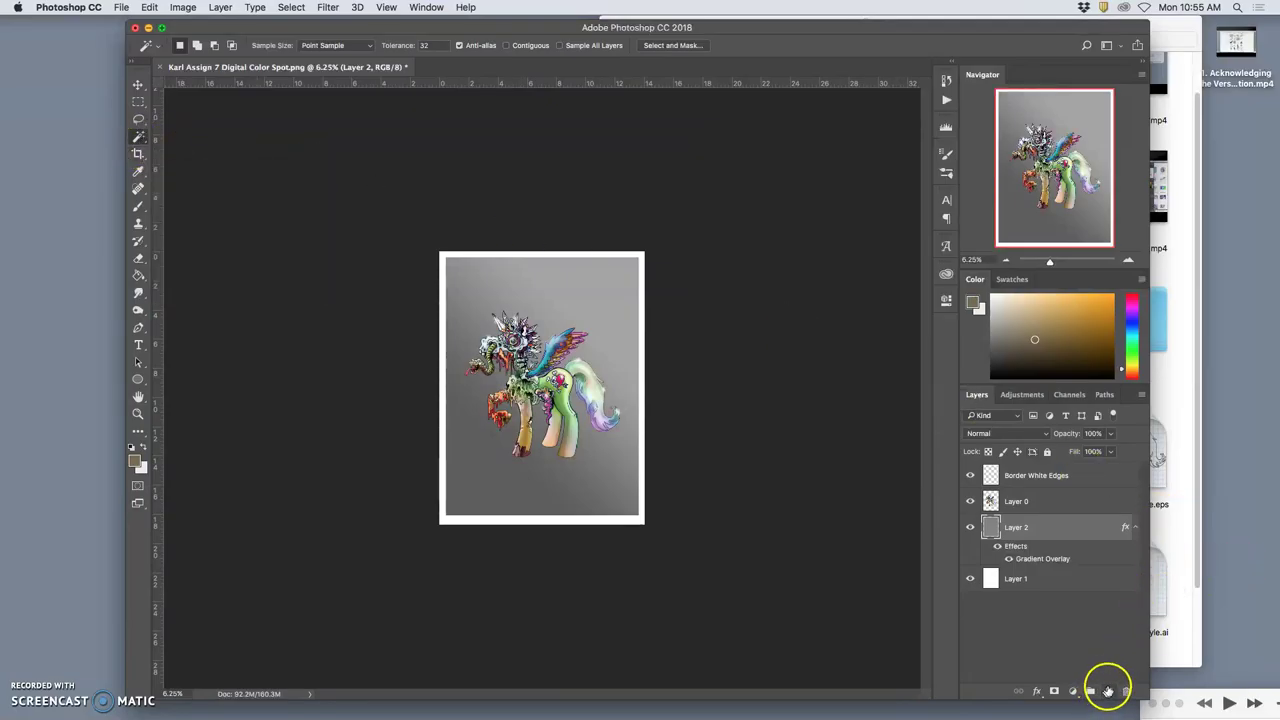
- Add a new empty layer above the pony artwork and name it 'Type Blocking'
click(1075, 506)
click(1108, 691)
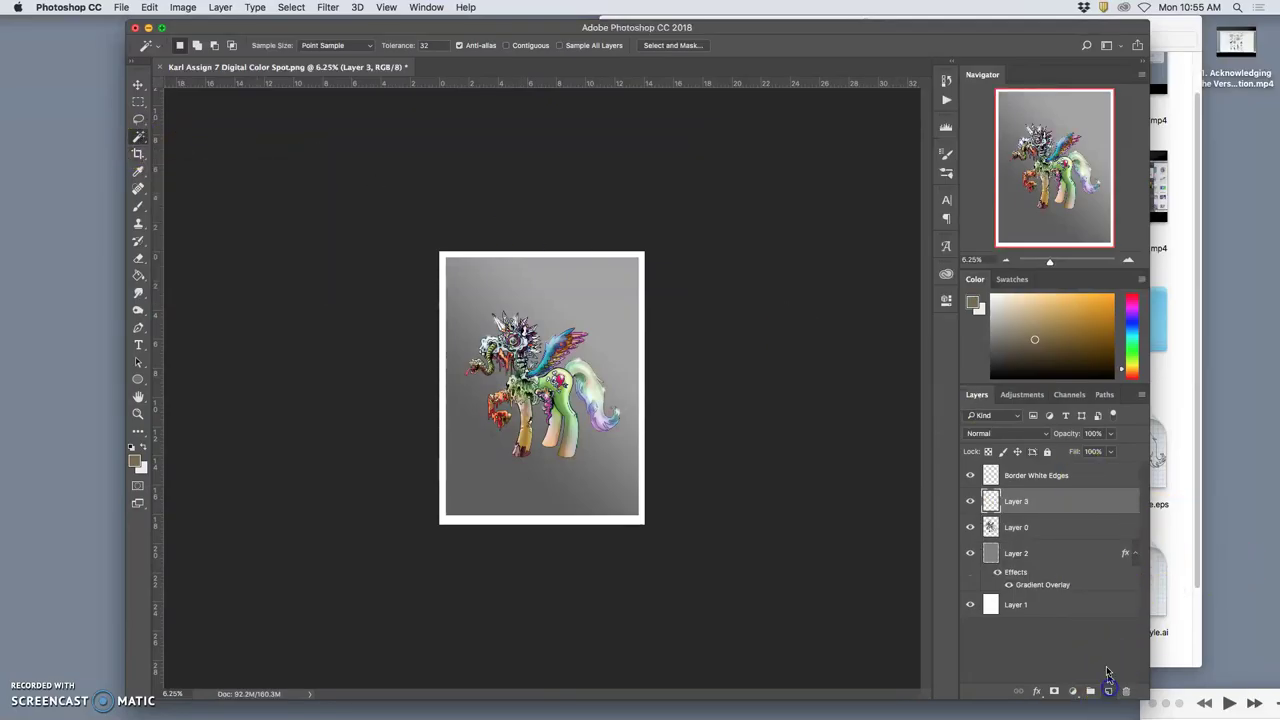
double_click(1017, 501)
text(Type Blocking)
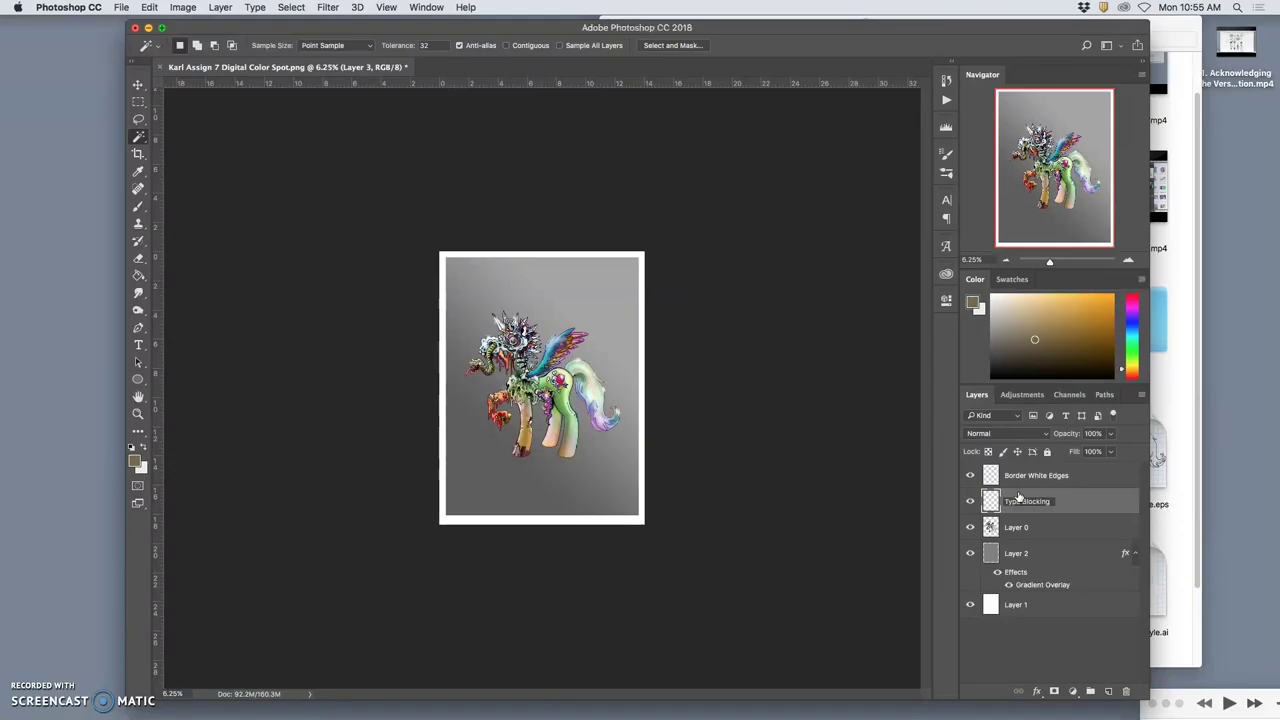
click(857, 488)
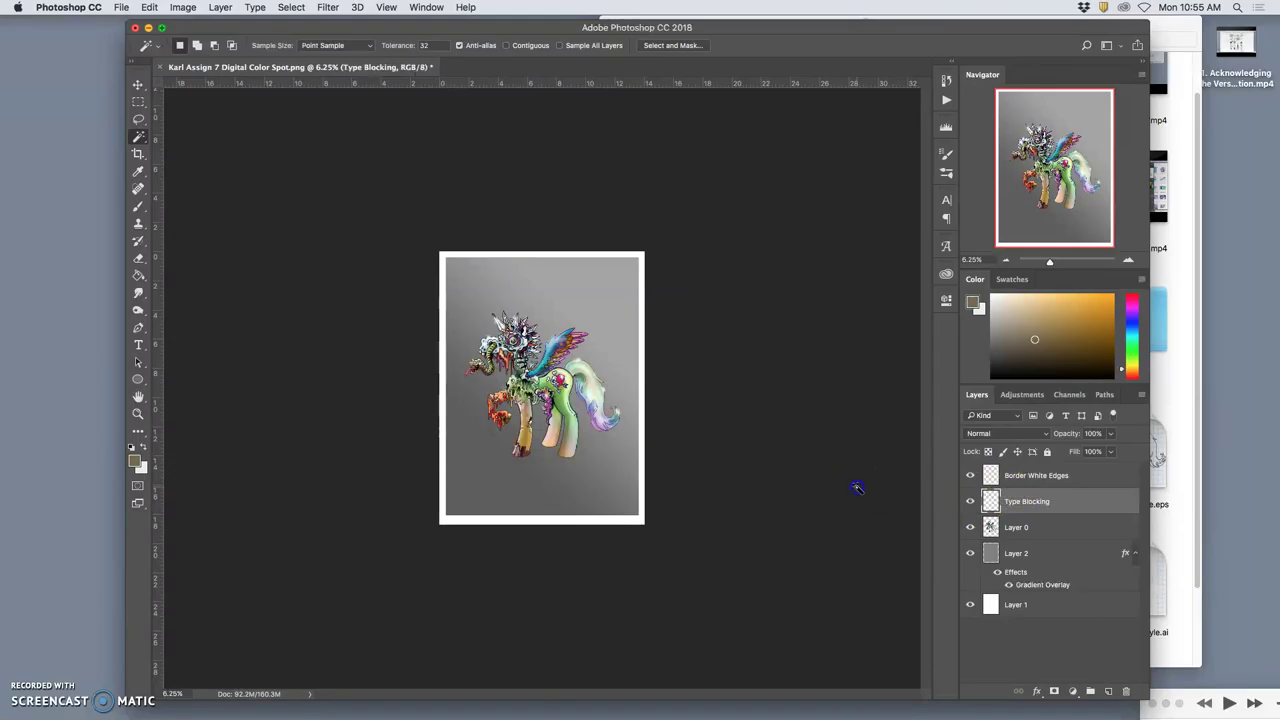
click(147, 206)
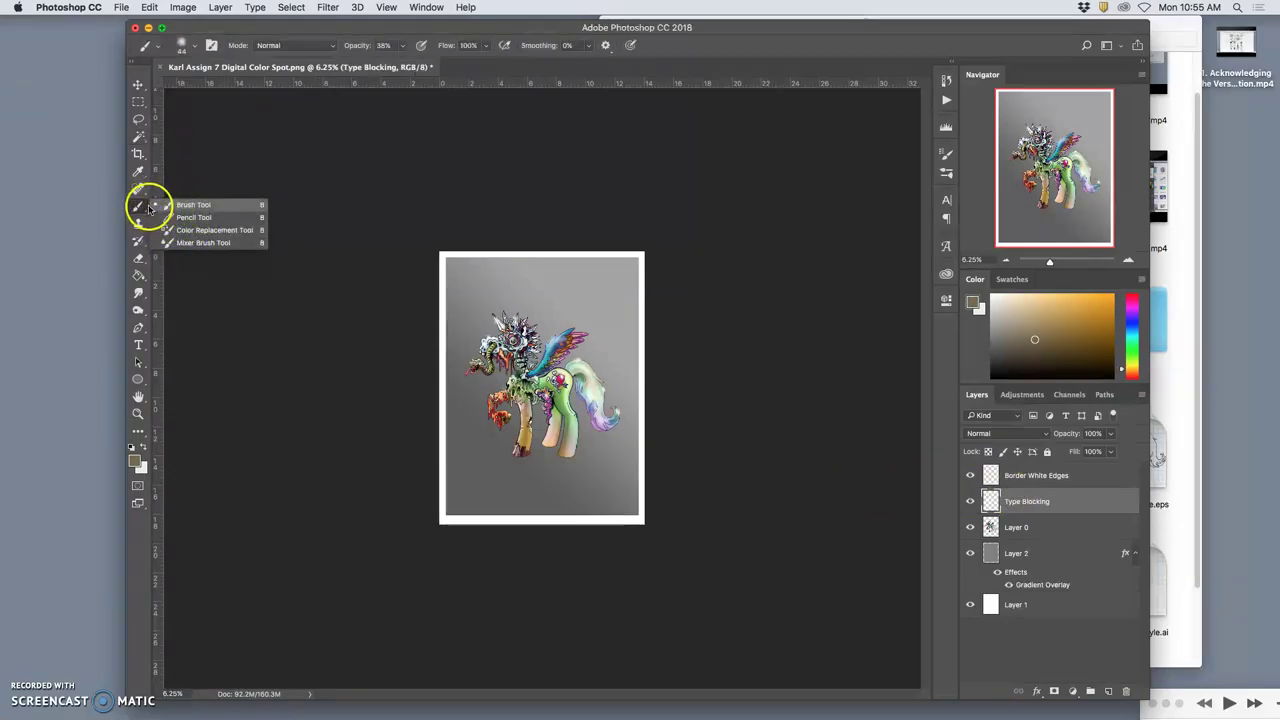
- Set the foreground colour to a bright saturated red
click(133, 462)
click(864, 121)
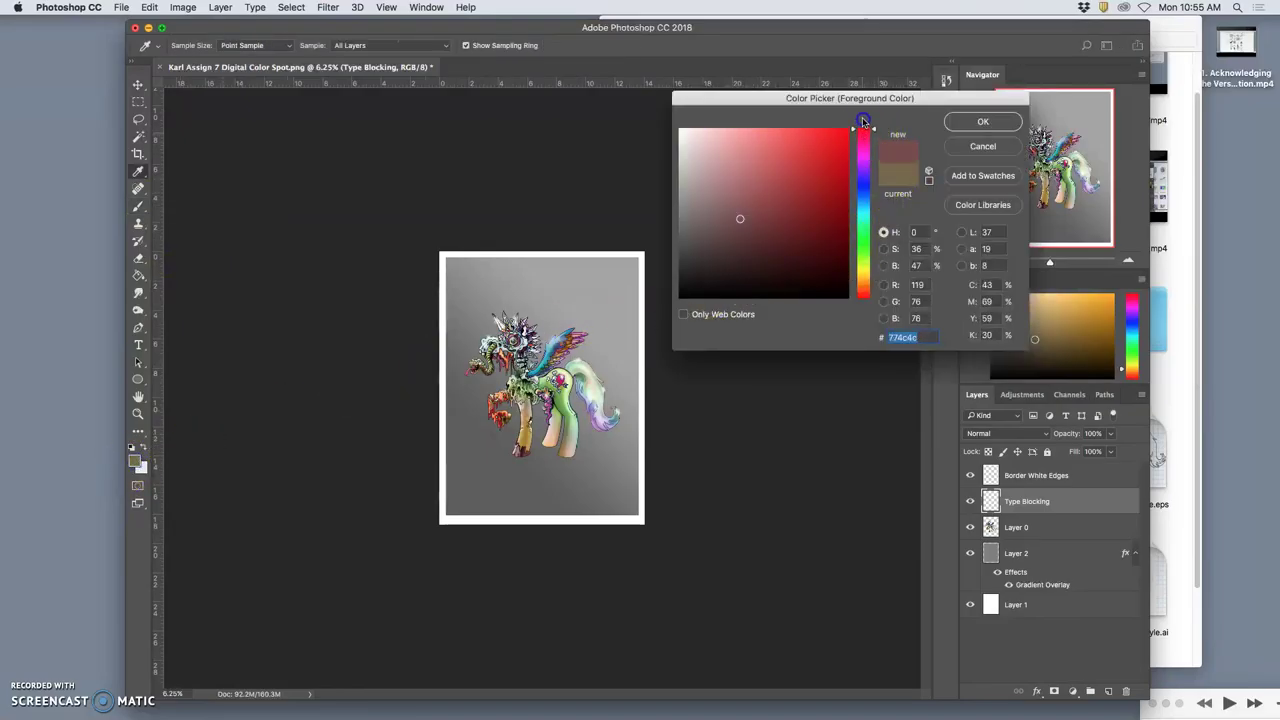
click(843, 131)
click(983, 121)
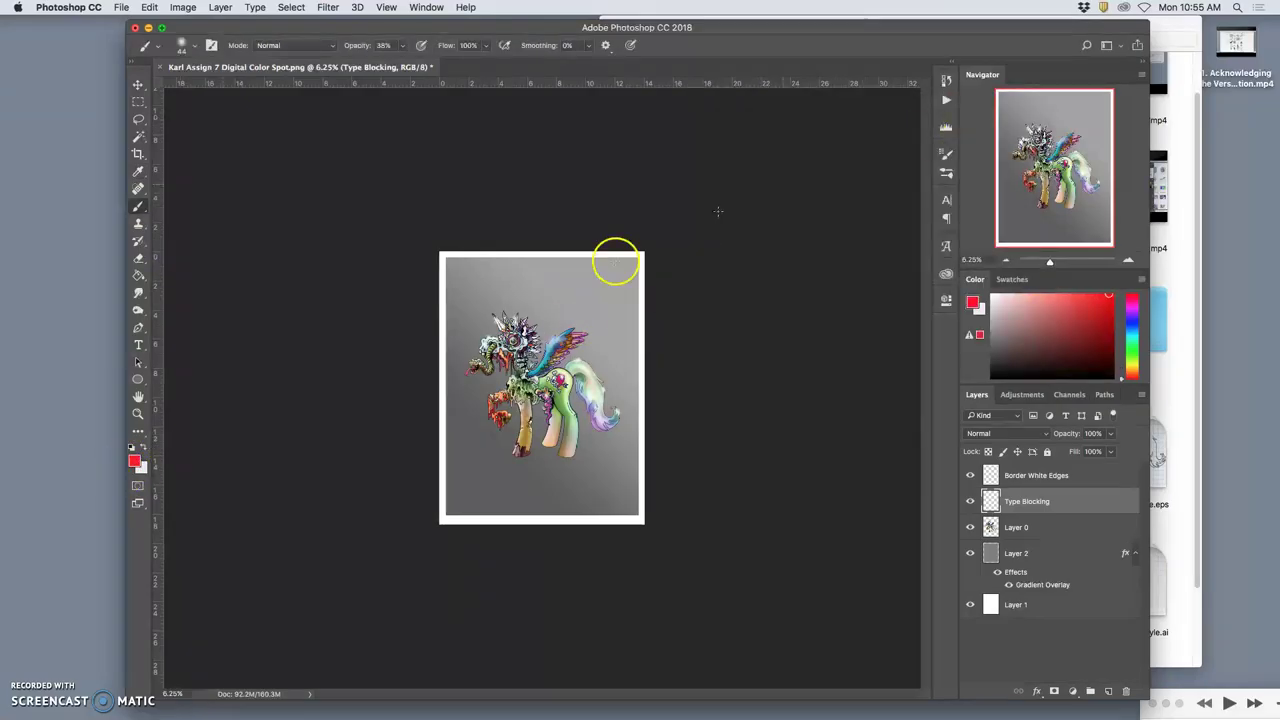
- Choose the Hard Round Pressure Size brush with 82% hardness and 124 px size
click(187, 50)
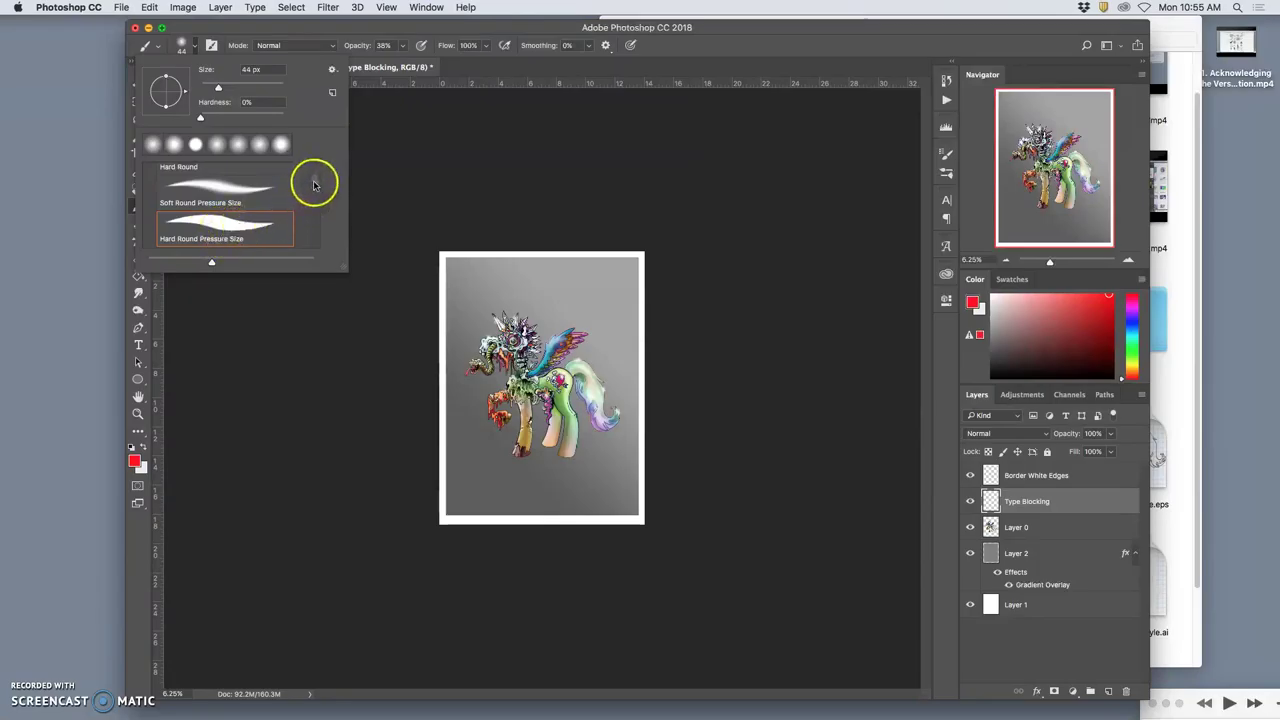
drag(314, 180, 320, 183)
click(250, 216)
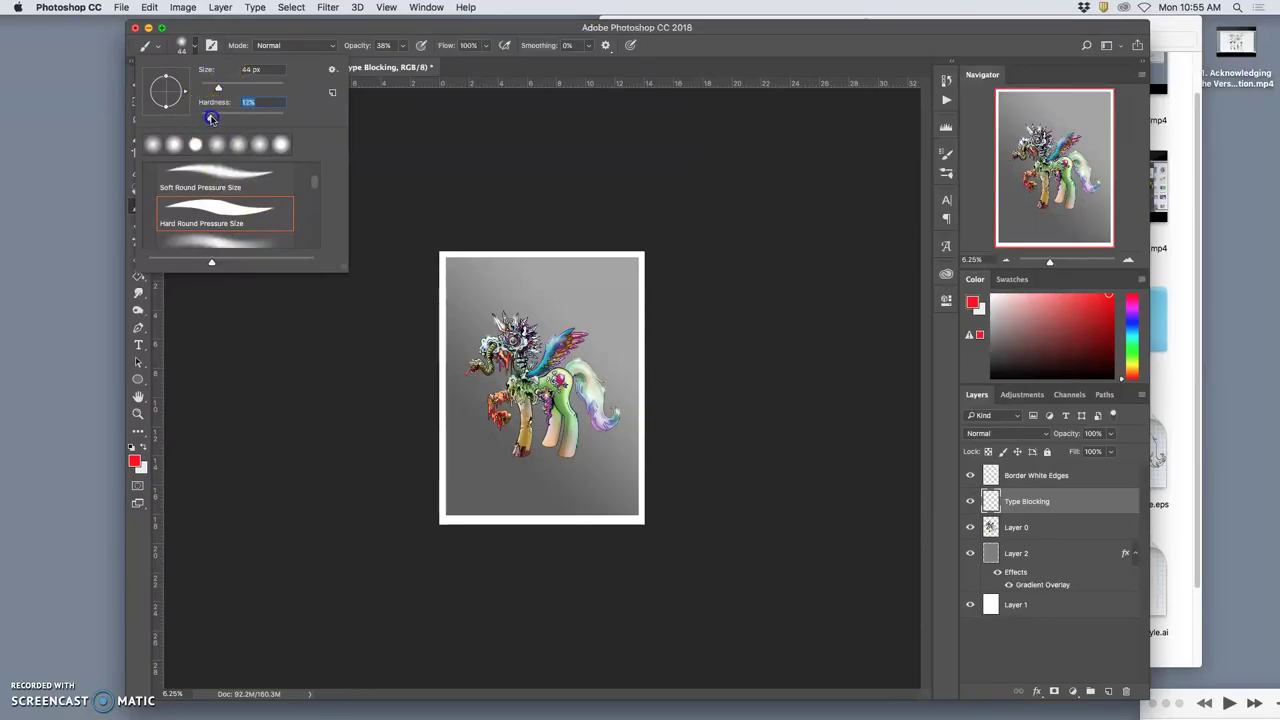
drag(213, 119, 215, 119)
drag(236, 118, 247, 118)
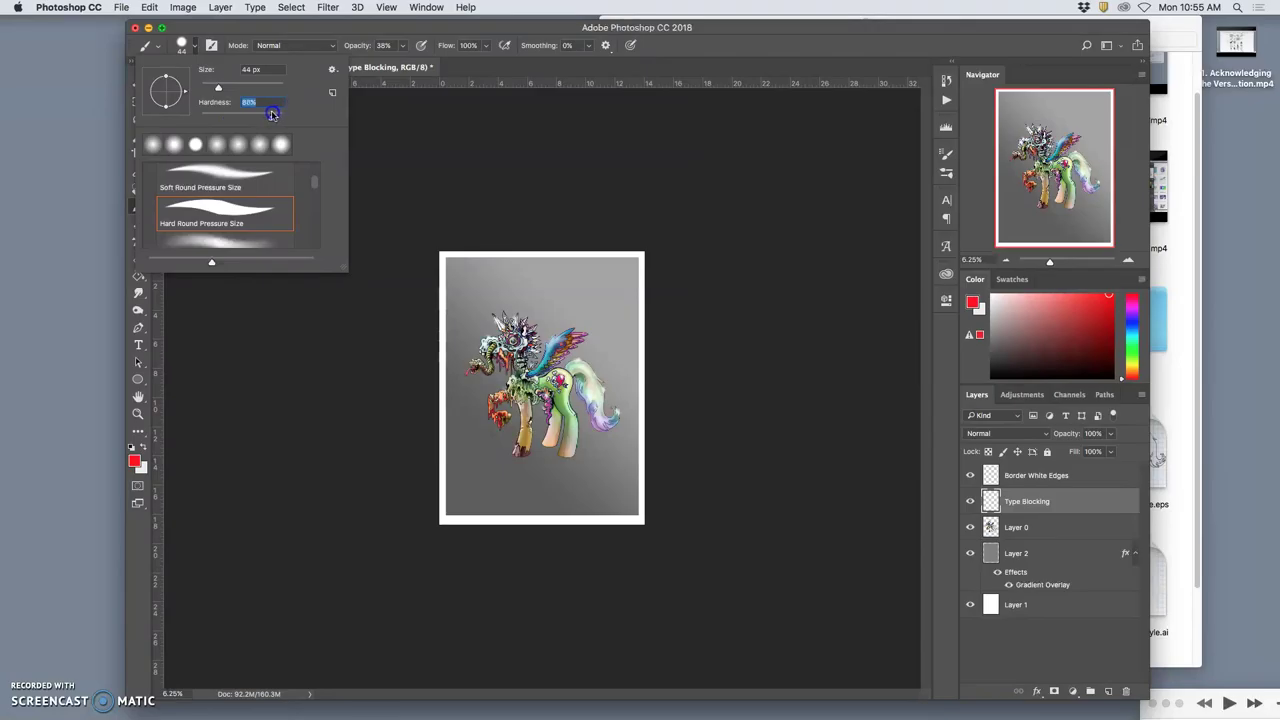
drag(270, 115, 268, 115)
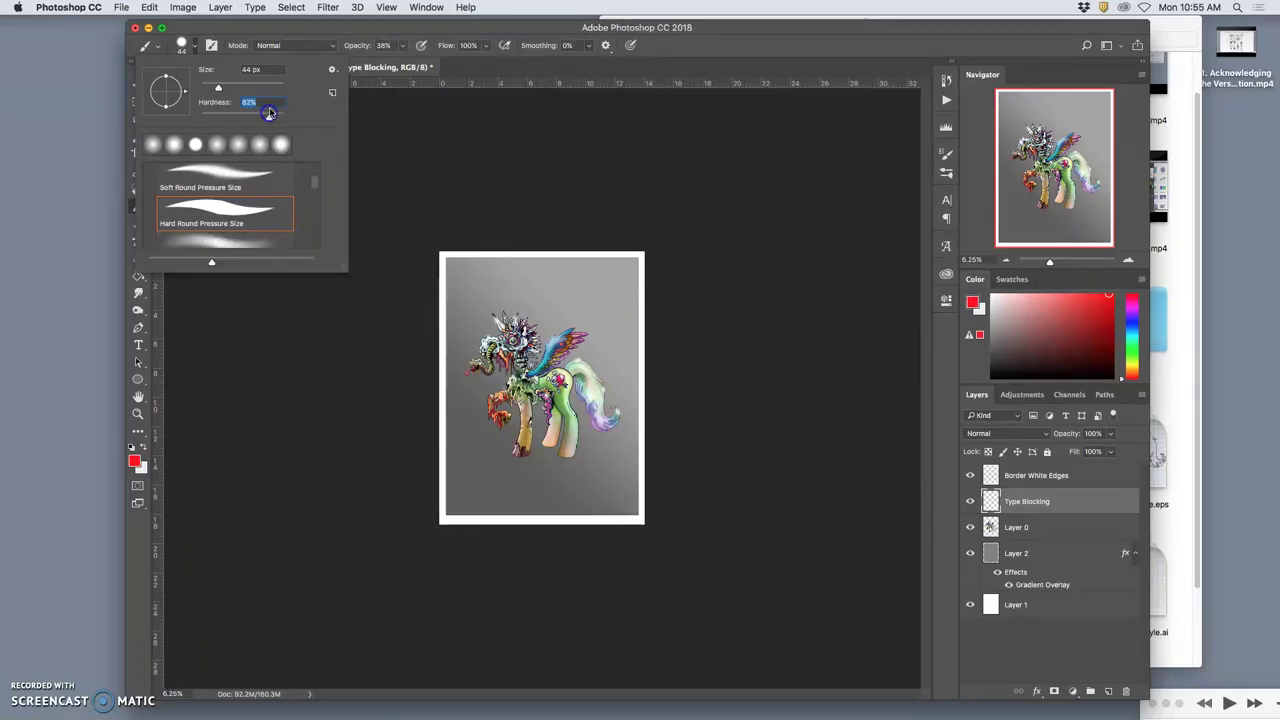
drag(218, 87, 240, 92)
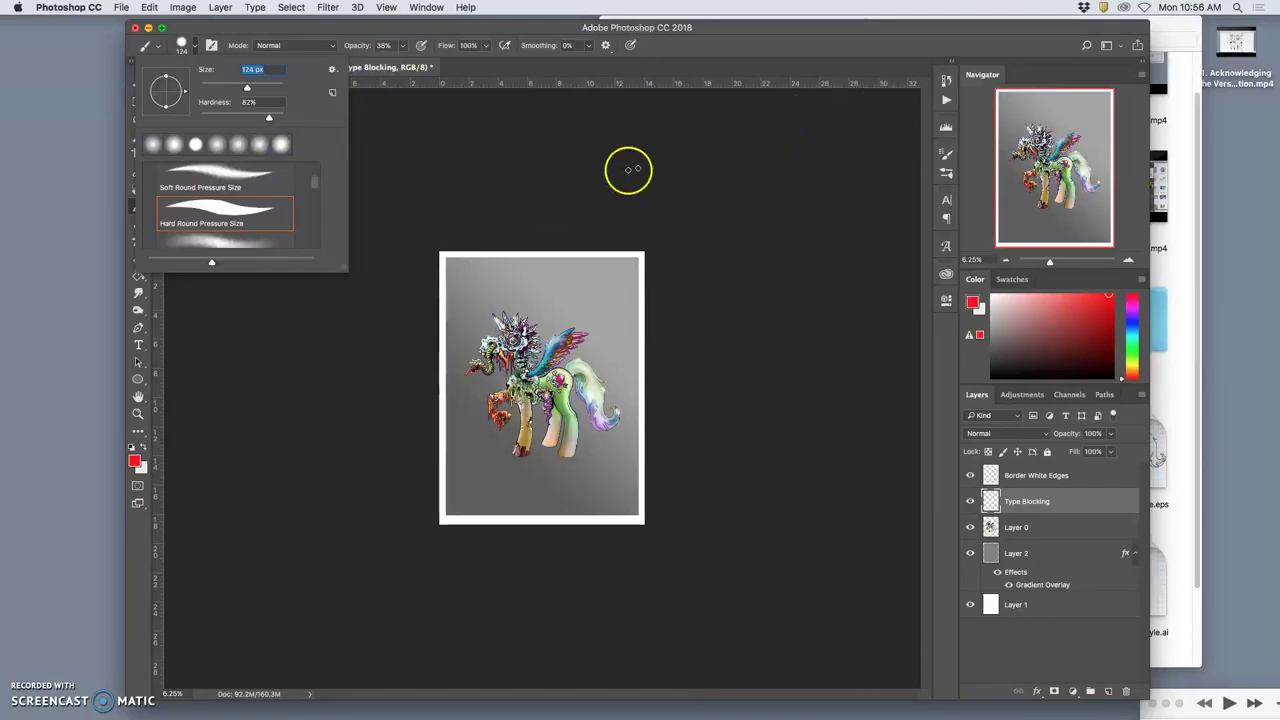
- Paint red banner outlines and MELTING lettering on Type Blocking, then duplicate the layer
click(462, 290)
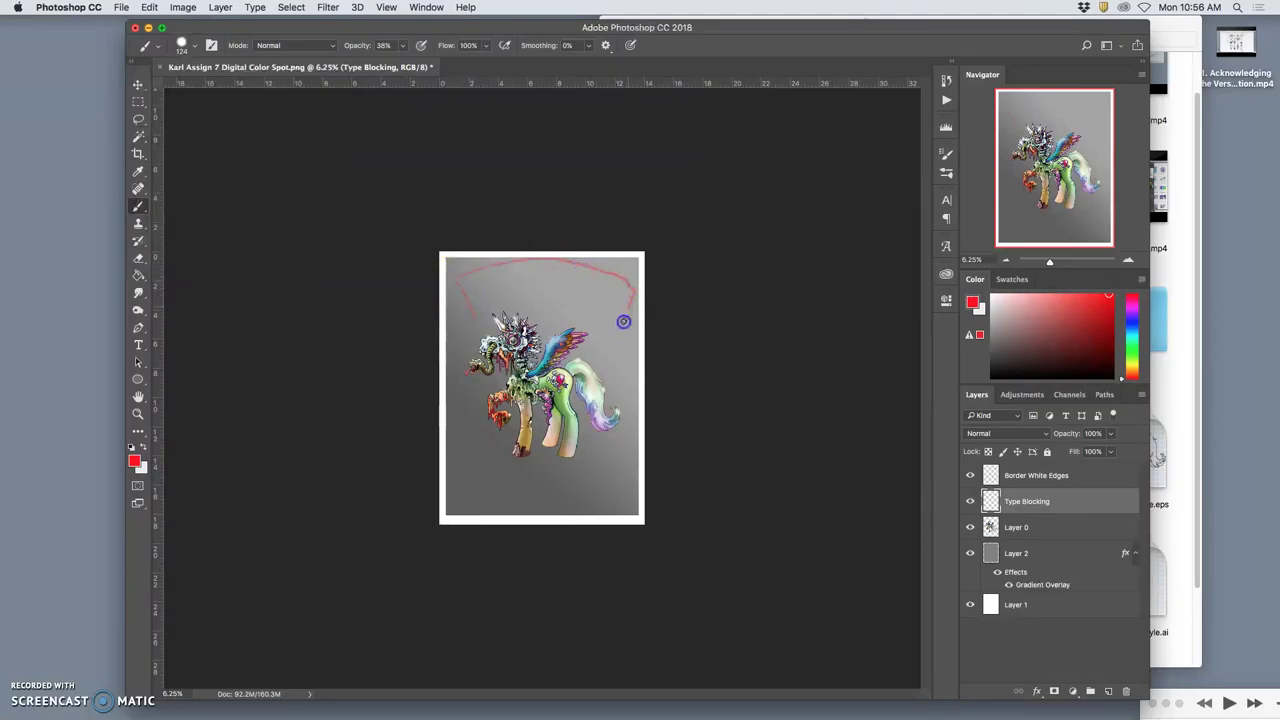
mouse_move(585, 321)
mouse_down()
mouse_move(510, 312)
mouse_move(475, 325)
mouse_move(490, 314)
mouse_up()
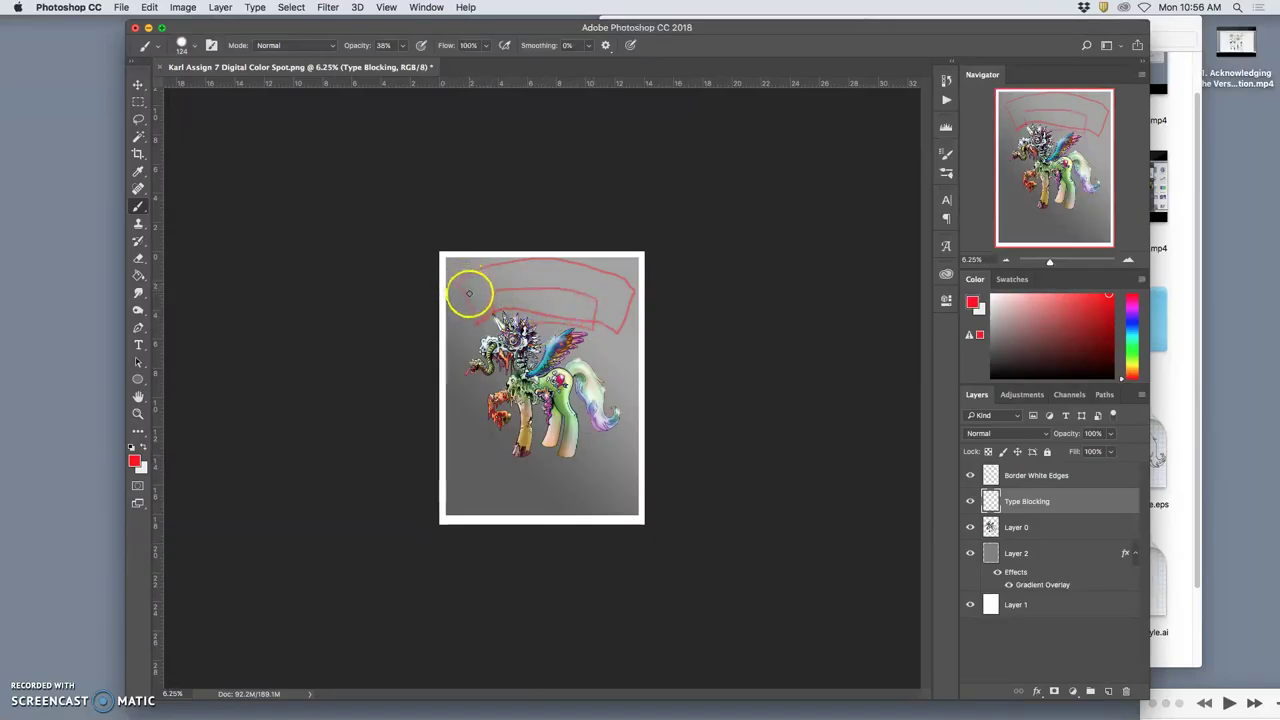
mouse_move(465, 291)
mouse_down()
mouse_move(480, 272)
mouse_move(495, 283)
mouse_up()
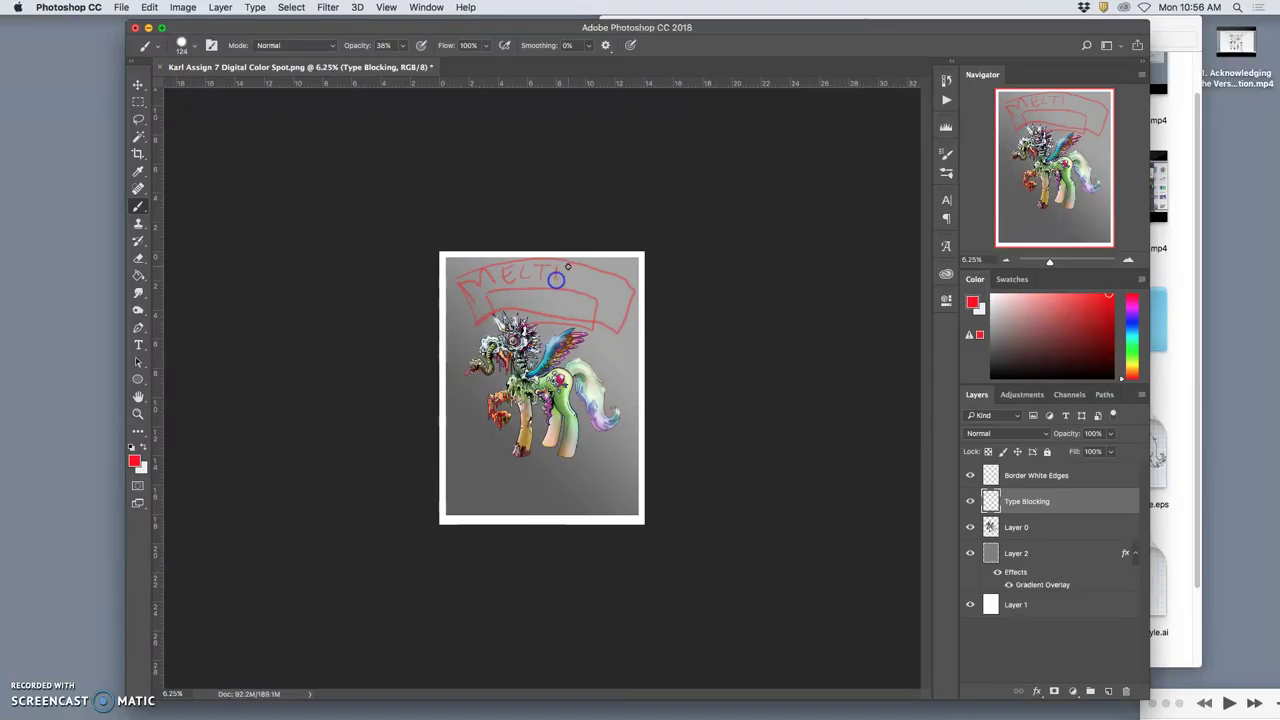
drag(612, 281, 609, 298)
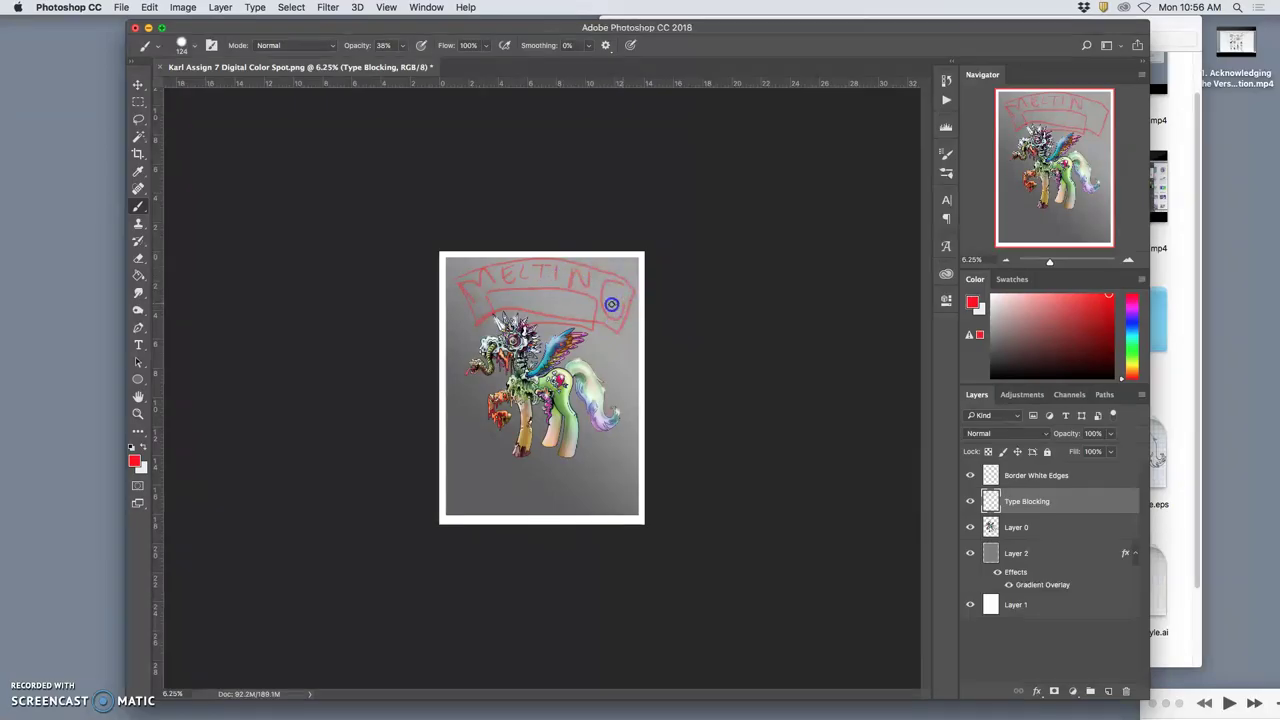
drag(483, 304, 462, 272)
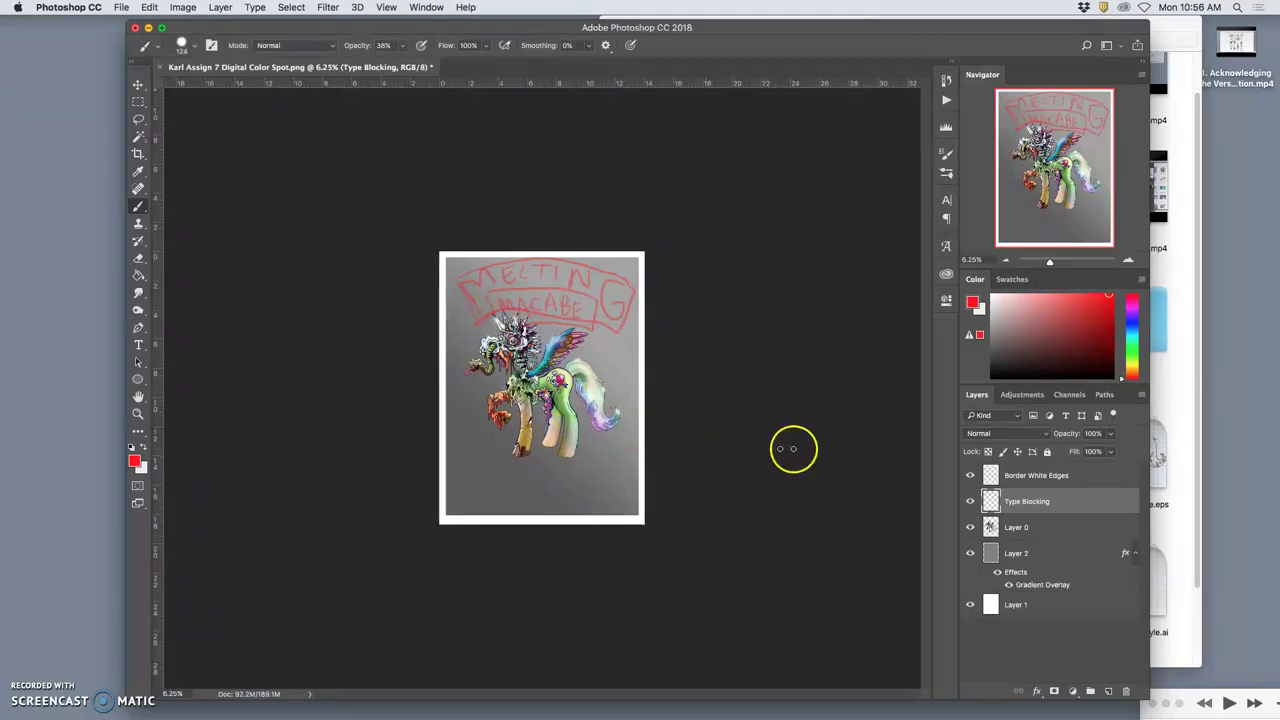
mouse_move(1020, 500)
mouse_down()
mouse_move(1037, 500)
mouse_move(1034, 480)
mouse_move(1006, 491)
mouse_up()
- Hide the original Type Blocking layer and sketch more red lettering below the pony
click(970, 527)
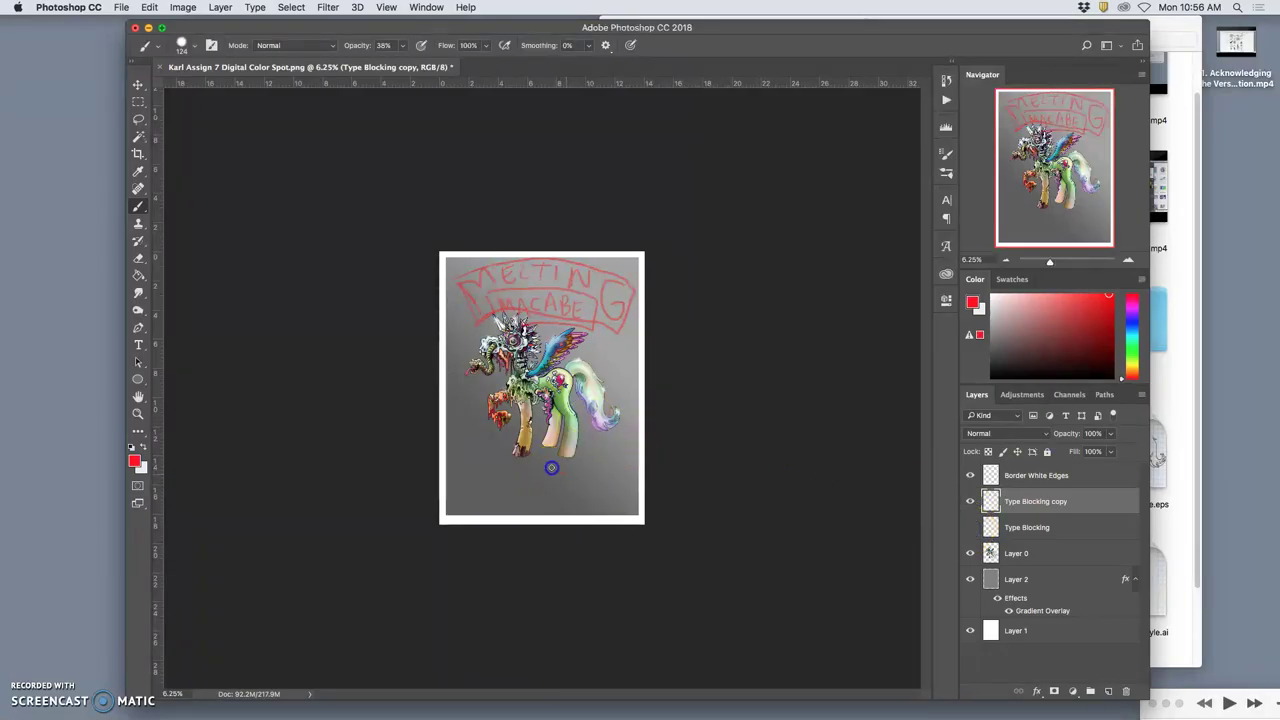
drag(537, 488, 568, 486)
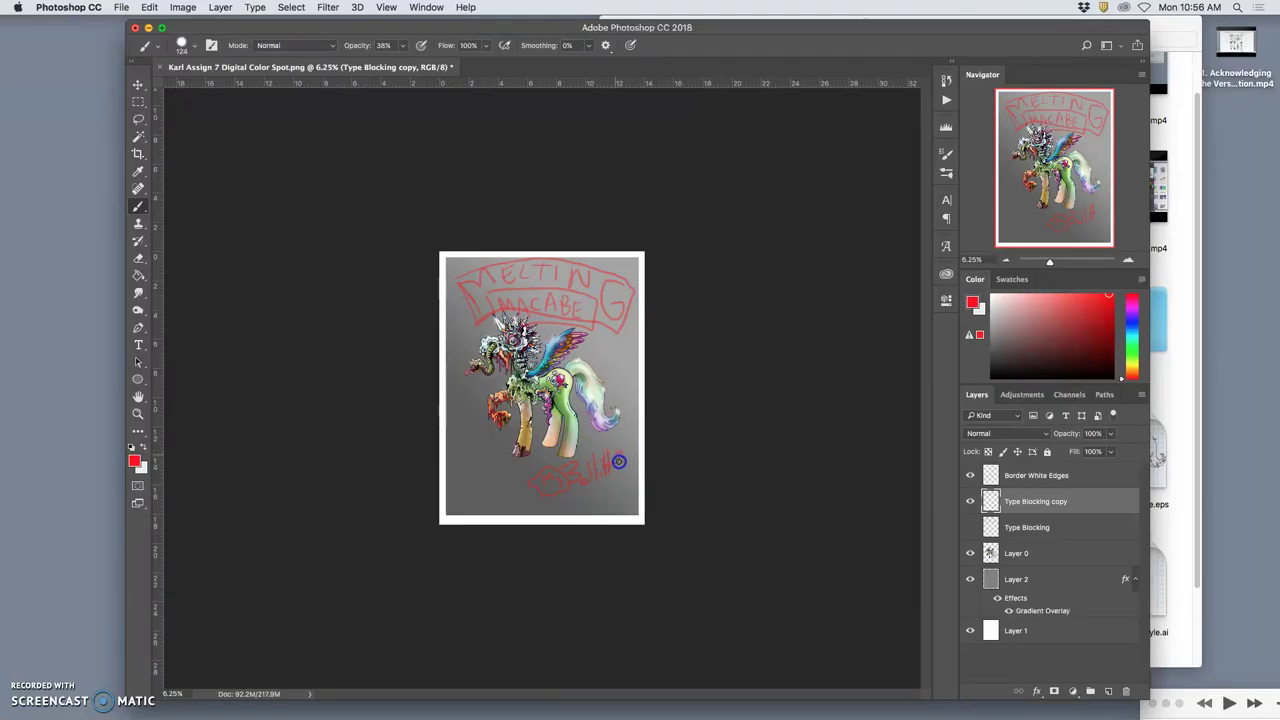
mouse_move(618, 459)
mouse_down()
mouse_move(606, 474)
mouse_move(629, 463)
mouse_up()
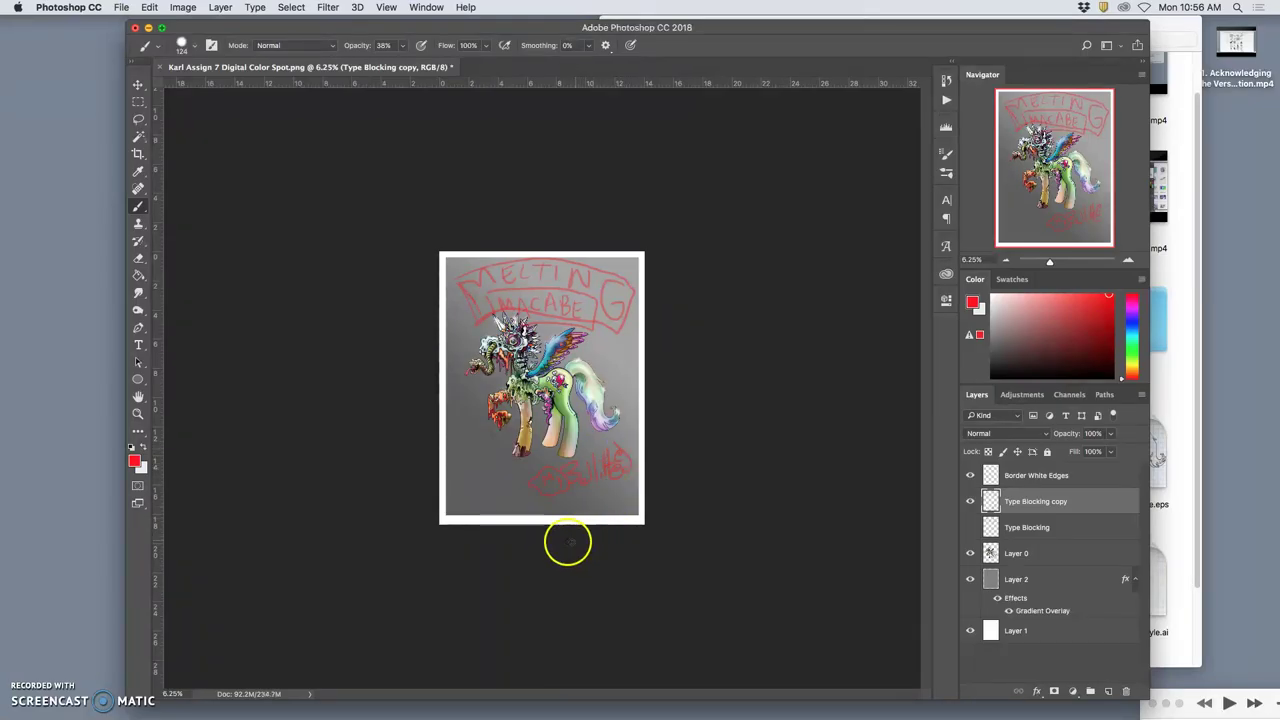
drag(566, 537, 553, 500)
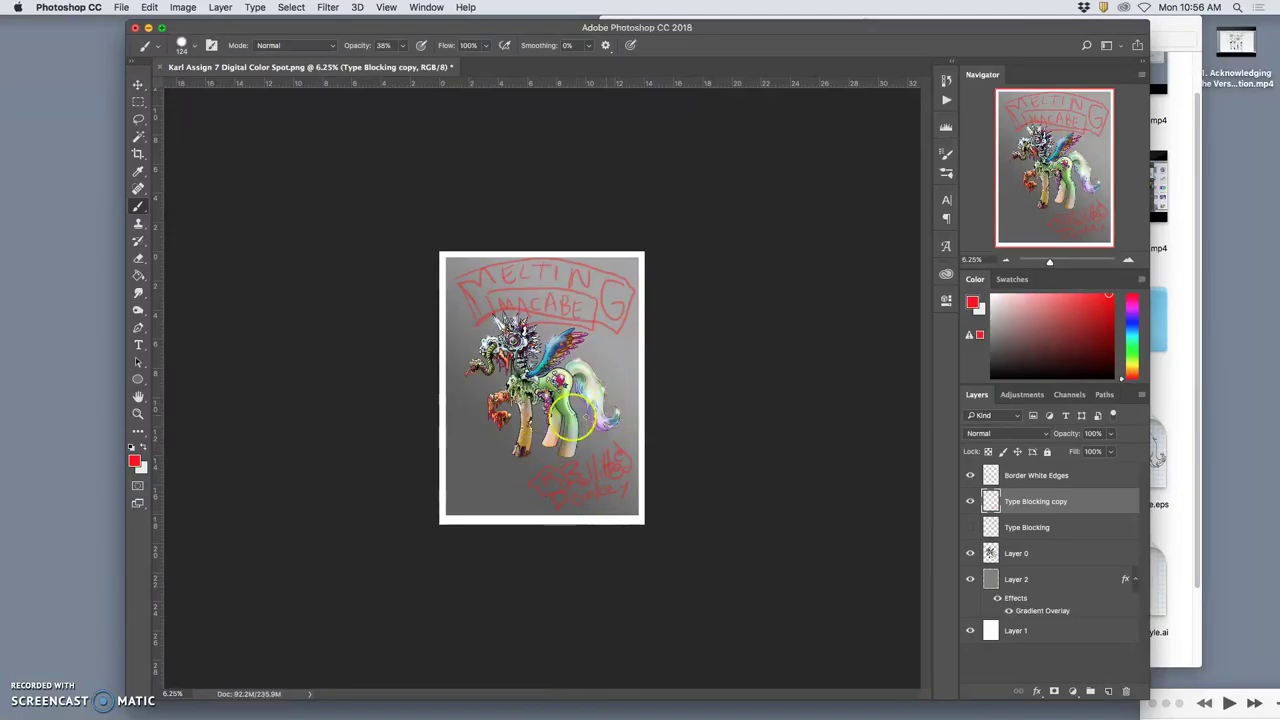
mouse_move(560, 482)
mouse_down()
mouse_move(586, 466)
mouse_move(600, 480)
mouse_up()
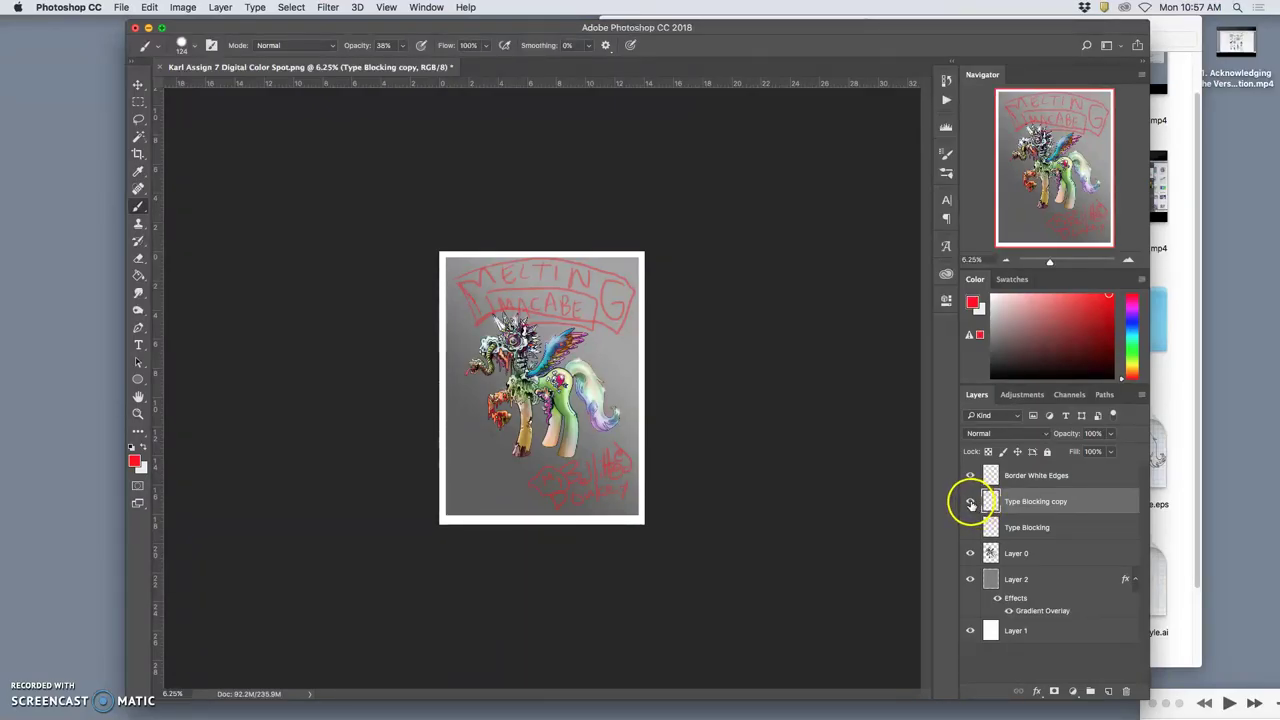
- Hide the lettering copy, add Layer 3, and paint a red ladder band and cloud outline
click(970, 501)
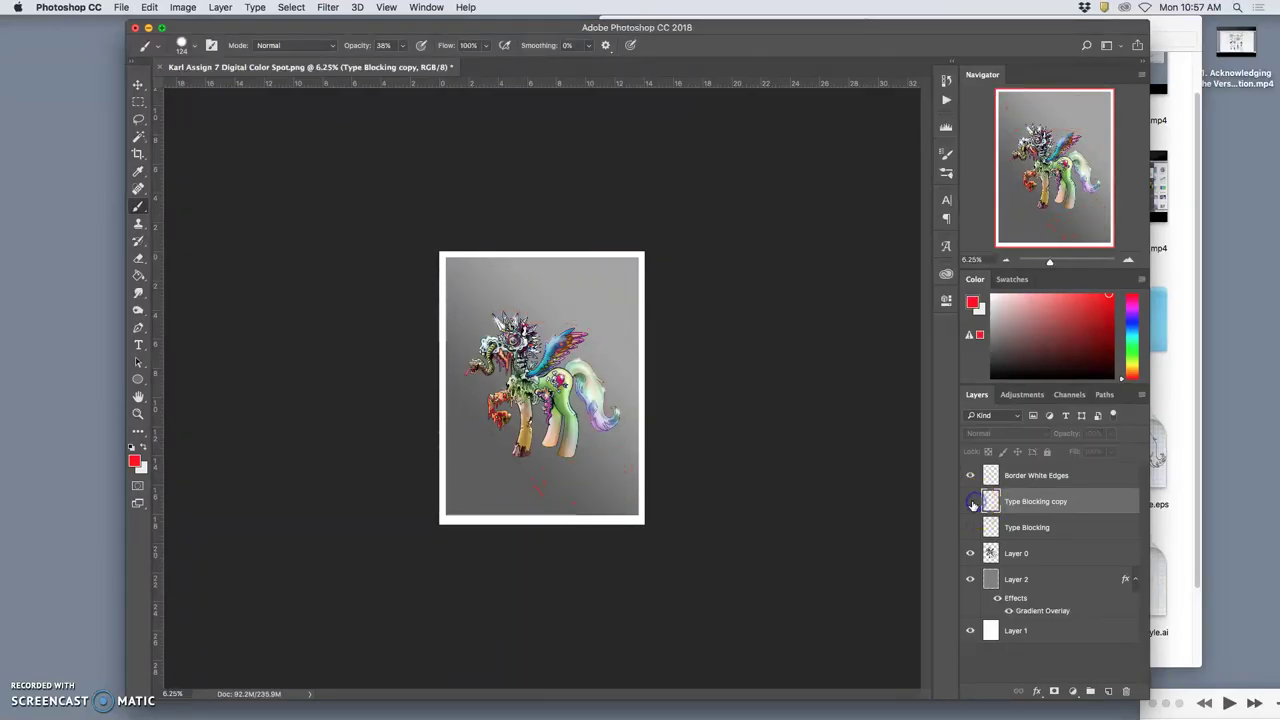
click(1106, 690)
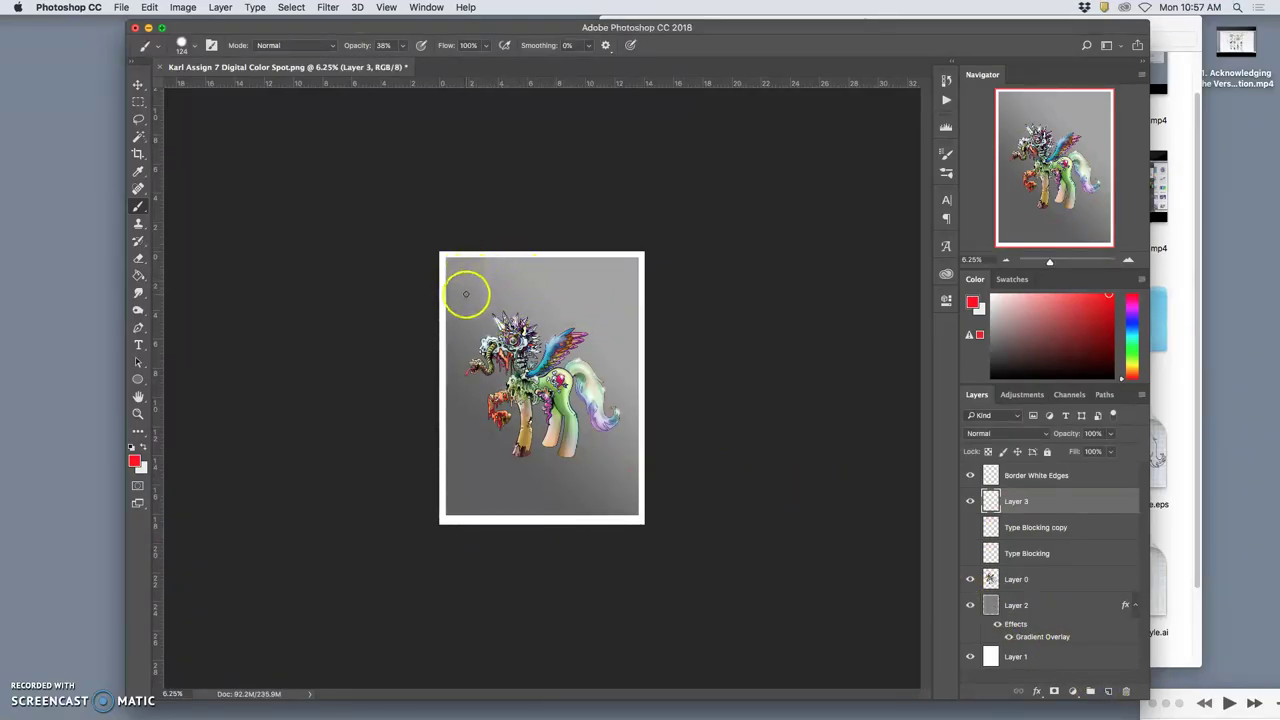
click(520, 288)
drag(570, 262, 465, 275)
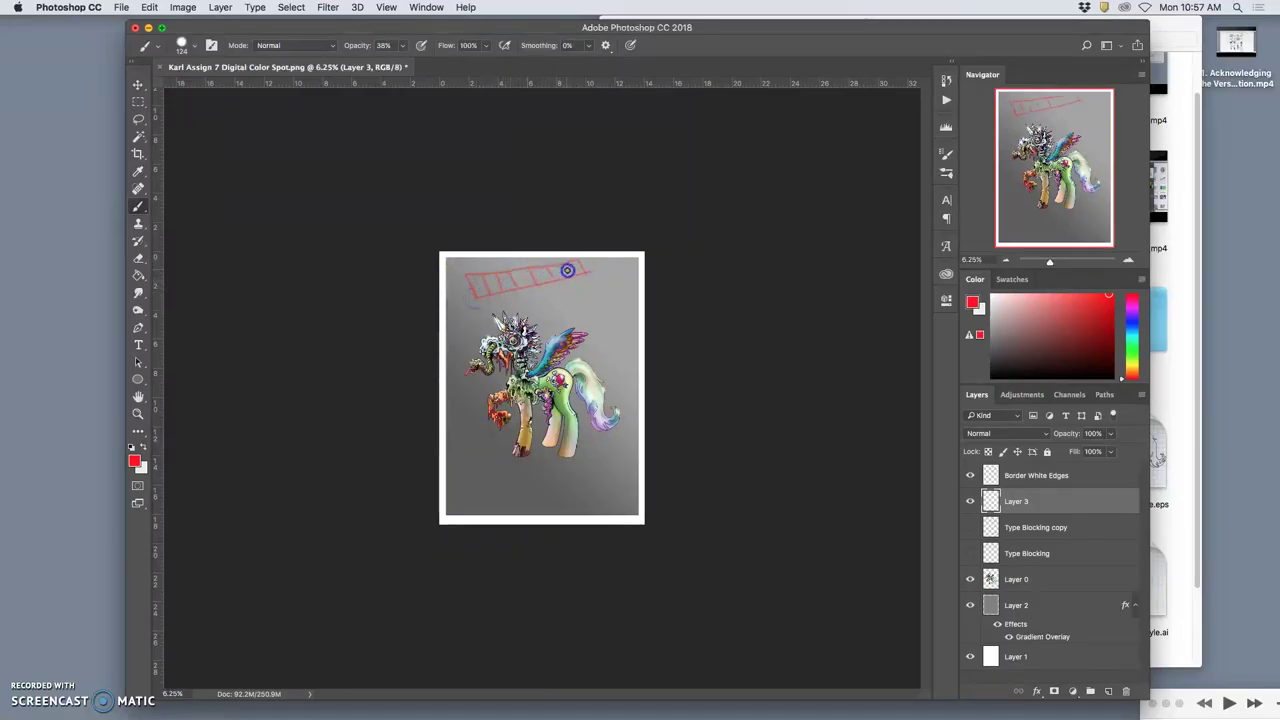
click(519, 293)
drag(519, 293, 543, 331)
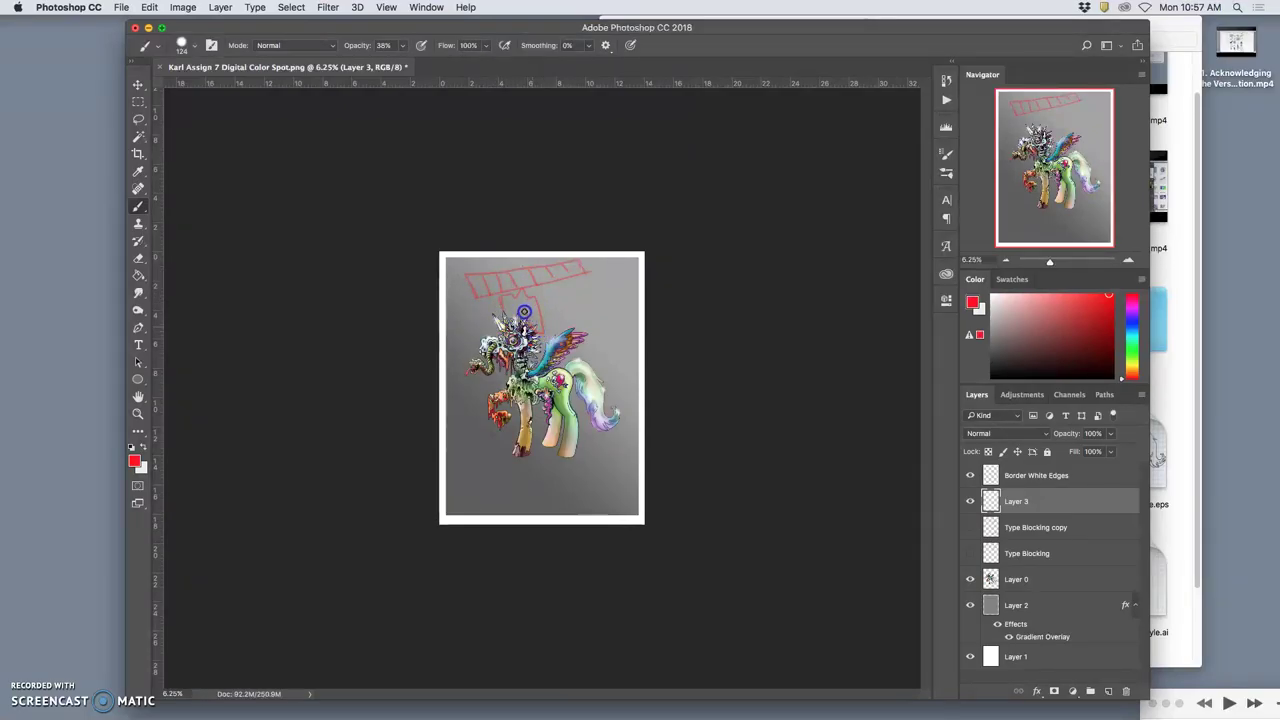
drag(543, 286, 545, 325)
mouse_move(616, 281)
mouse_down()
mouse_move(530, 290)
mouse_move(542, 305)
mouse_up()
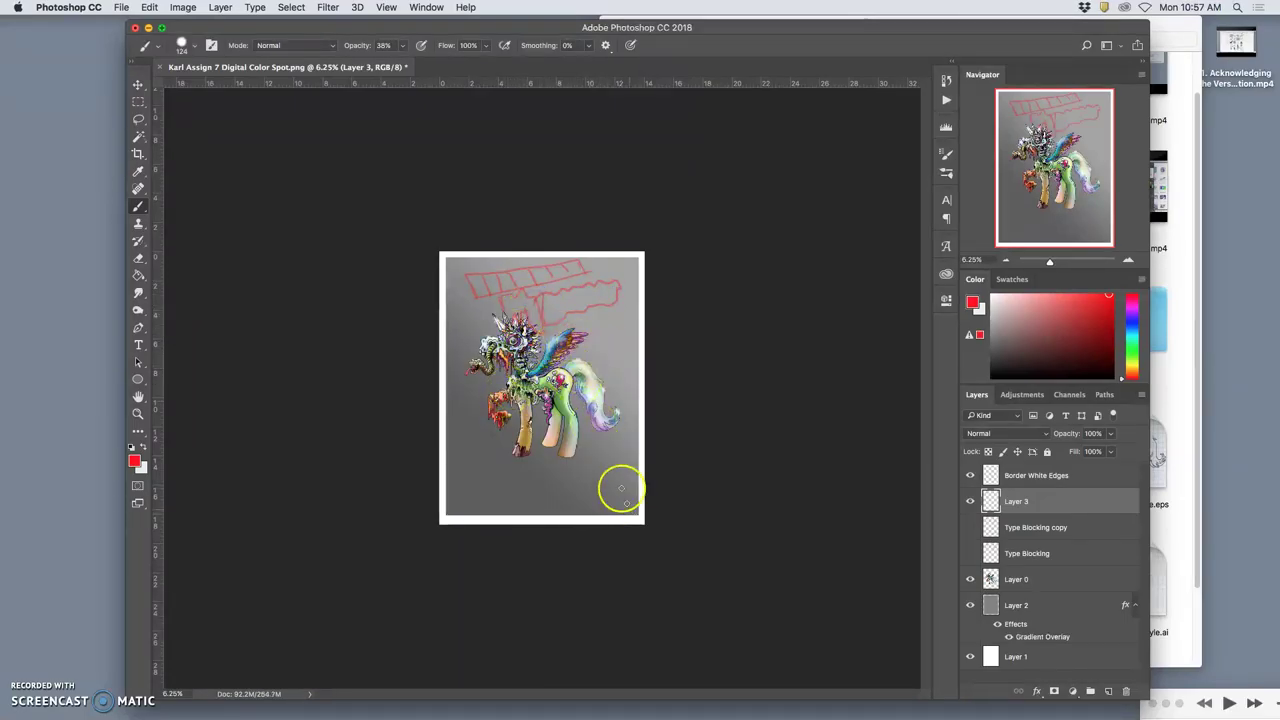
click(557, 478)
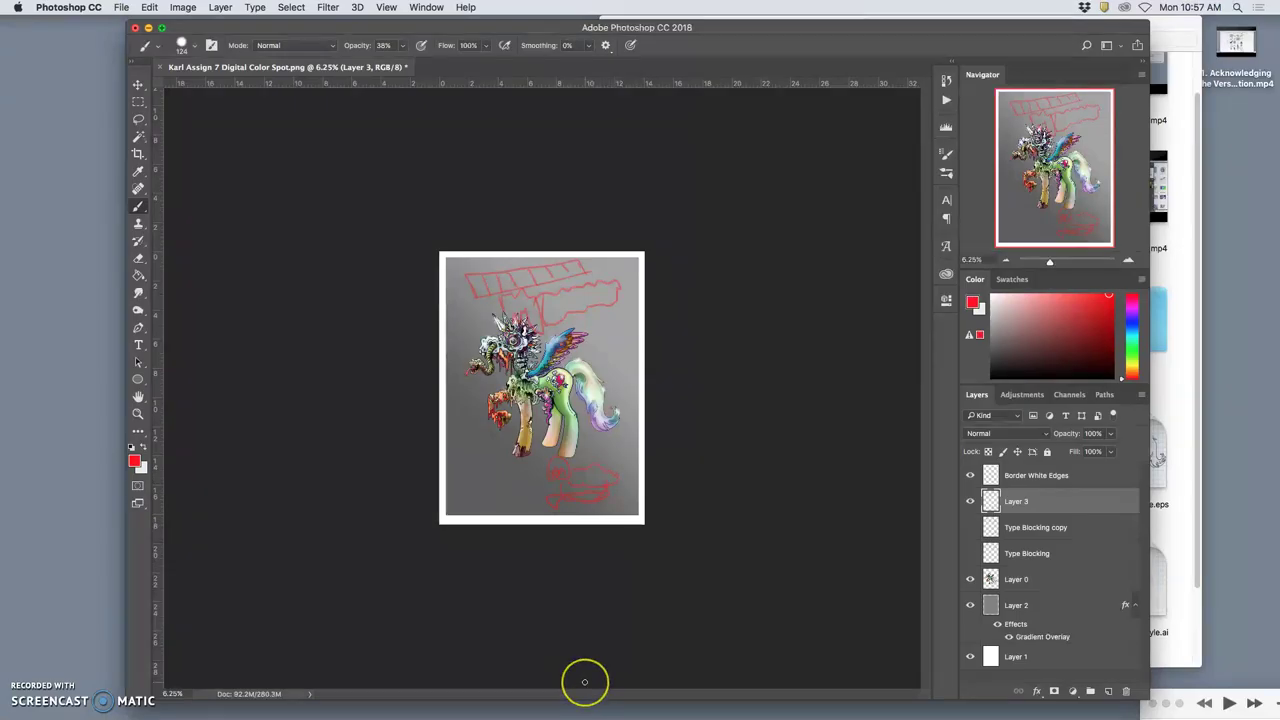
- Compare the sketch layers' visibility, then hide Layer 3 and add an empty Layer 4
click(970, 501)
click(970, 501)
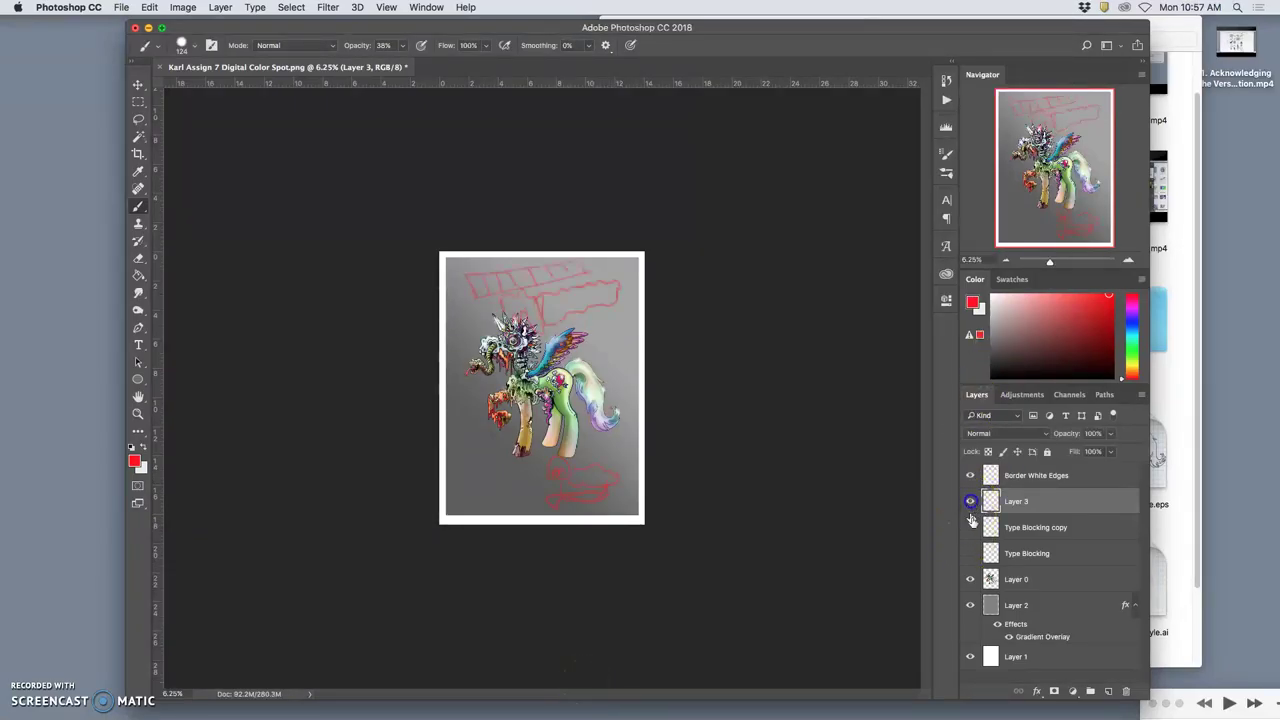
click(970, 527)
click(970, 501)
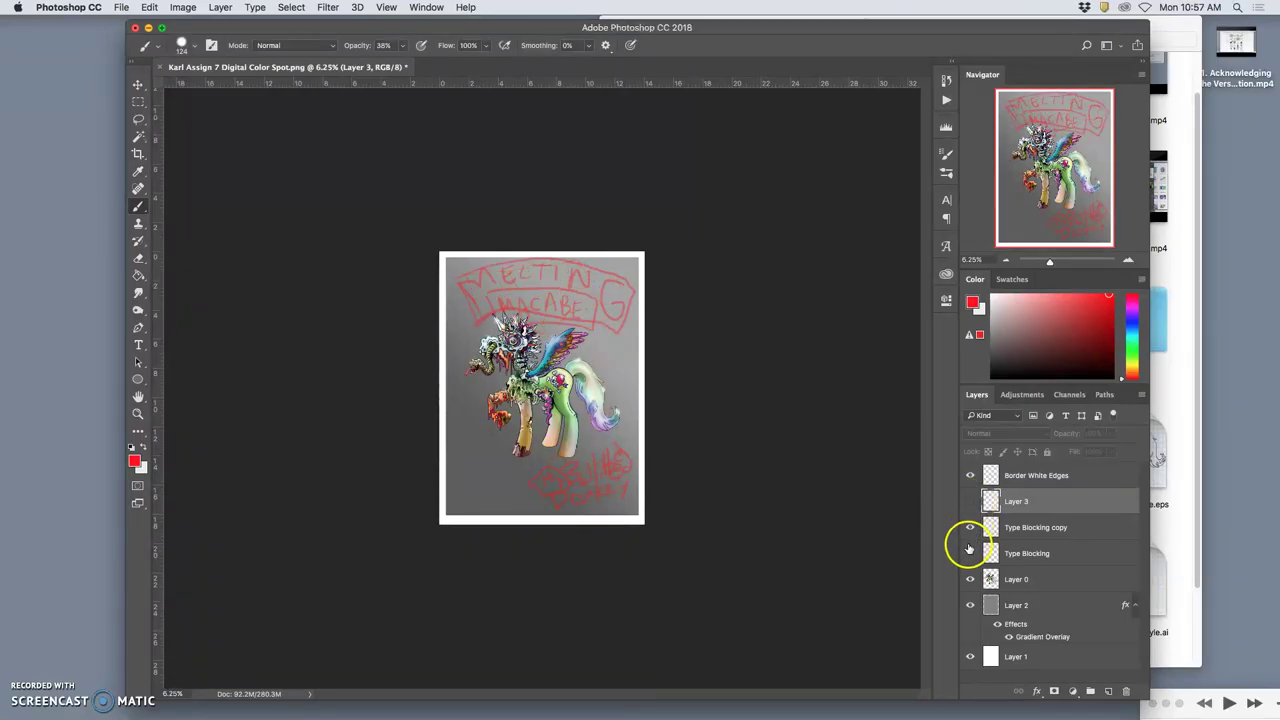
click(970, 527)
click(969, 556)
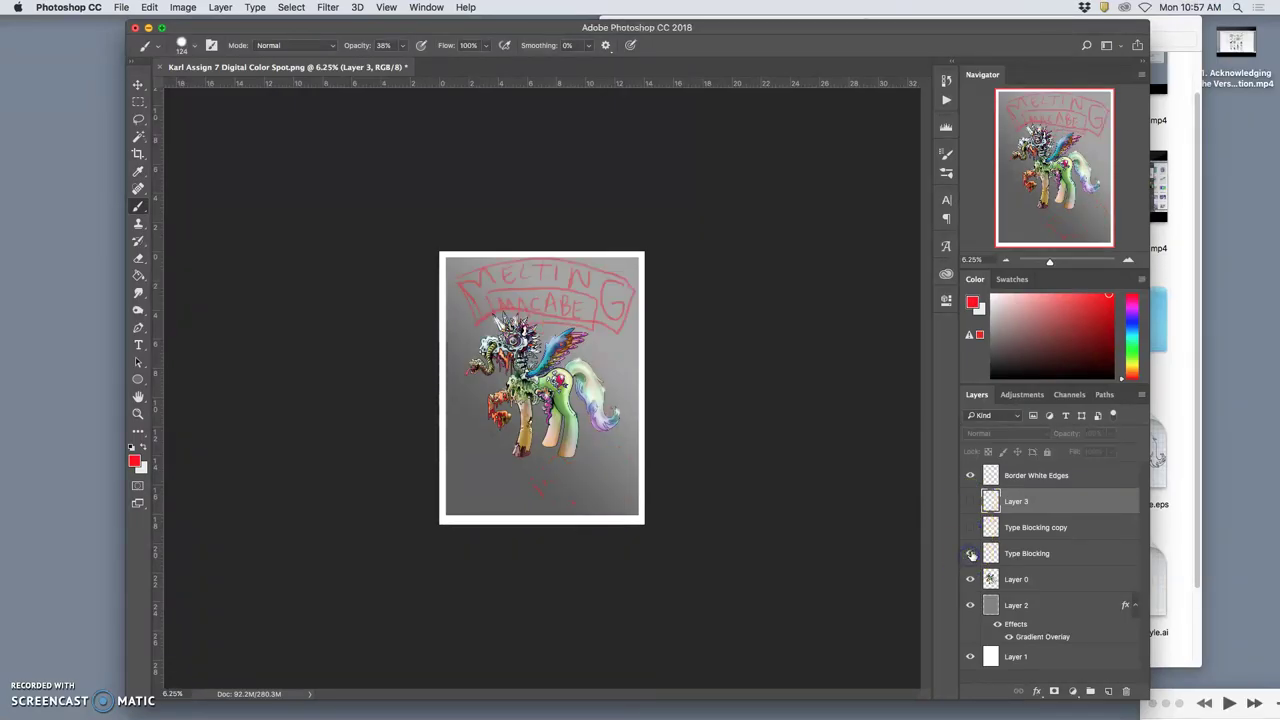
click(969, 554)
click(970, 502)
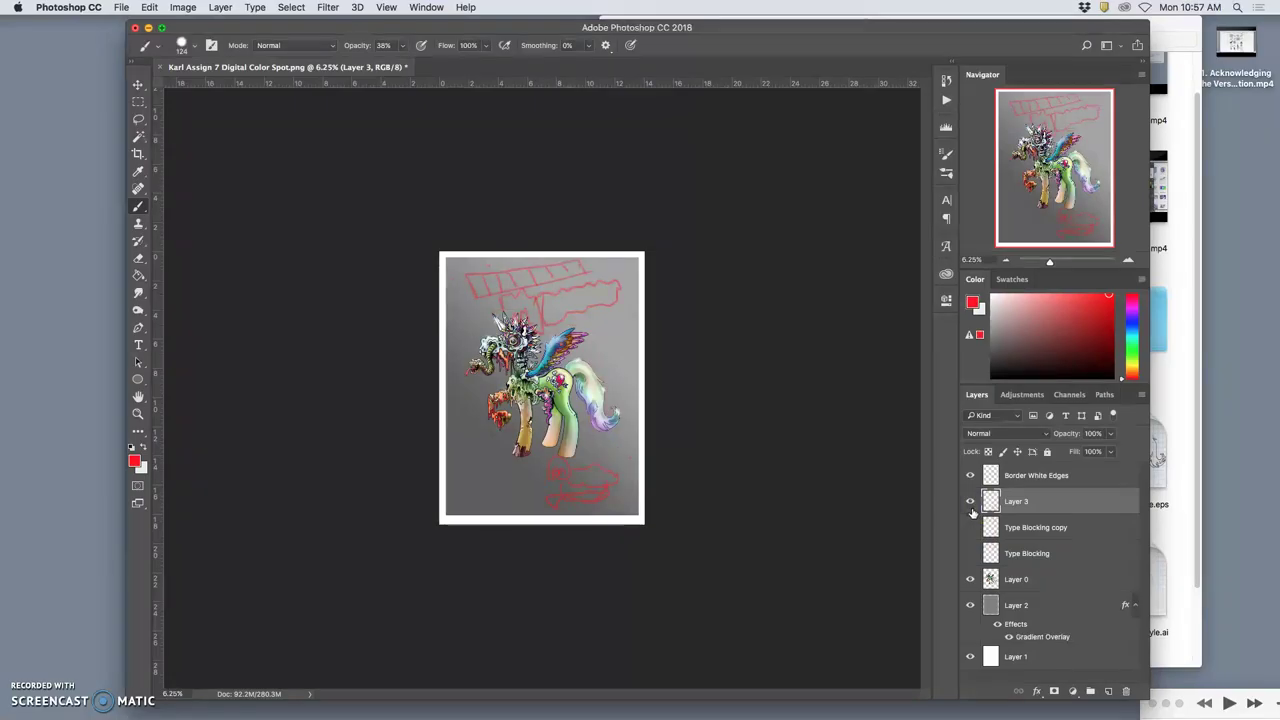
click(970, 502)
click(1108, 691)
click(463, 367)
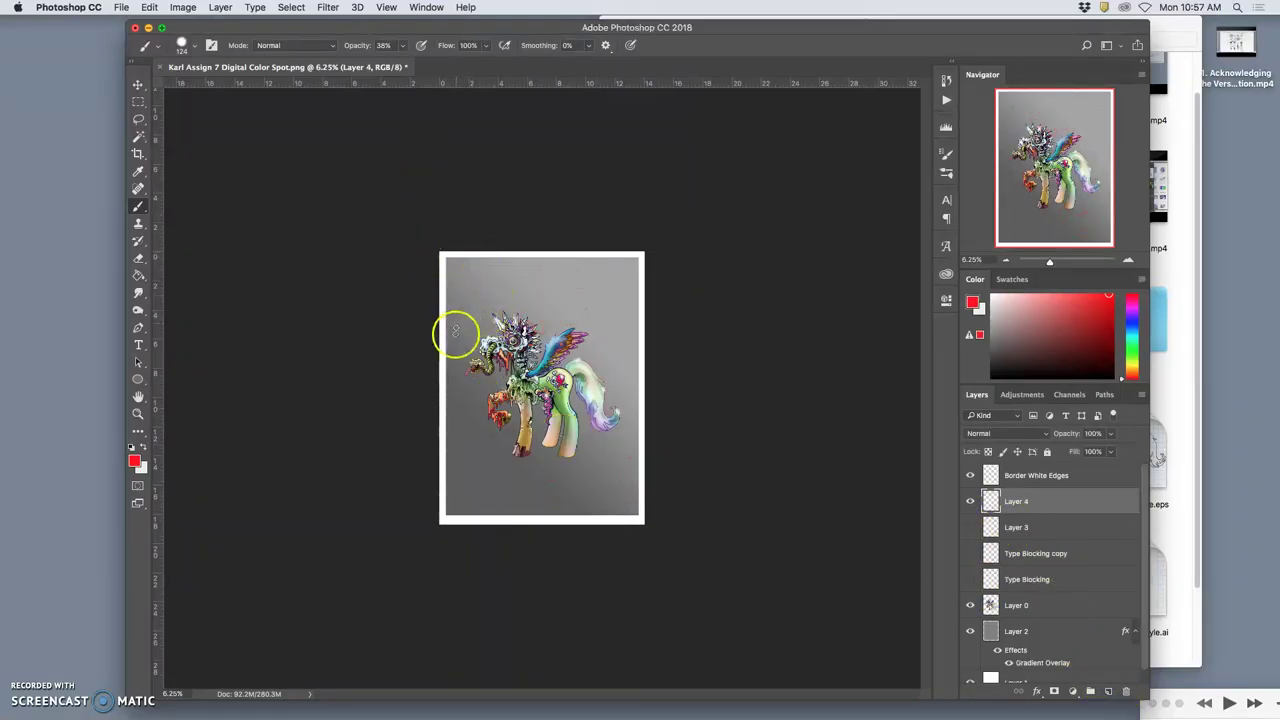
- Paint slanted red ladder-like stripes on Layer 4 across the top-left corner, left edge and bottom-right corner
click(449, 357)
shift+click(563, 260)
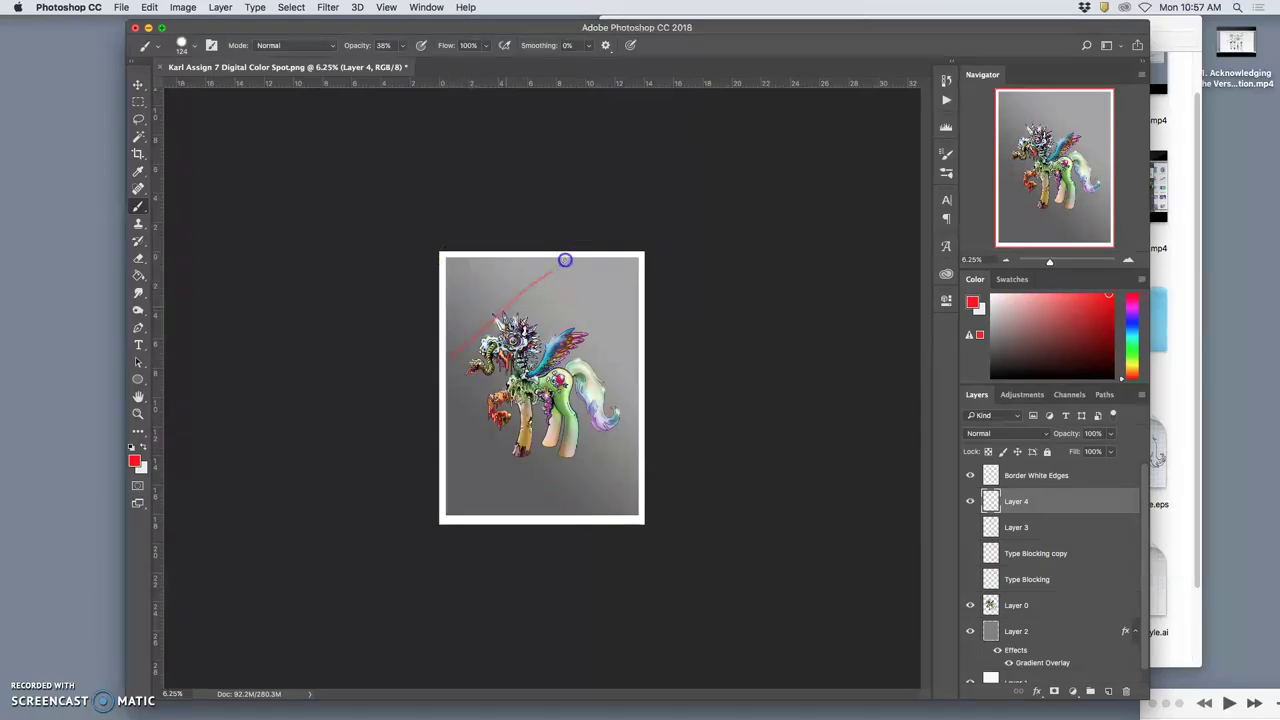
click(450, 300)
shift+click(501, 264)
click(479, 297)
shift+click(479, 327)
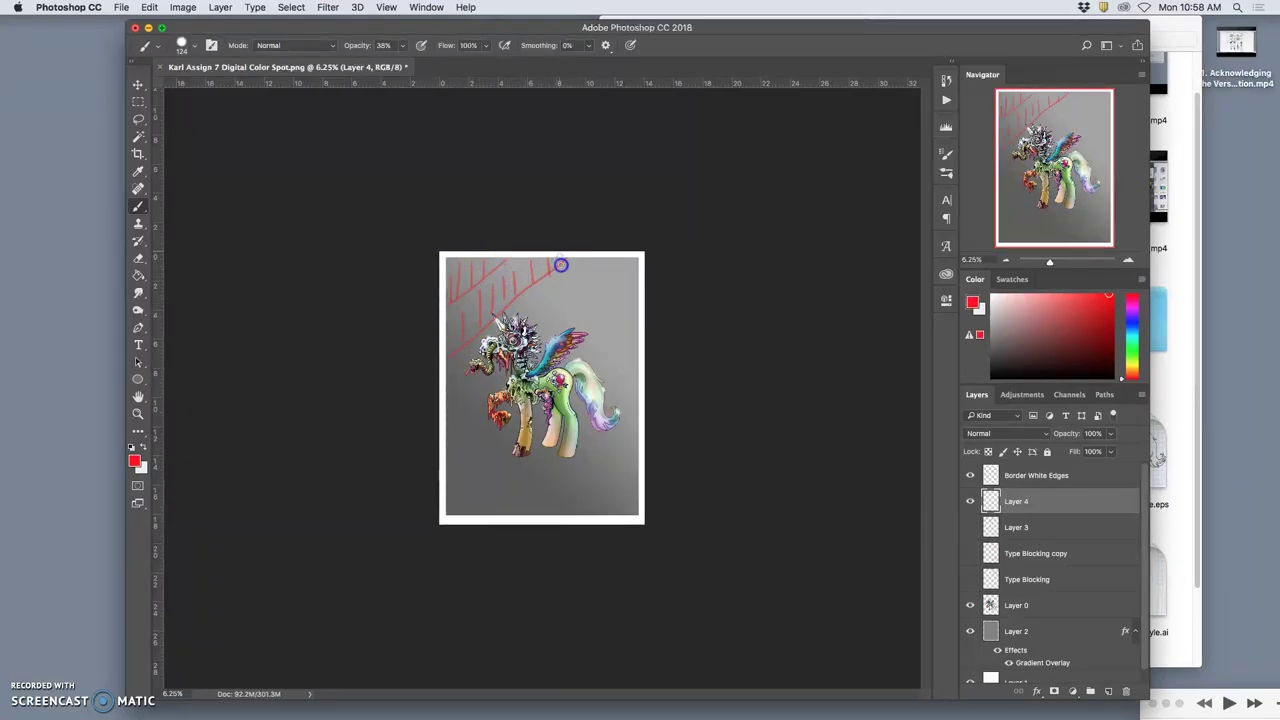
shift+click(444, 277)
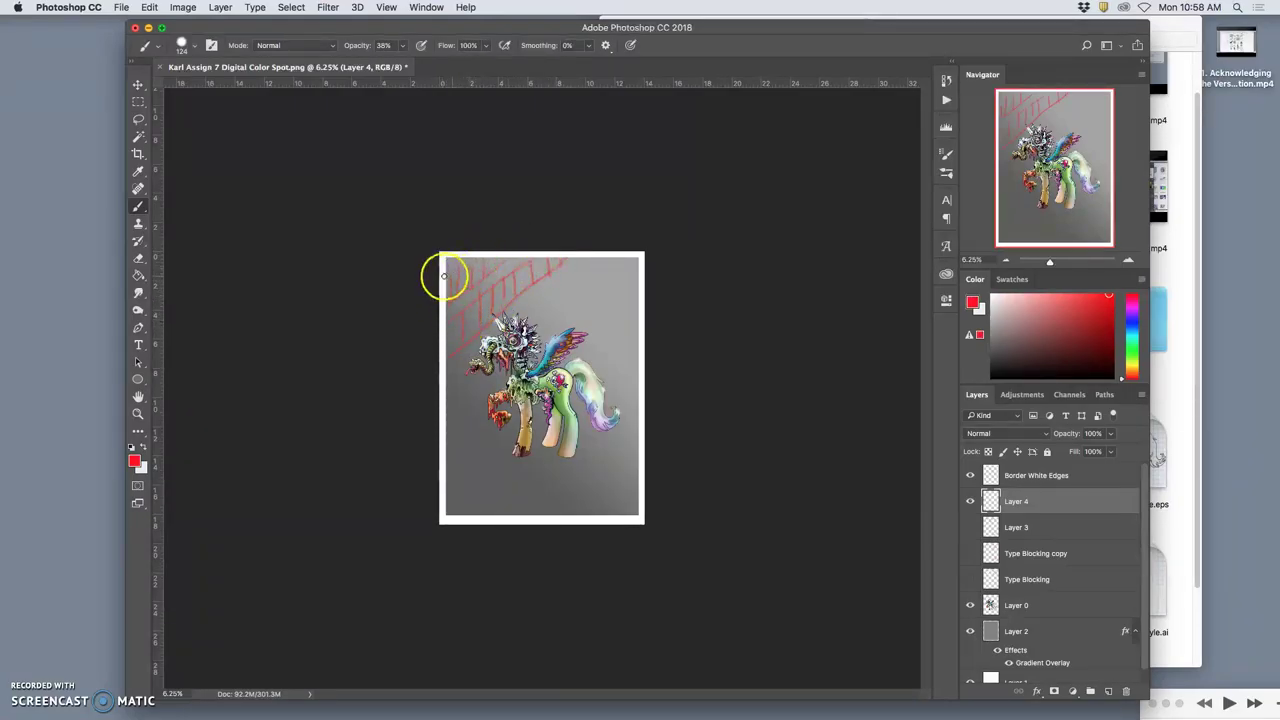
shift+click(455, 337)
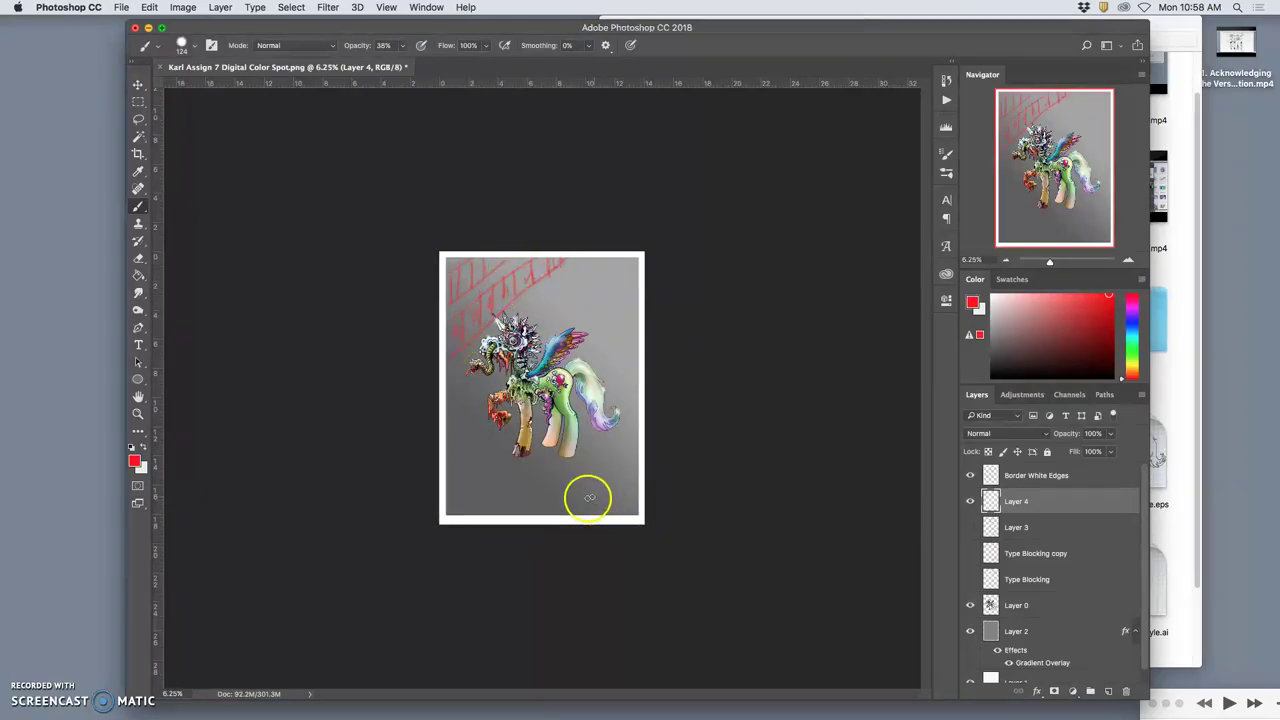
click(553, 509)
click(579, 507)
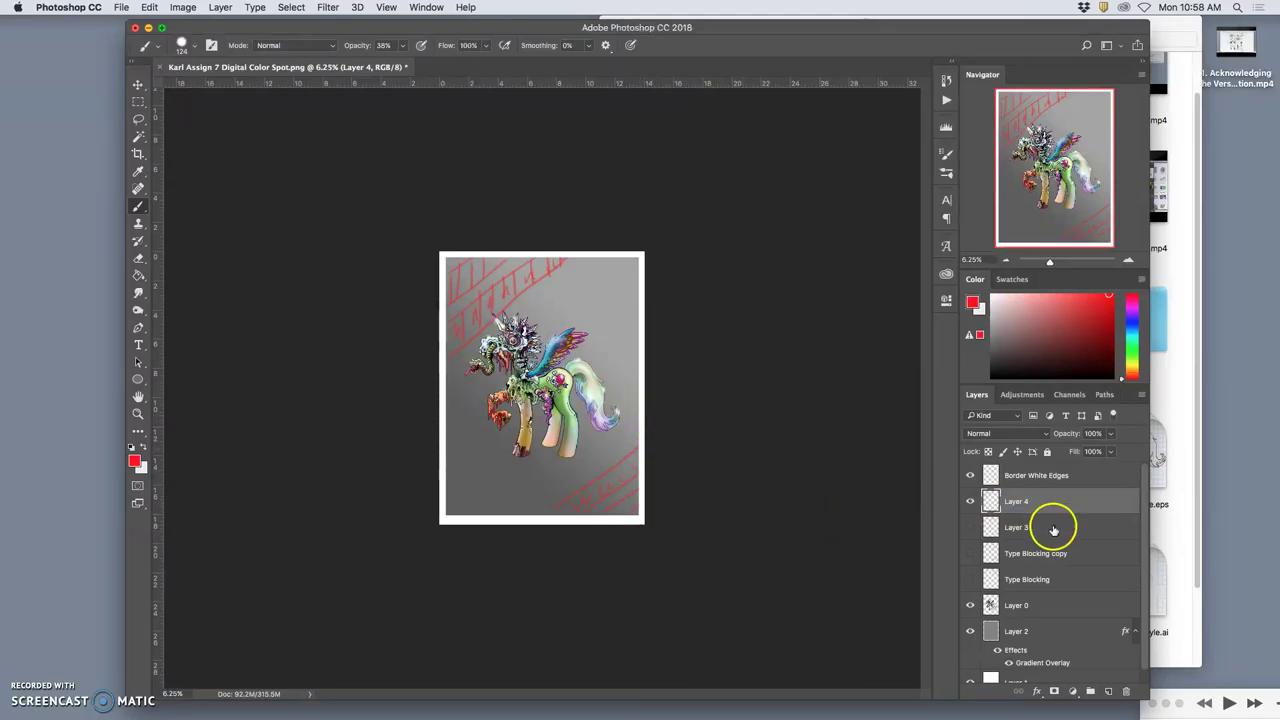
- Show the Type Blocking lettering layers and hide the Layer 3 and Layer 4 sketches
click(969, 579)
click(974, 558)
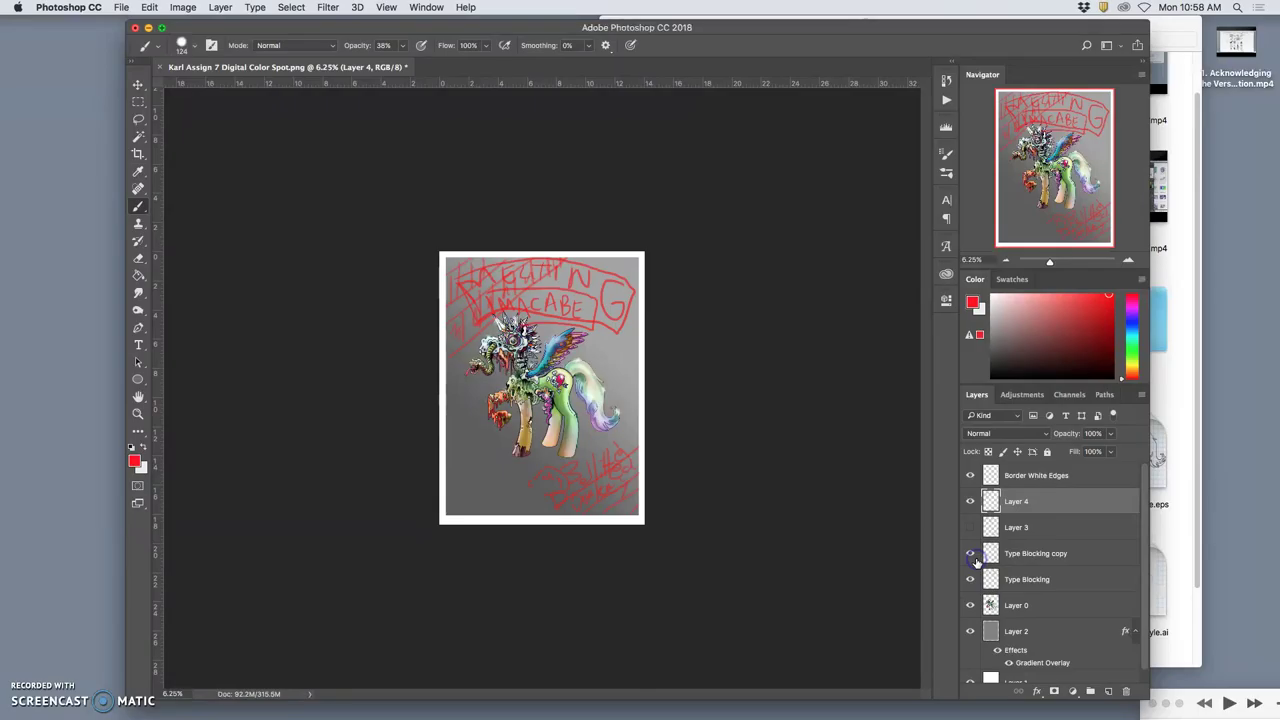
click(970, 530)
click(970, 530)
click(970, 501)
click(970, 501)
click(970, 501)
click(972, 556)
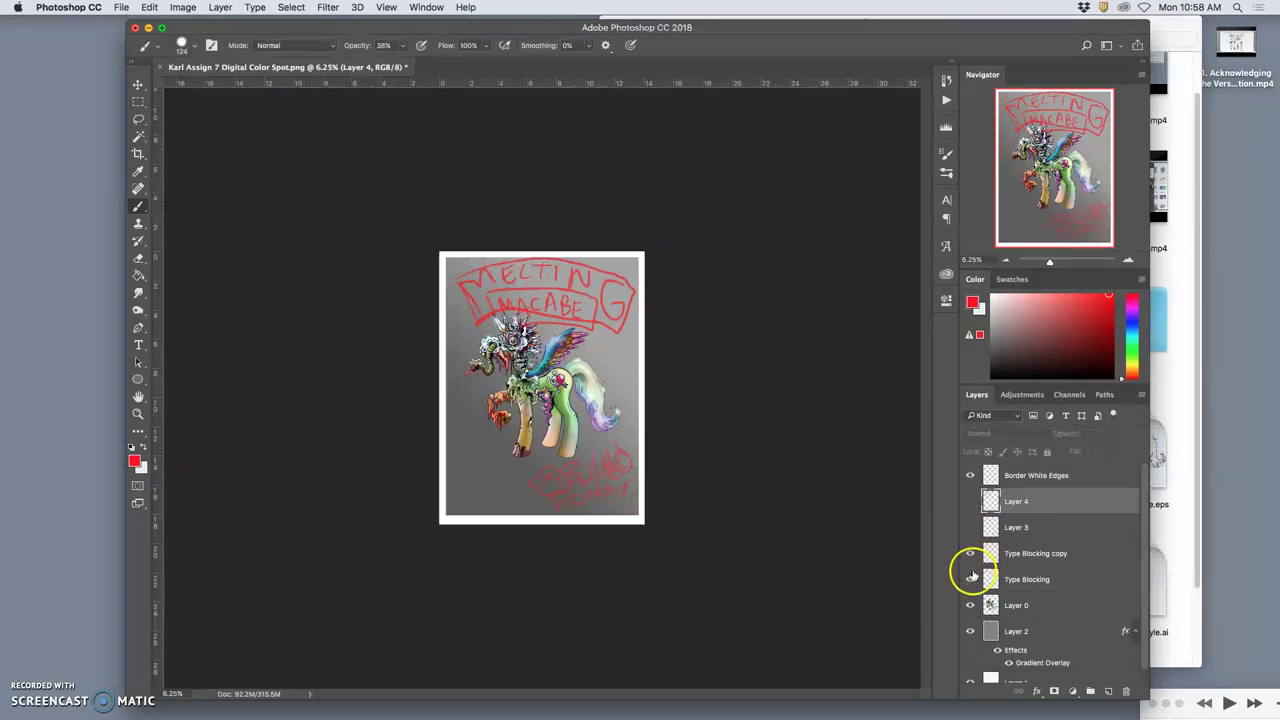
- Hide the grey gradient background, pony and original lettering to see the lettering alone on white
click(970, 631)
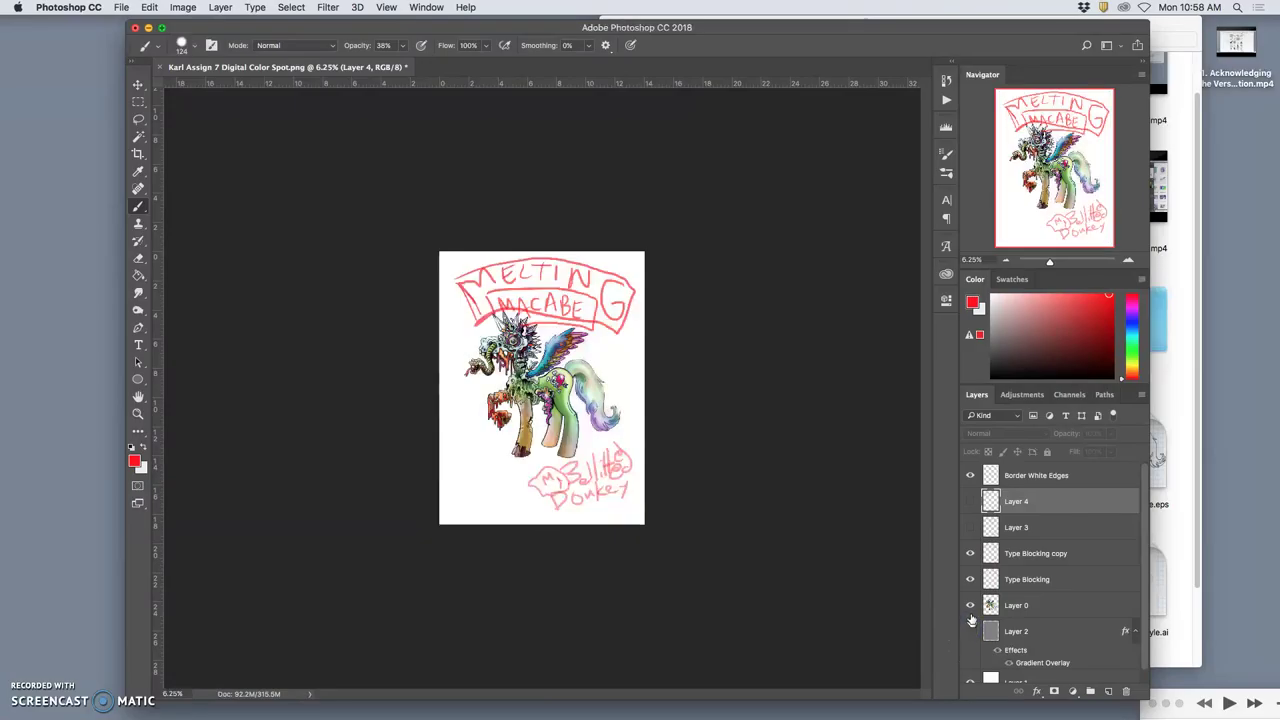
click(971, 605)
click(971, 580)
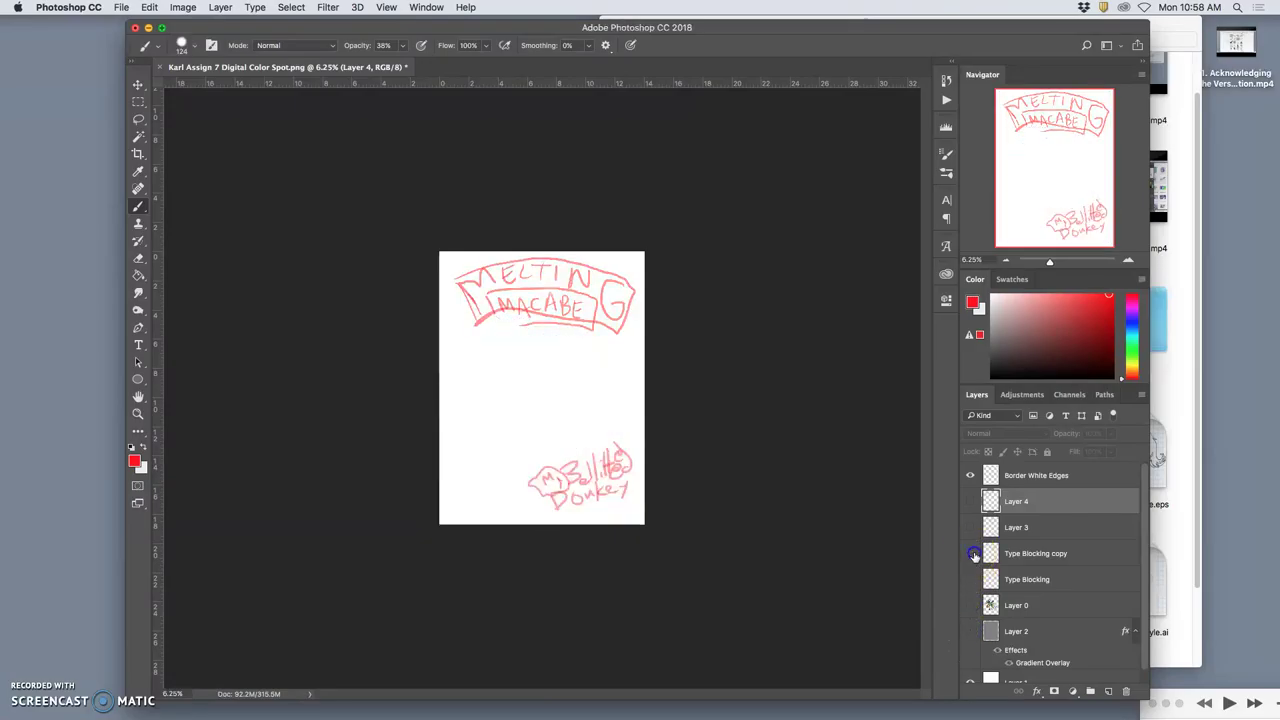
click(972, 556)
click(972, 556)
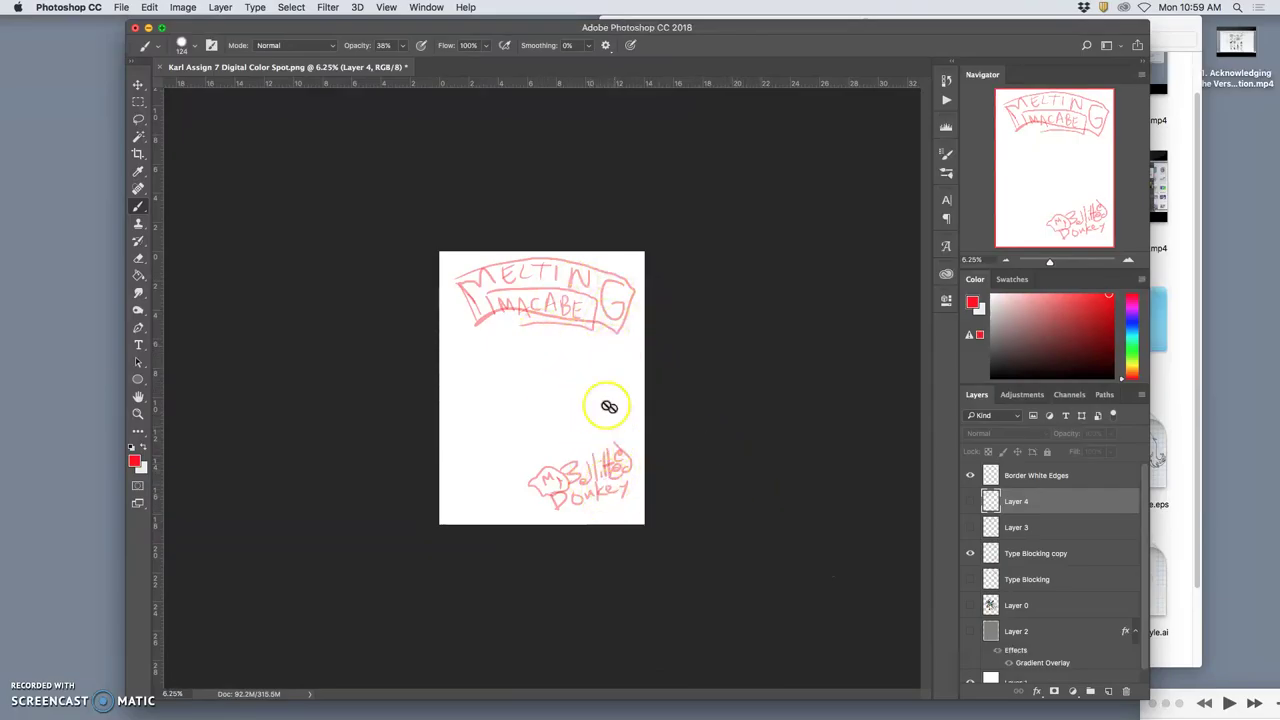
- Compare the Layer 3 sketch with the MELTING MACABE lettering, then restore the pony and grey background
click(970, 528)
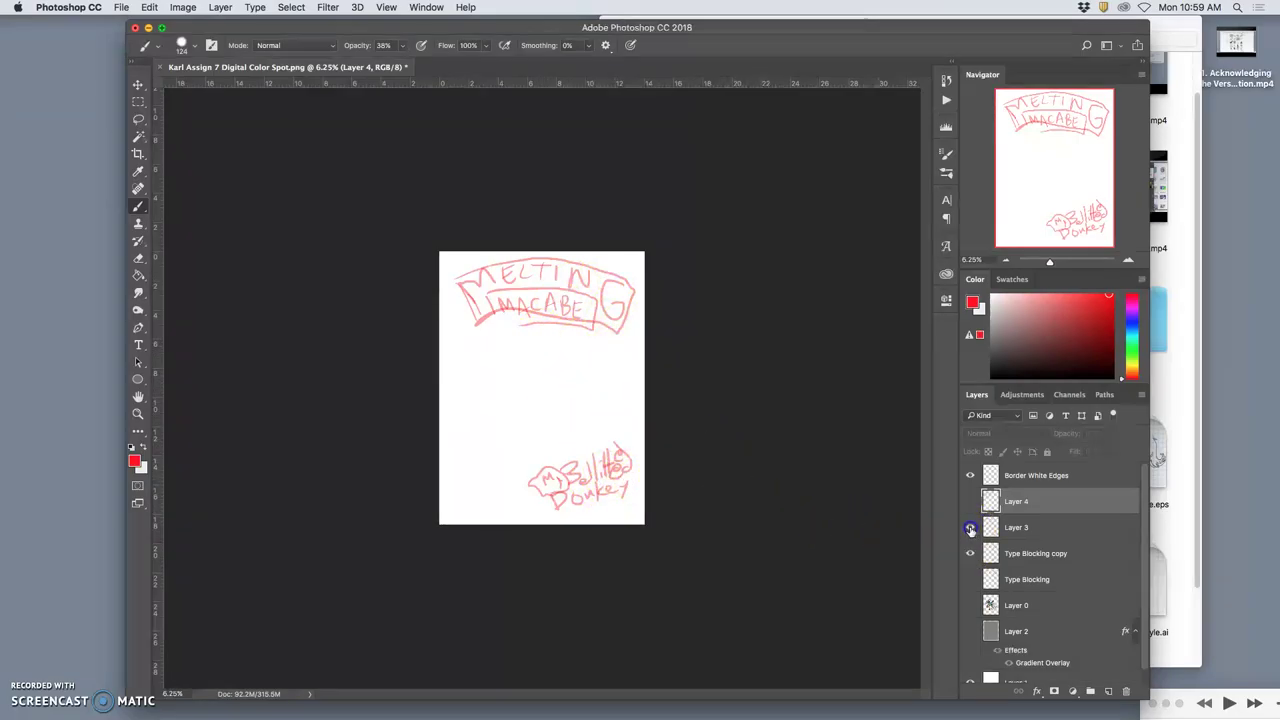
click(970, 529)
click(970, 529)
click(970, 528)
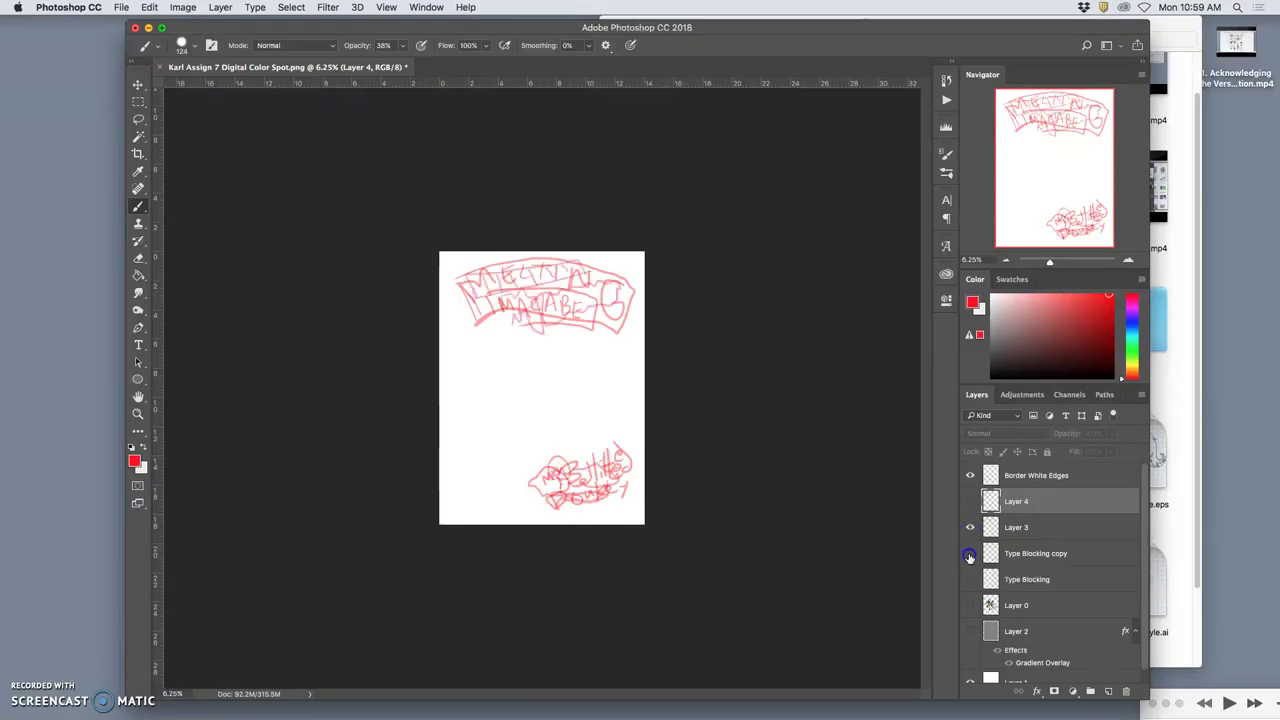
click(969, 553)
click(969, 553)
click(970, 551)
click(970, 603)
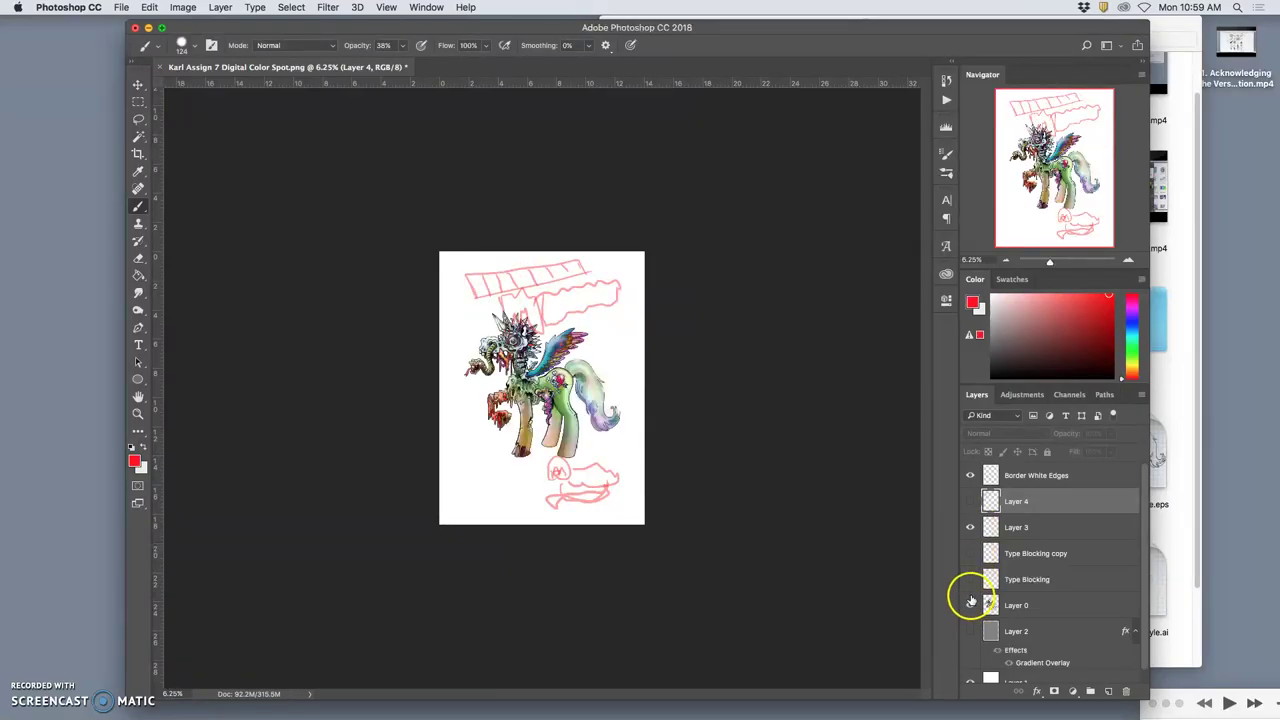
click(970, 631)
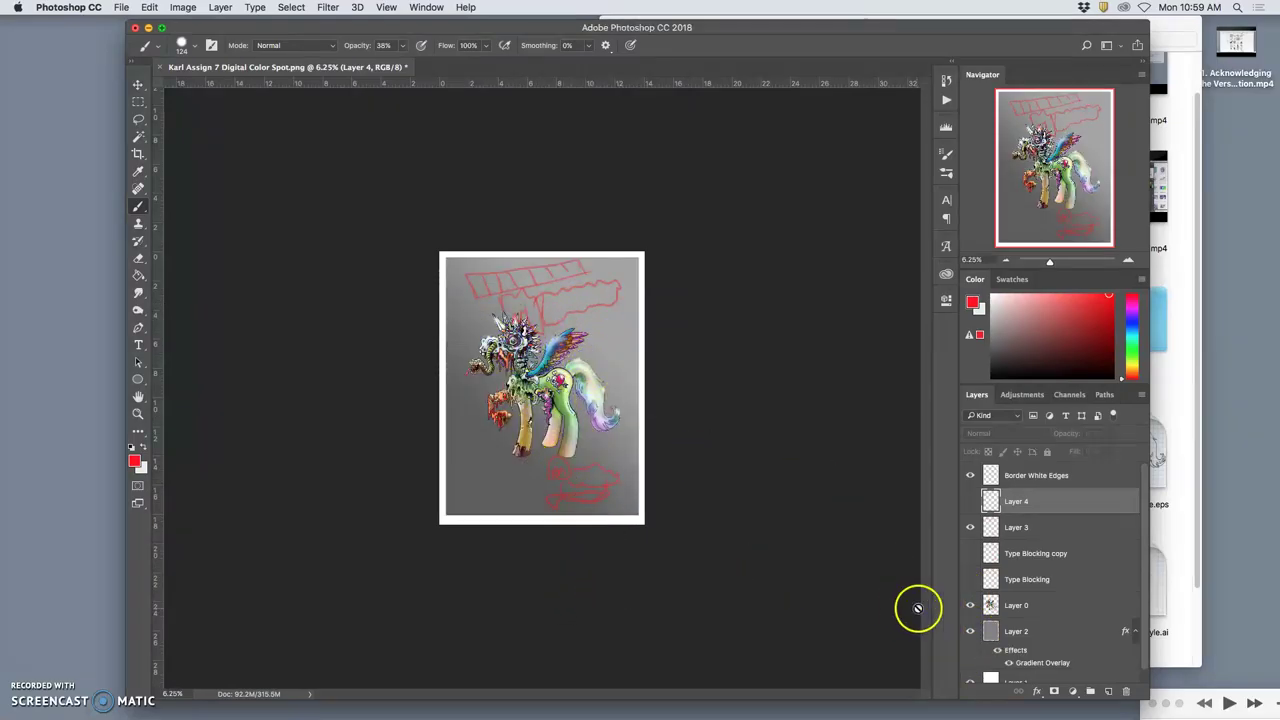
- Swap between the Layer 3 sketch and the lettering, settling back on the MELTING MACABE lettering
click(970, 553)
click(970, 527)
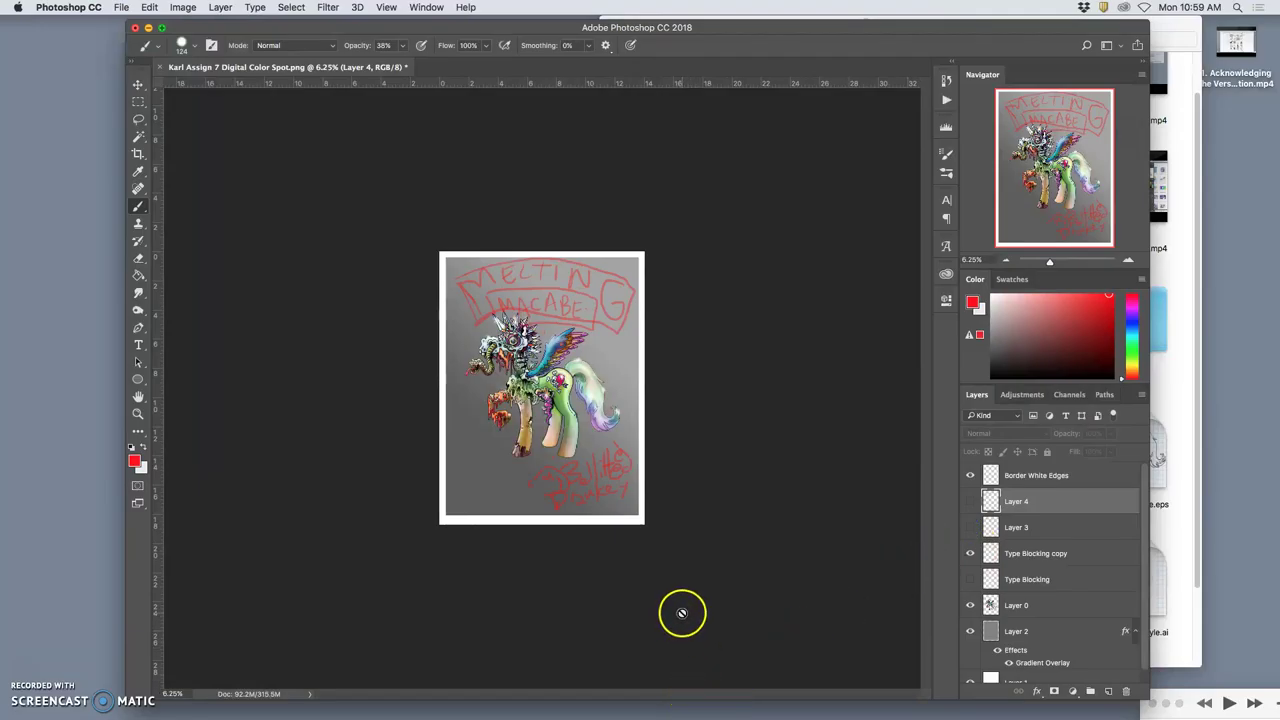
click(970, 527)
click(970, 553)
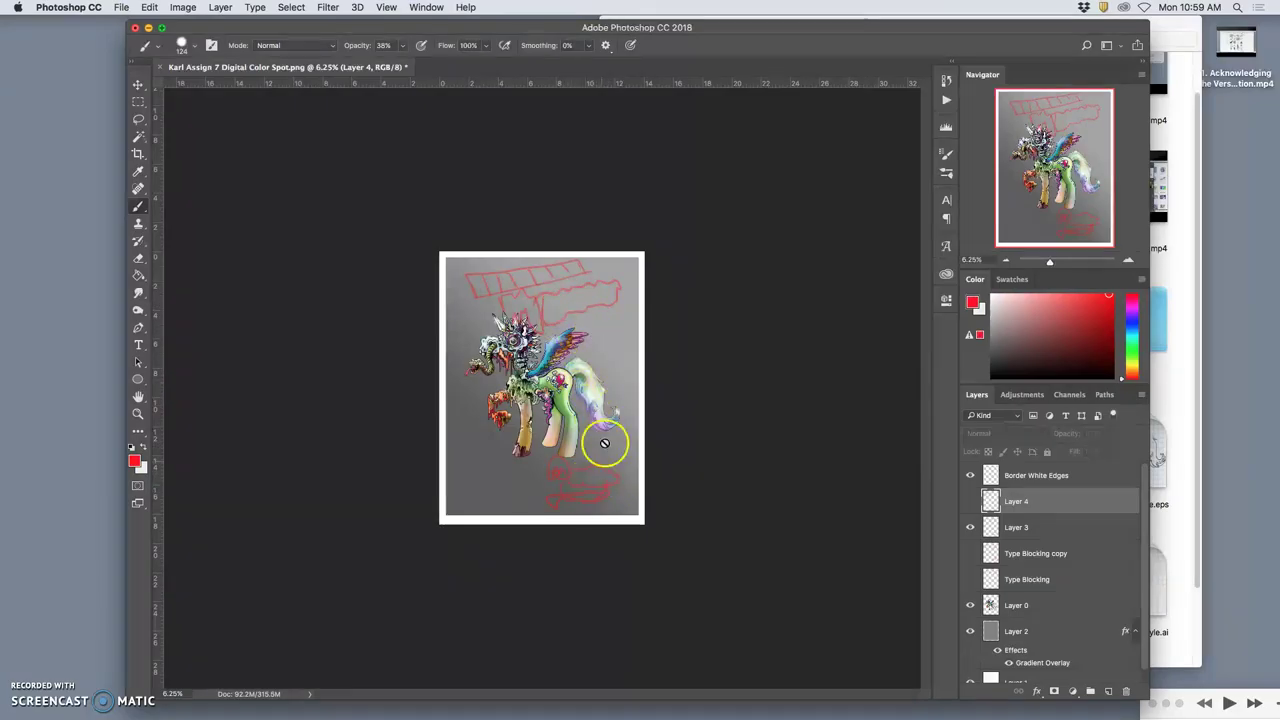
click(970, 553)
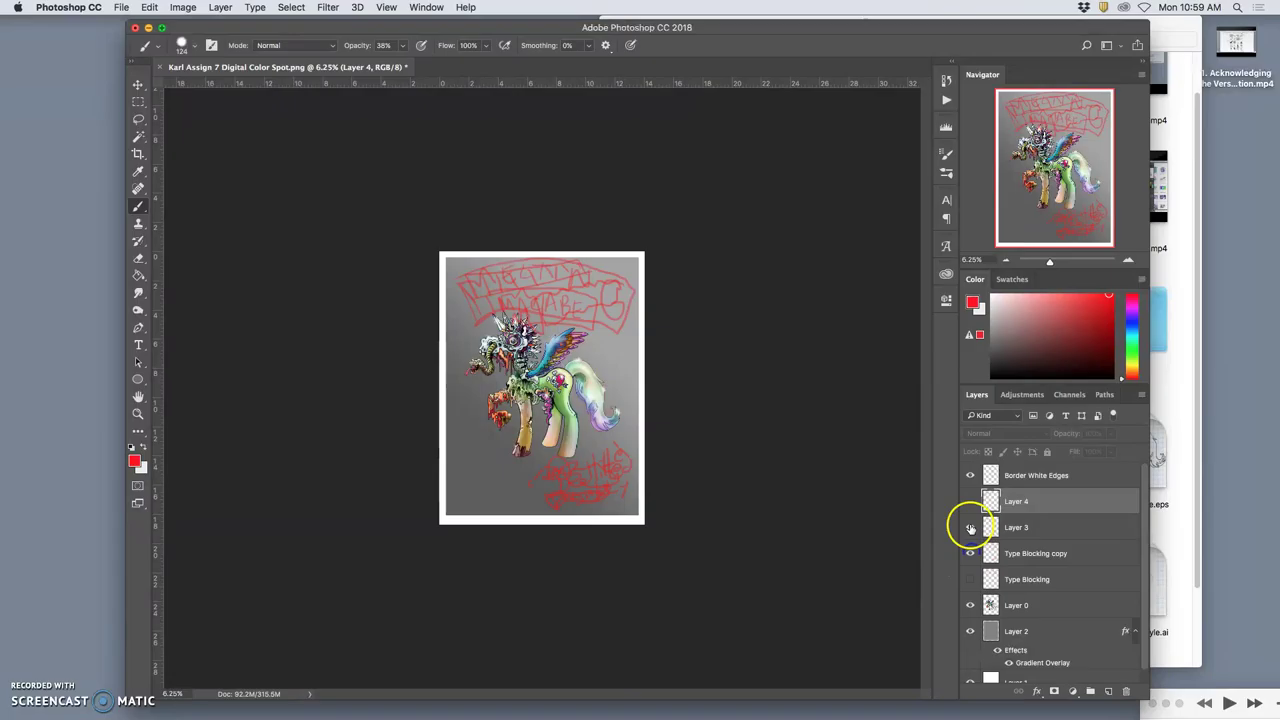
click(970, 527)
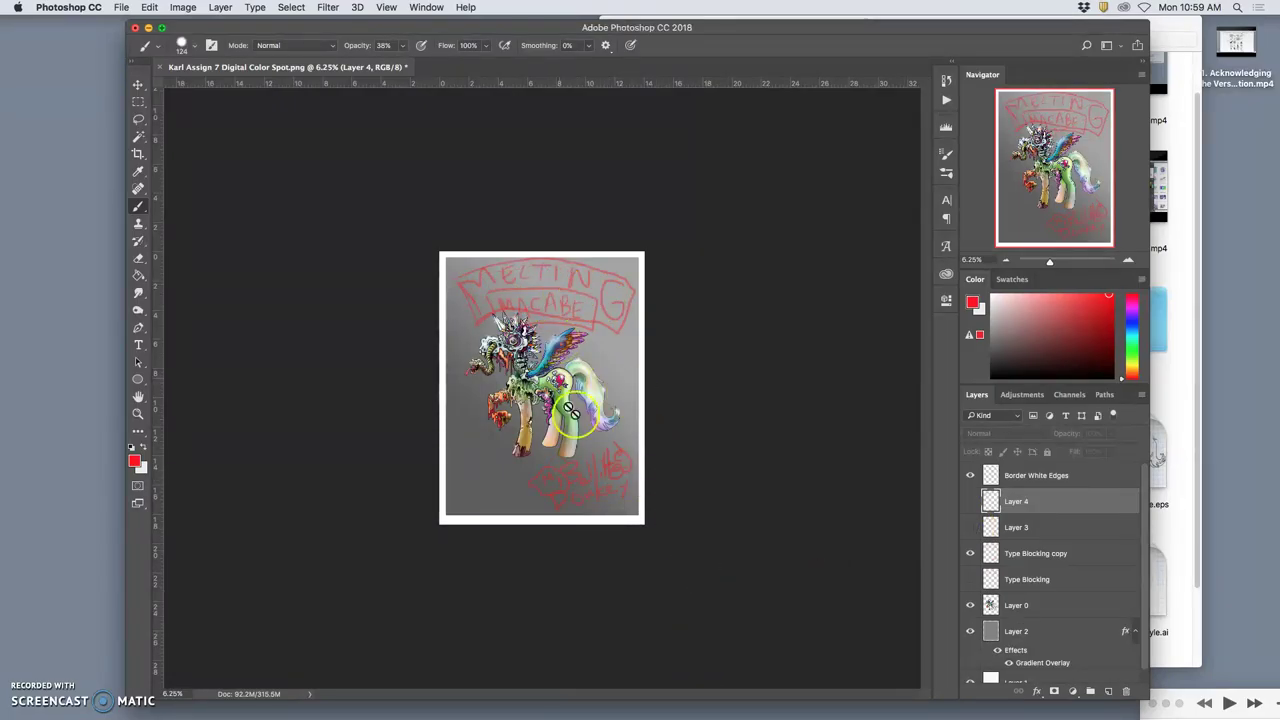
- Hide the grey gradient background and the pony artwork so only the red lettering shows
click(970, 631)
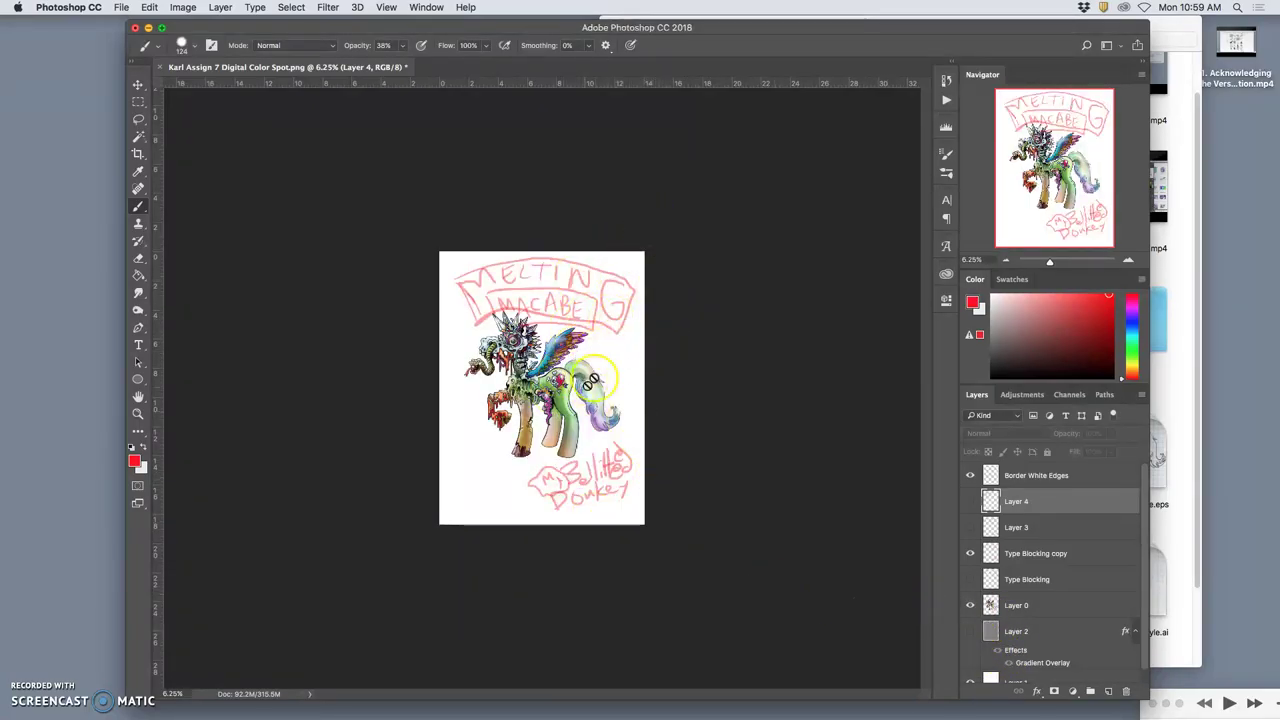
click(970, 605)
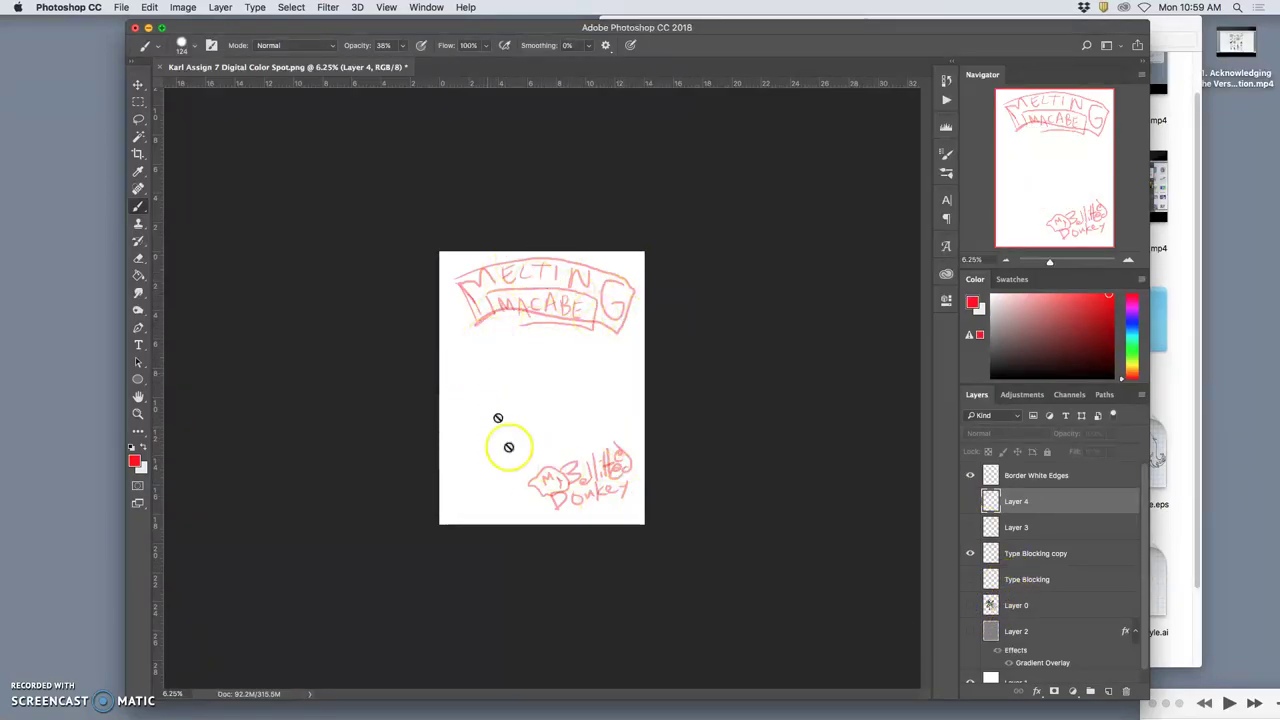
click(121, 7)
- Save a copy to the Desktop as 'Assign 8 Text Blocking Sketch' in JPEG format
click(311, 149)
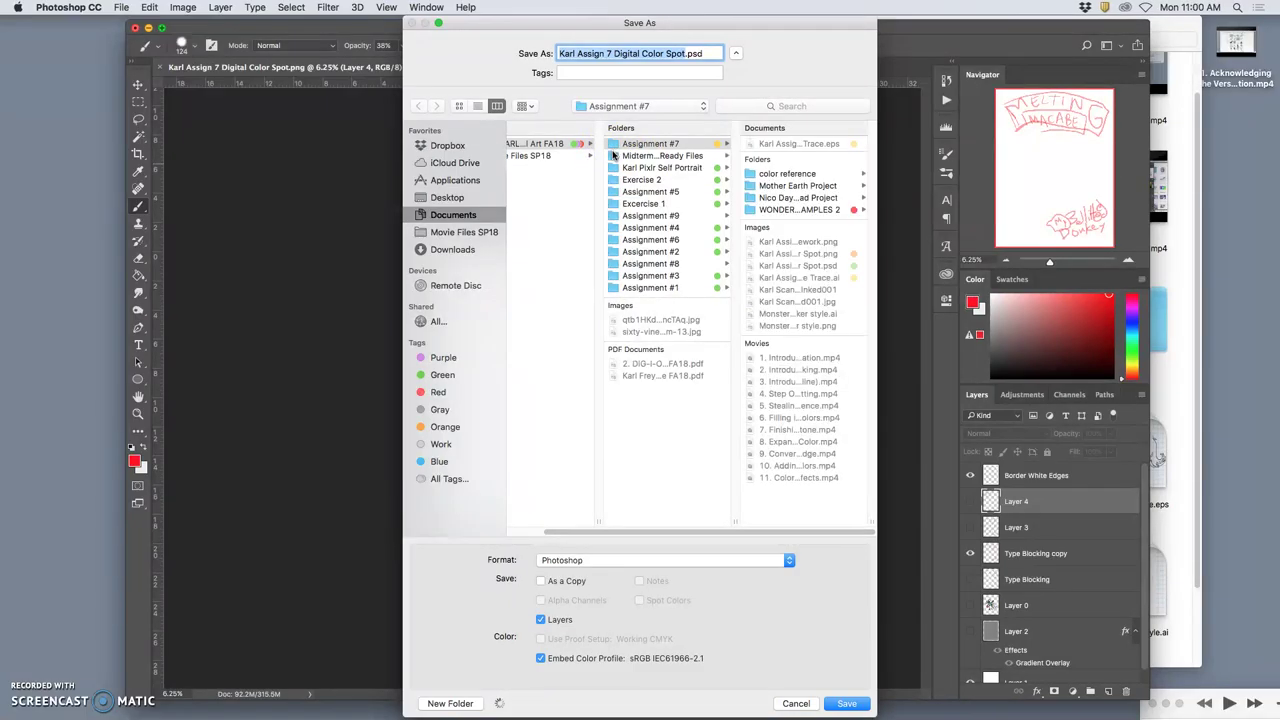
key(super+shift+d)
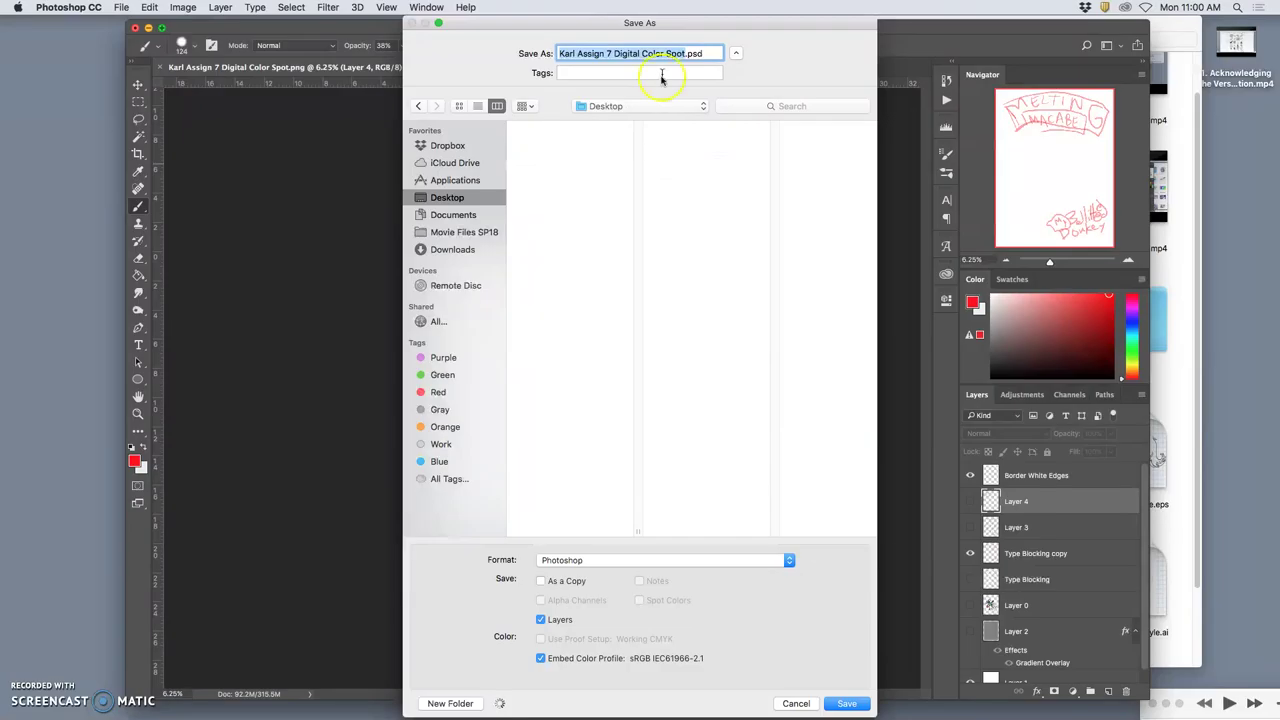
click(620, 56)
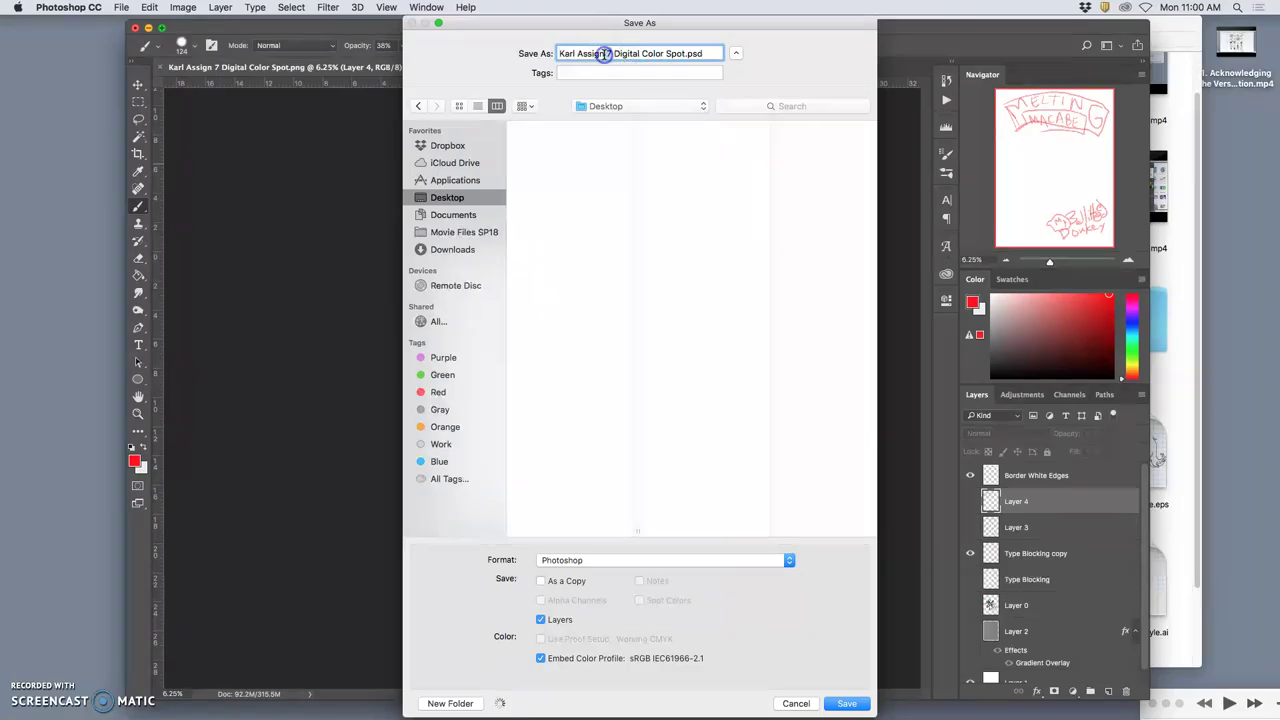
key(BackSpace)
key(BackSpace)
text(8)
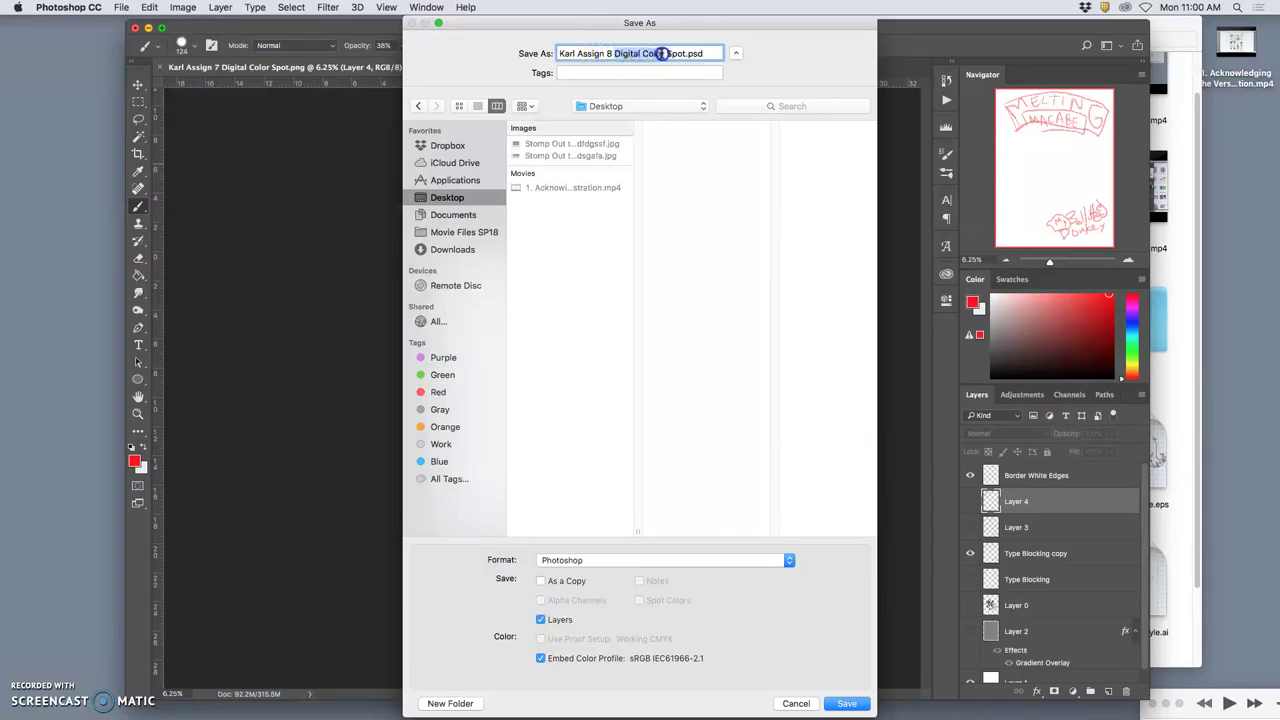
text( Tex)
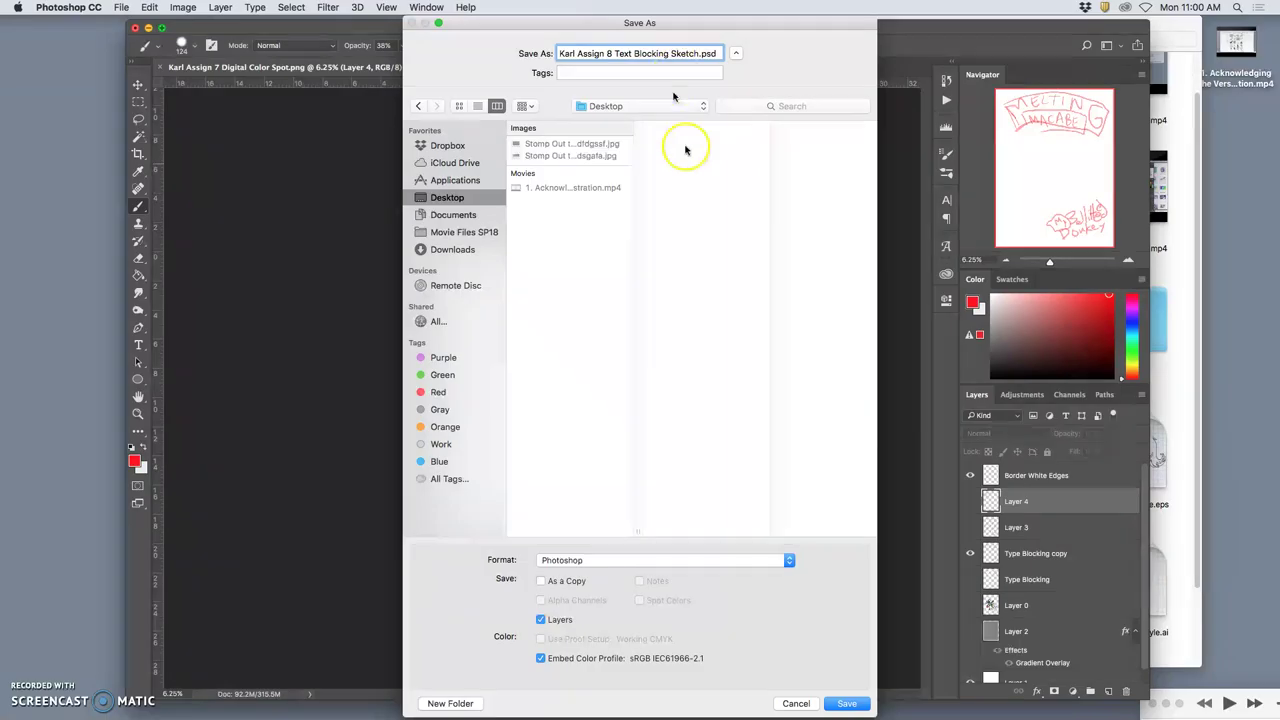
click(655, 562)
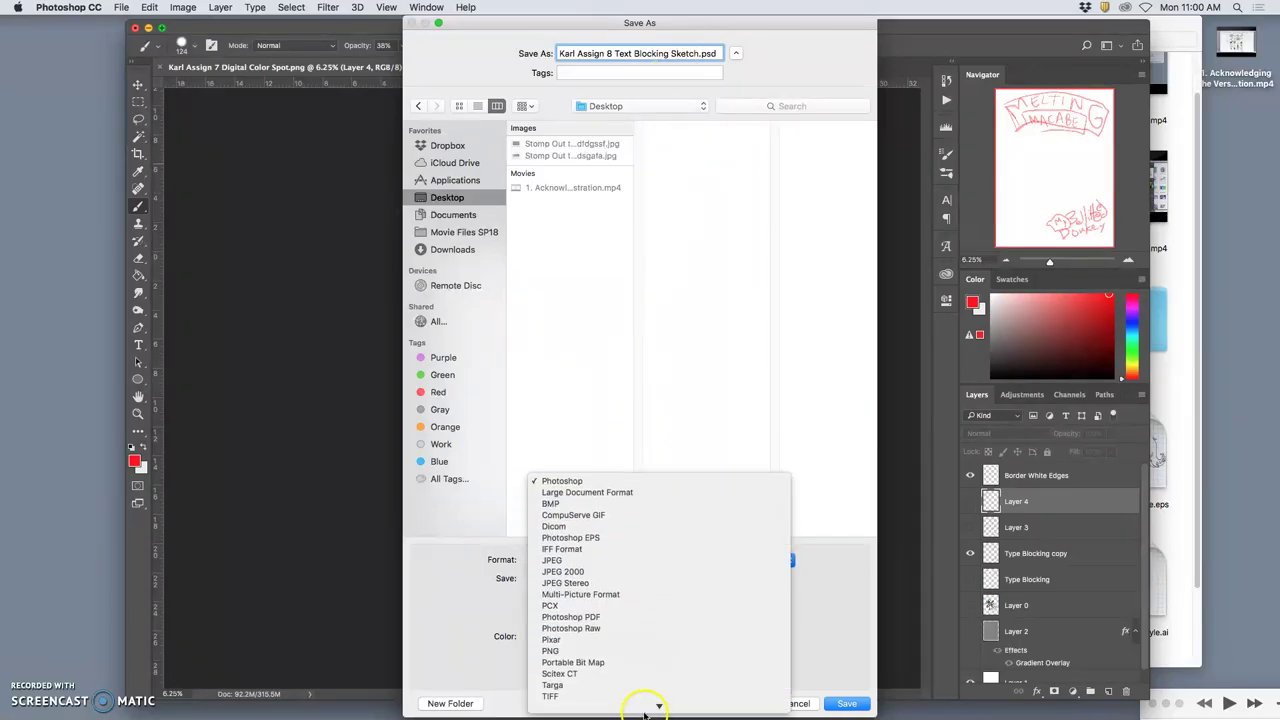
click(612, 547)
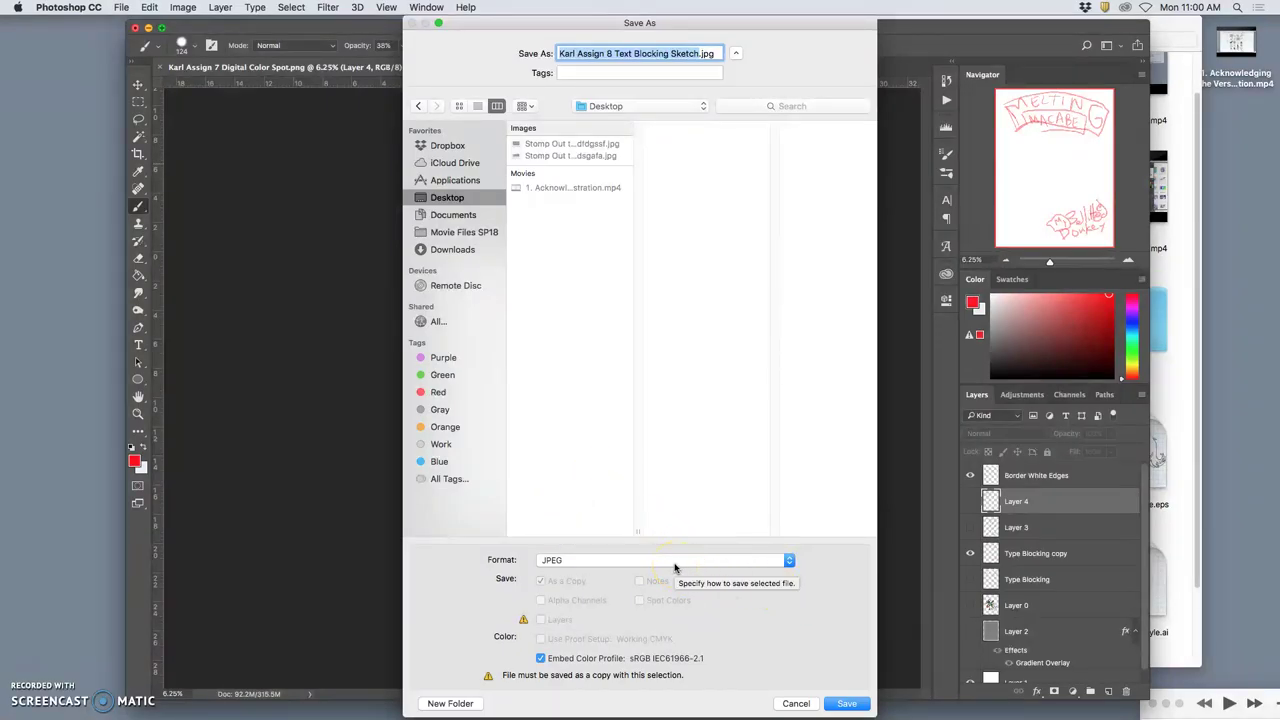
- Confirm the JPEG save at maximum quality 12 and select the new file on the Desktop
click(848, 704)
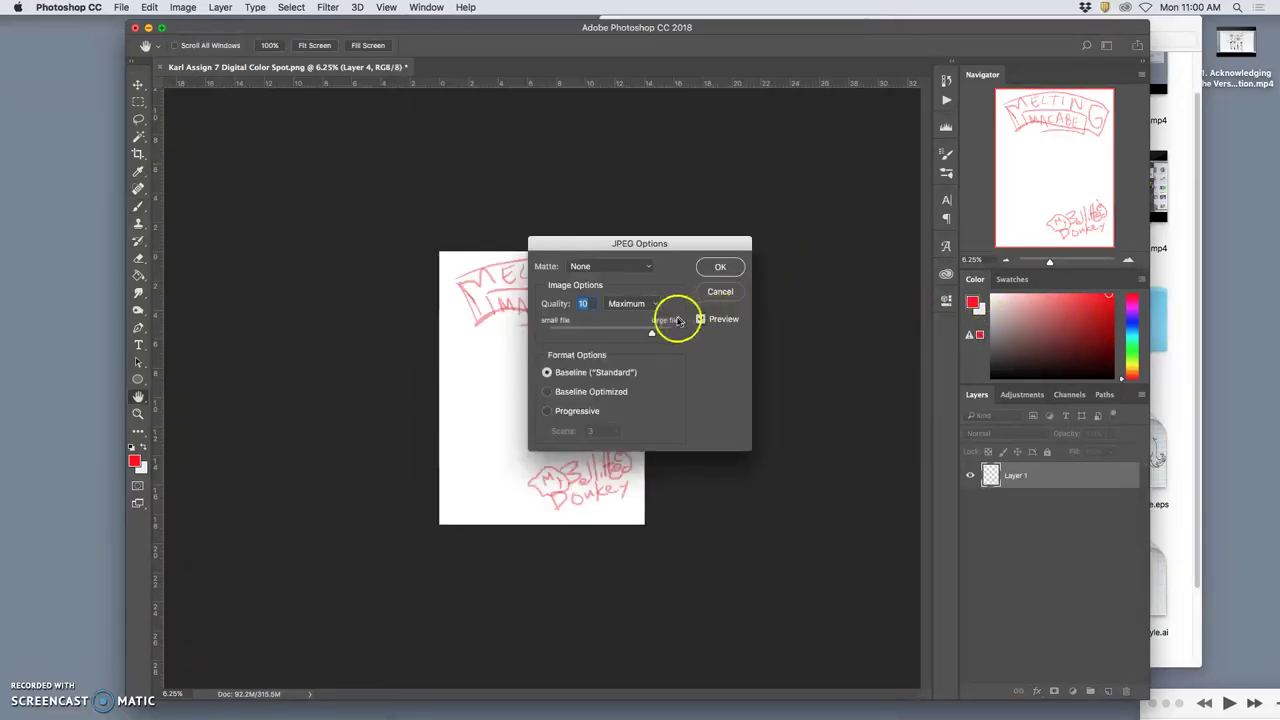
drag(657, 334, 675, 334)
click(719, 270)
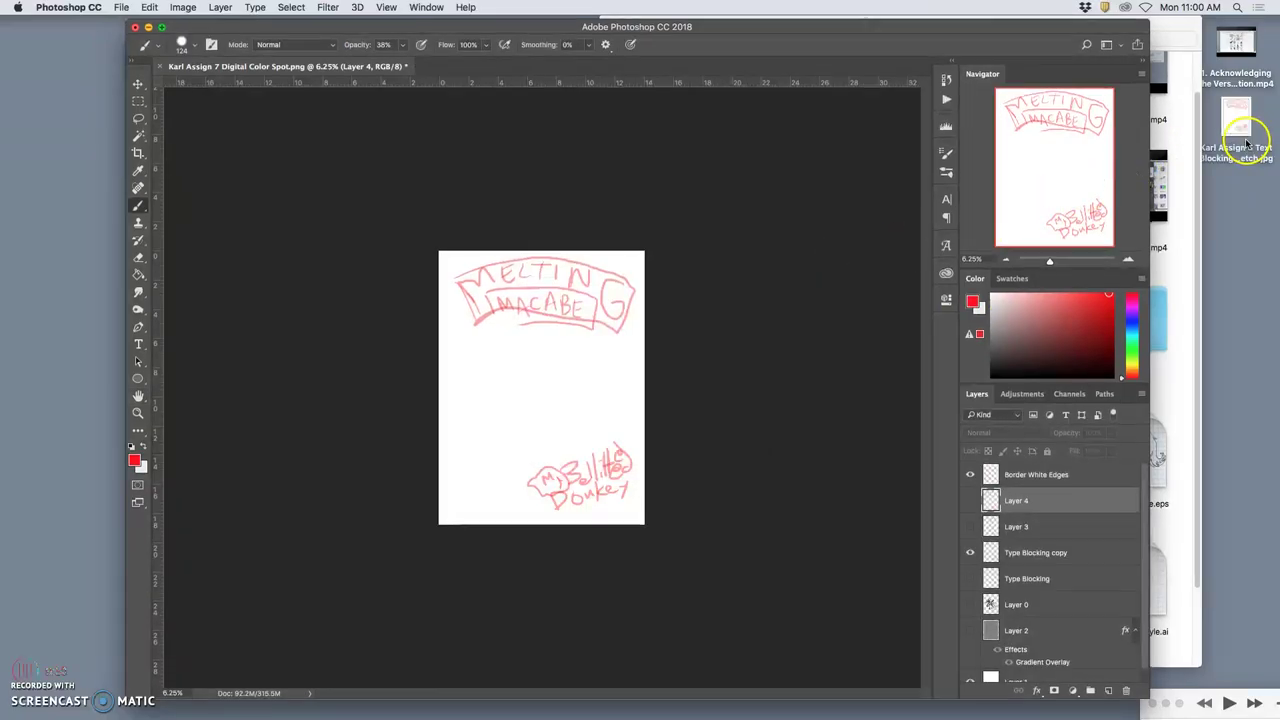
click(1242, 132)
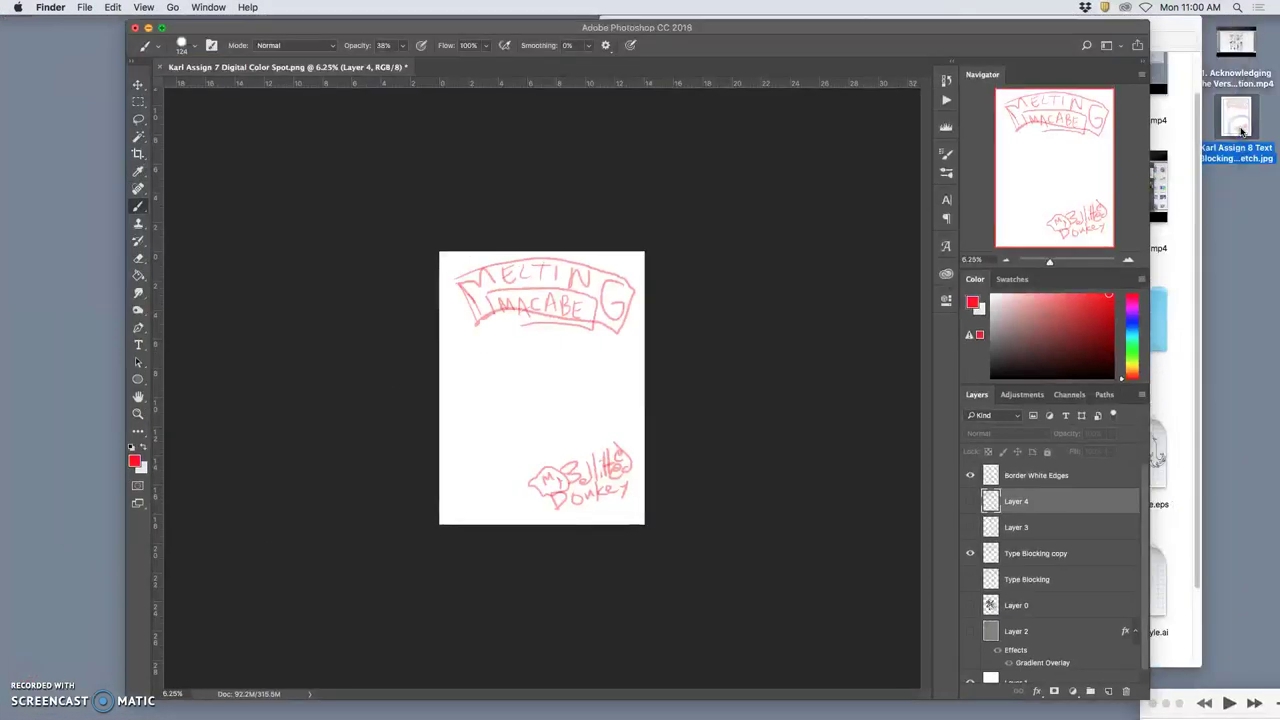
- Open the saved JPEG in Preview, shrink its window, and minimize Photoshop
click(1237, 131)
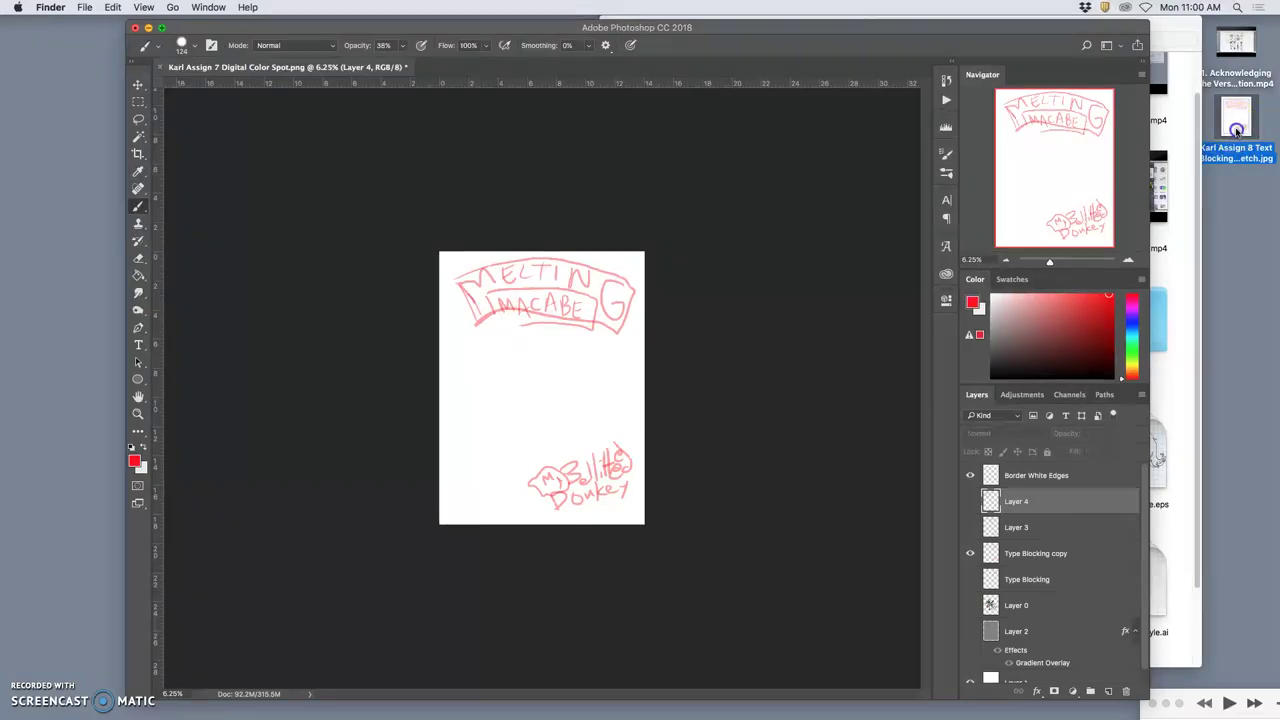
double_click(1237, 131)
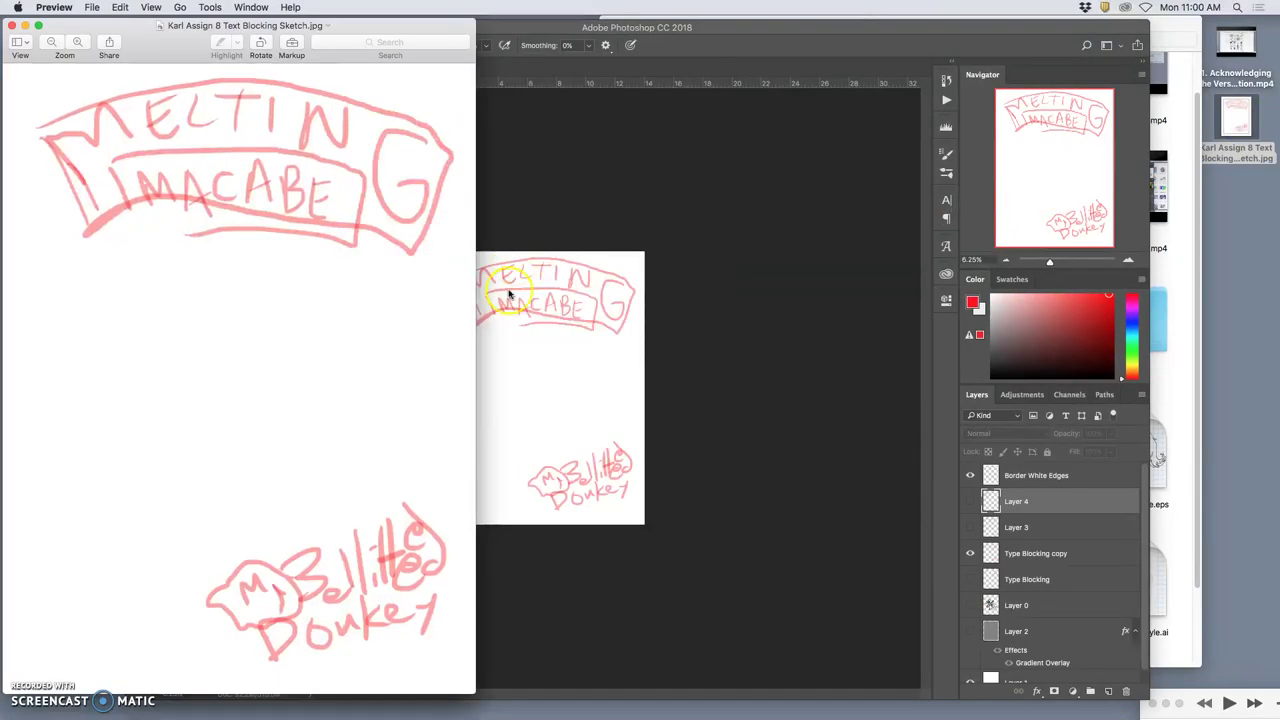
drag(457, 686, 335, 411)
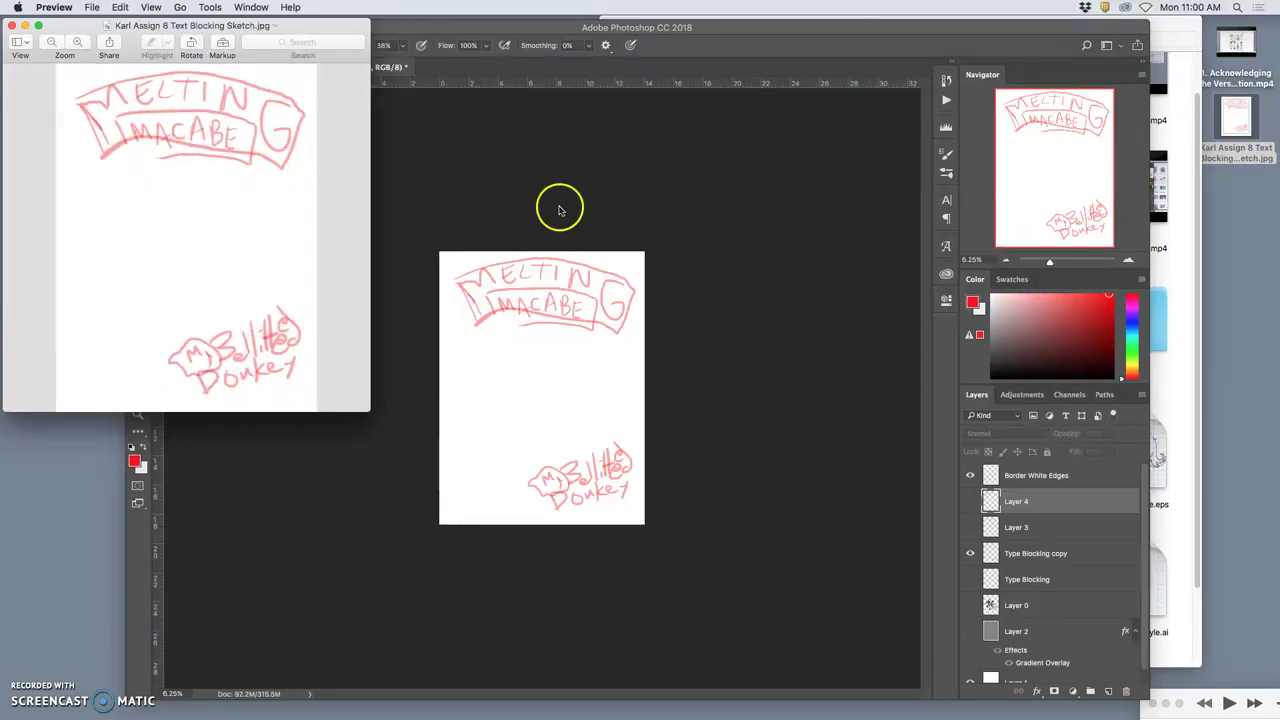
click(559, 210)
click(149, 28)
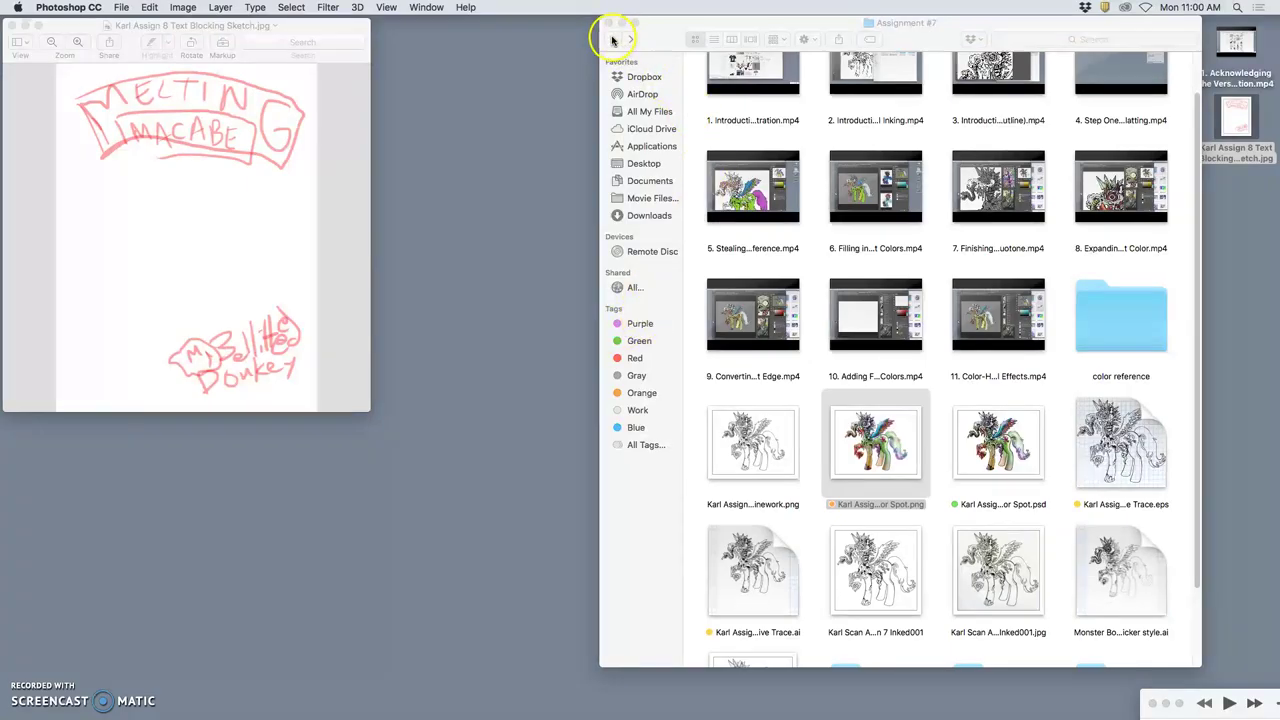
- Navigate Finder to the Assignment #8 folder and move the sketch JPEG into it
click(612, 40)
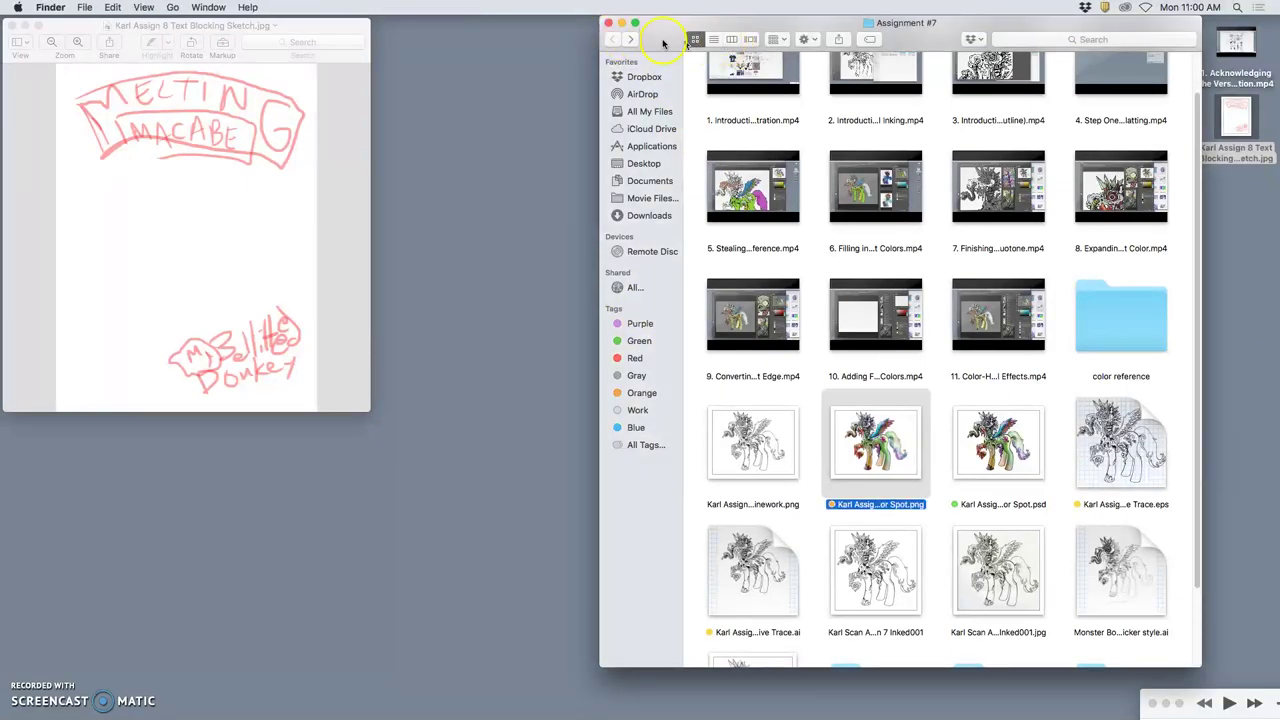
click(731, 40)
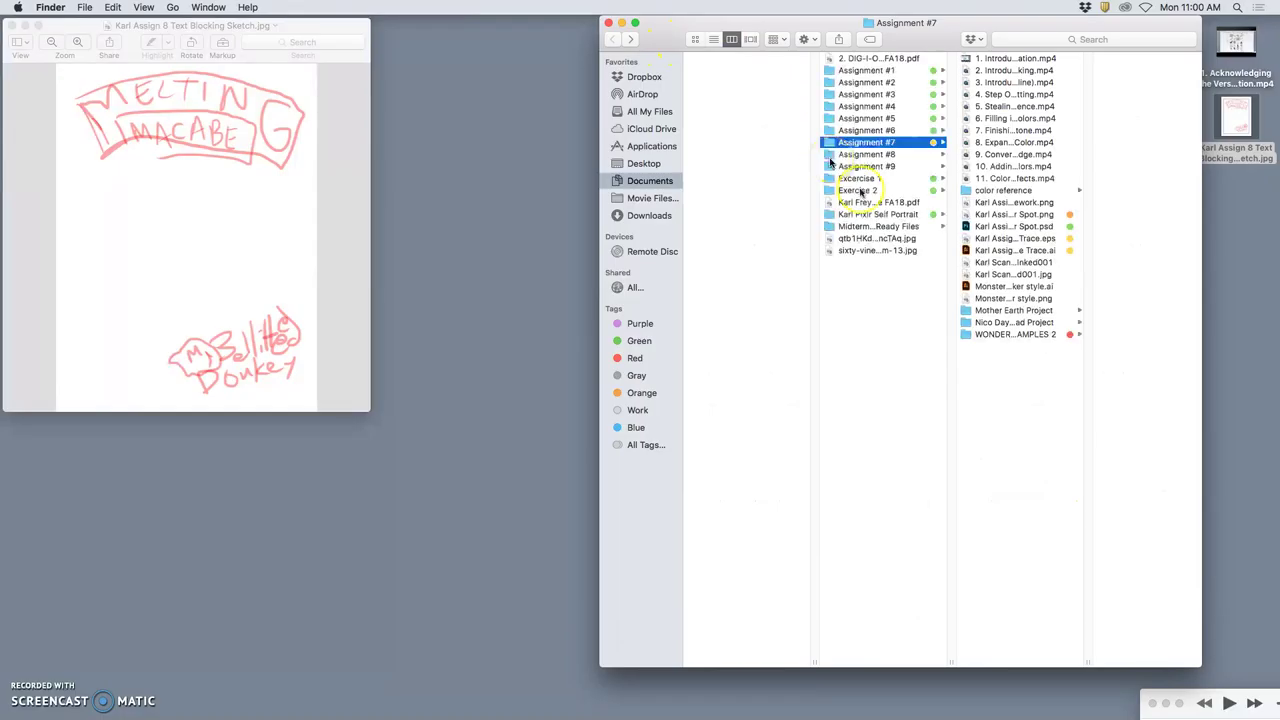
click(838, 155)
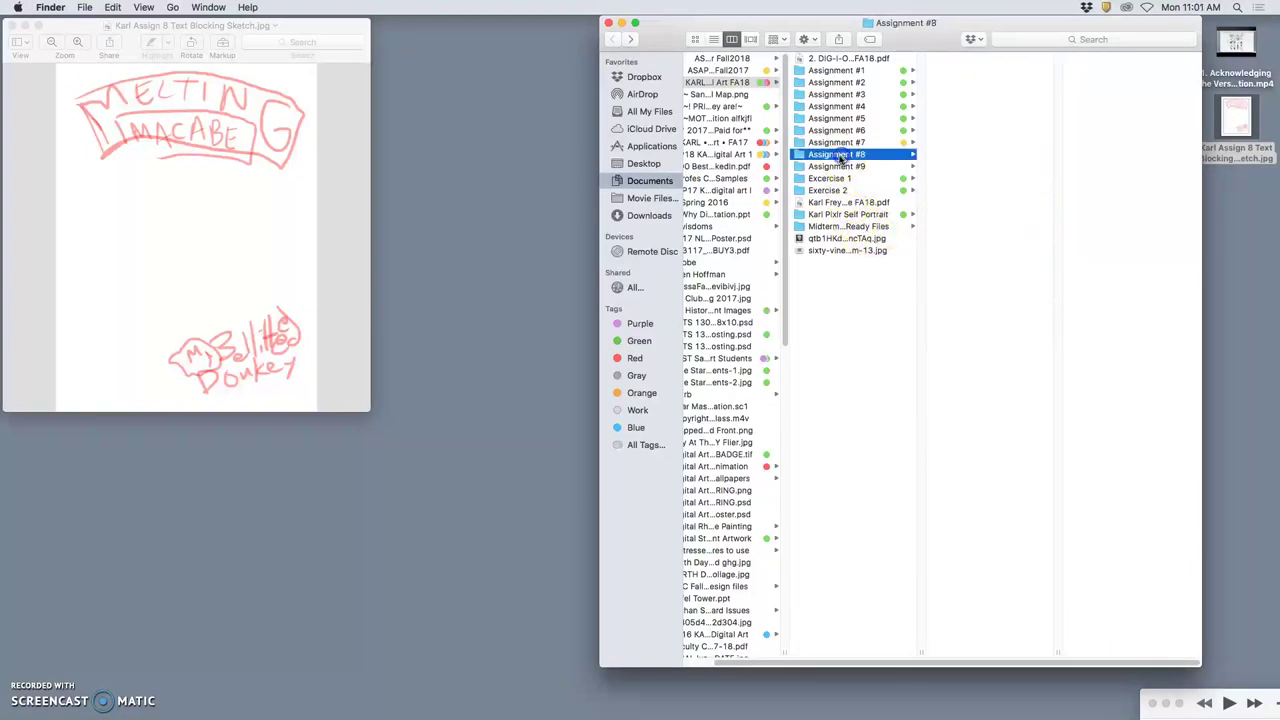
click(695, 39)
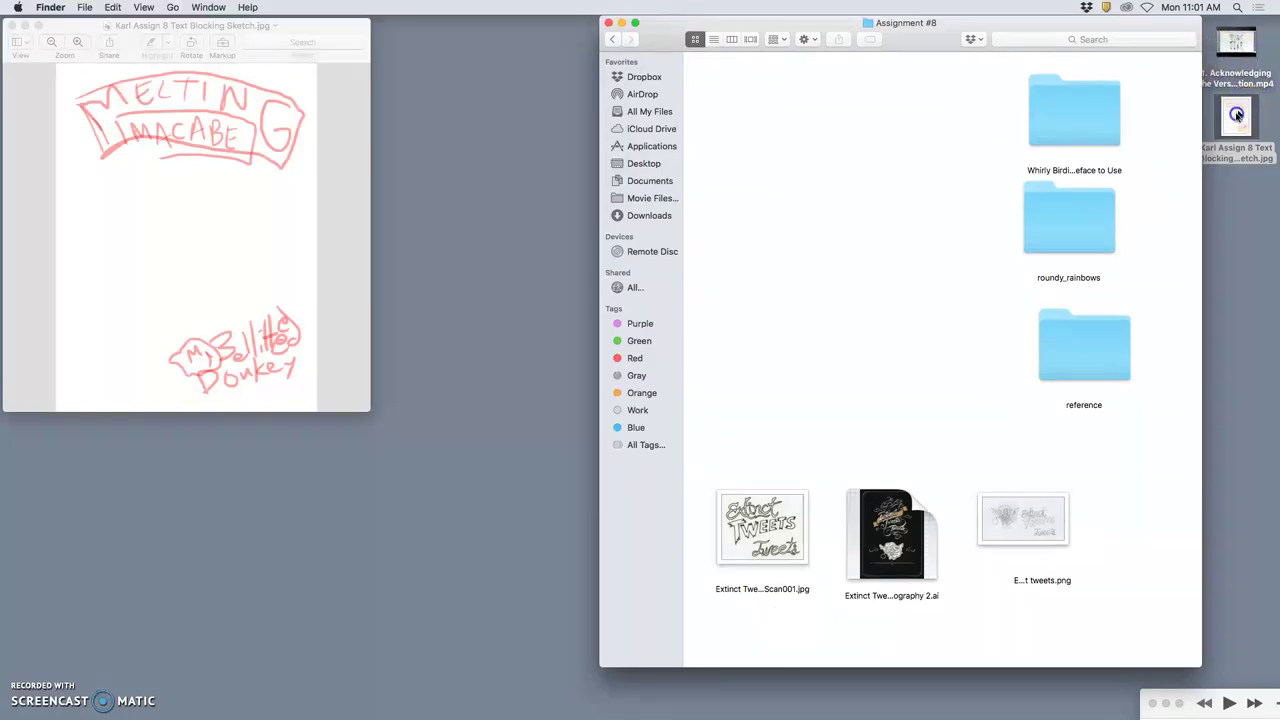
mouse_move(1237, 115)
mouse_down()
mouse_move(866, 160)
mouse_move(748, 108)
mouse_up()
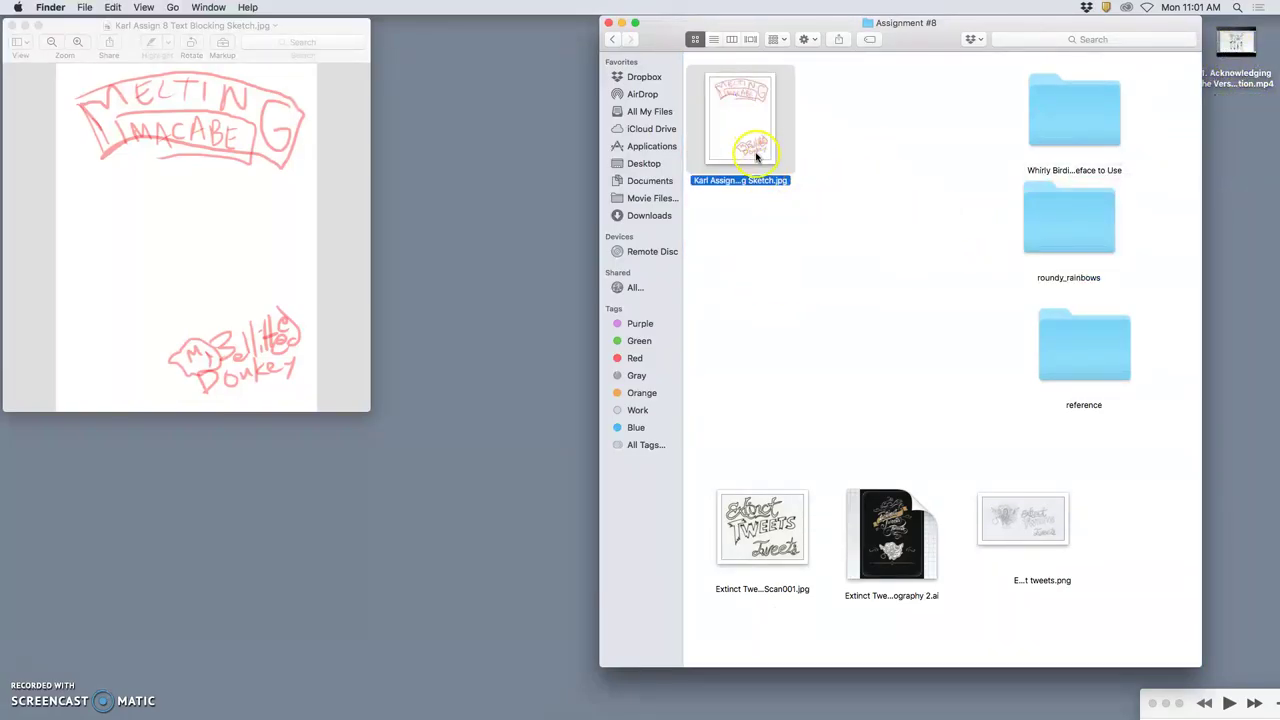
- Open the extinct tweets PNG sketch from the Assignment #8 folder in Preview
click(843, 341)
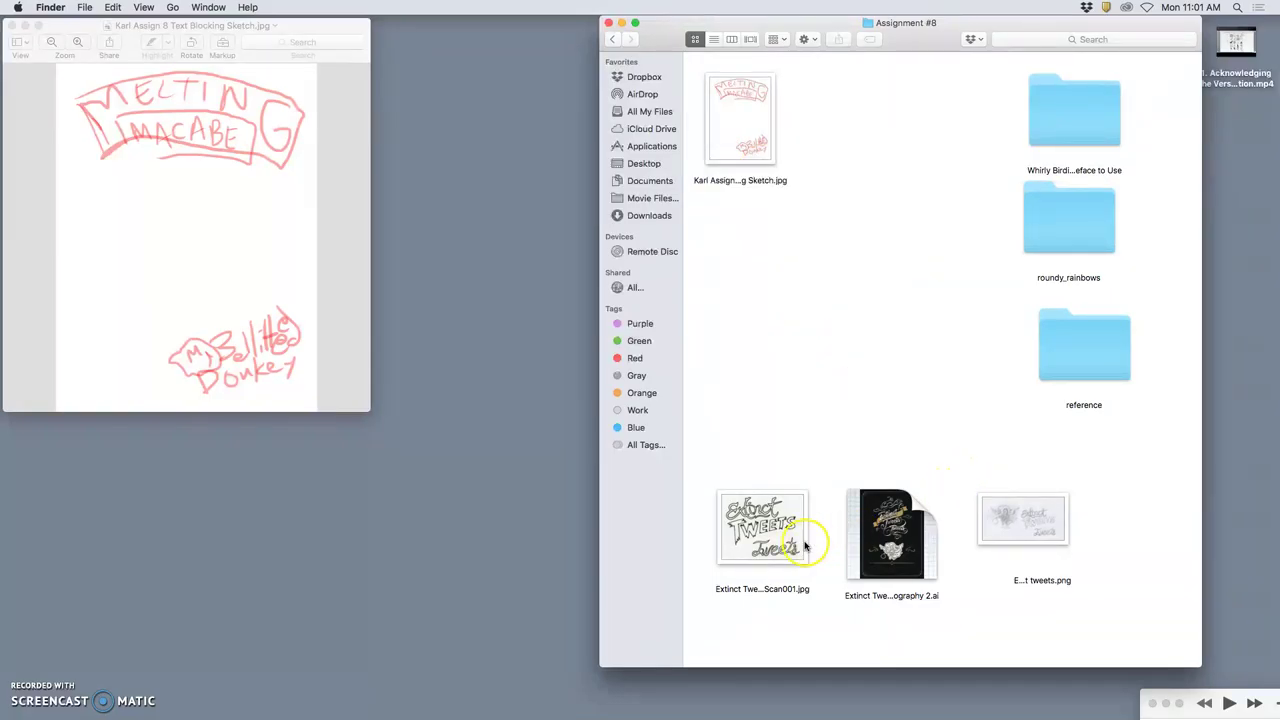
click(1009, 517)
double_click(1009, 517)
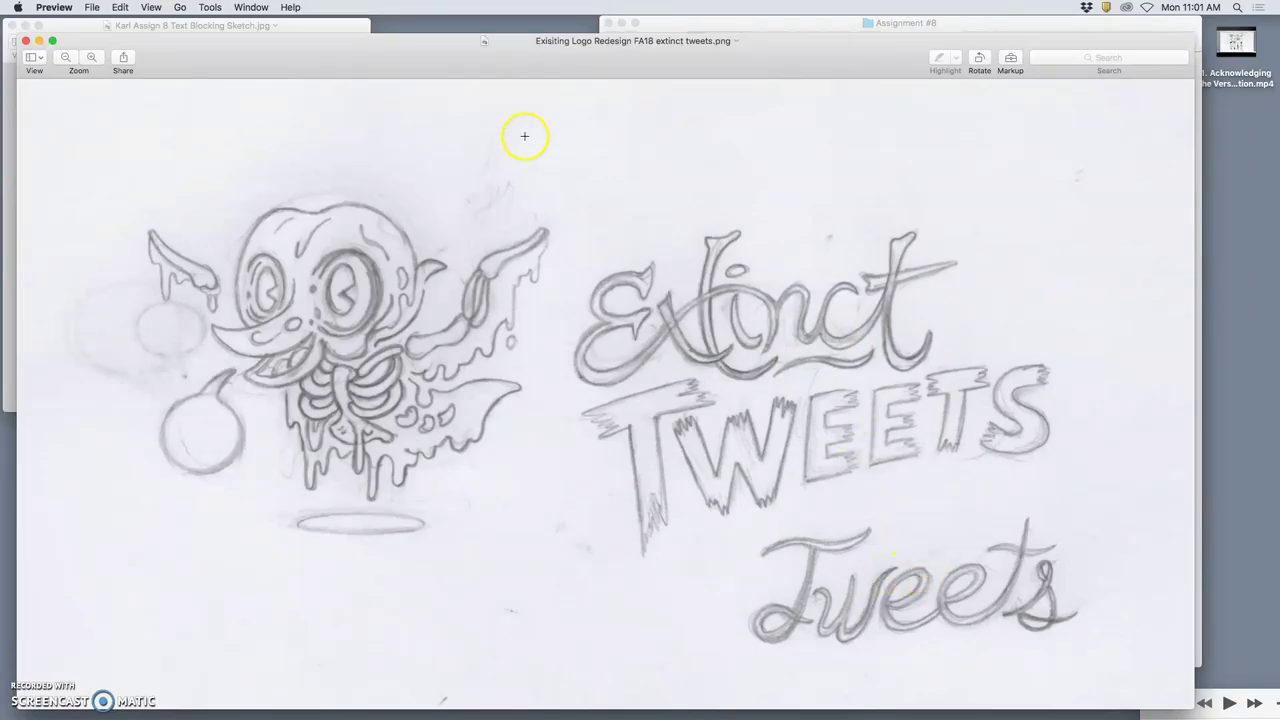
- Close the old logo sketch, view the Extinct Tweets lettering scan, then list apps for the typography file
click(25, 40)
click(791, 289)
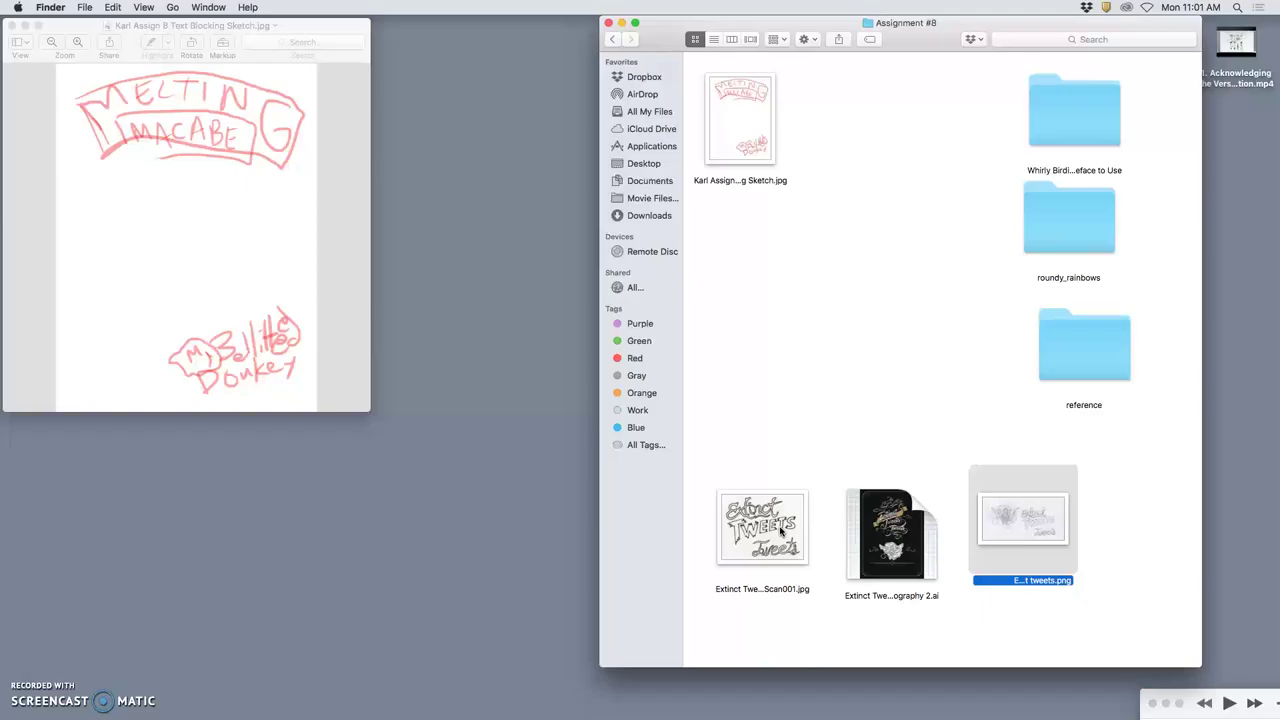
double_click(781, 531)
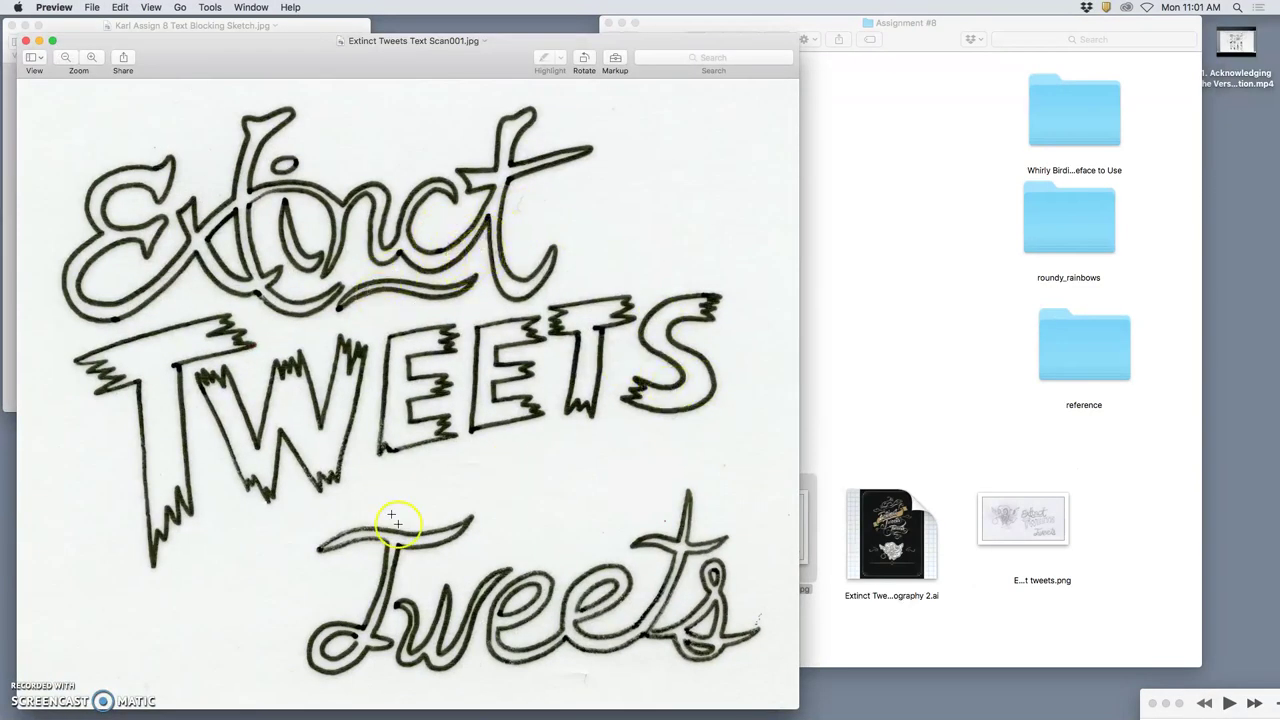
click(26, 41)
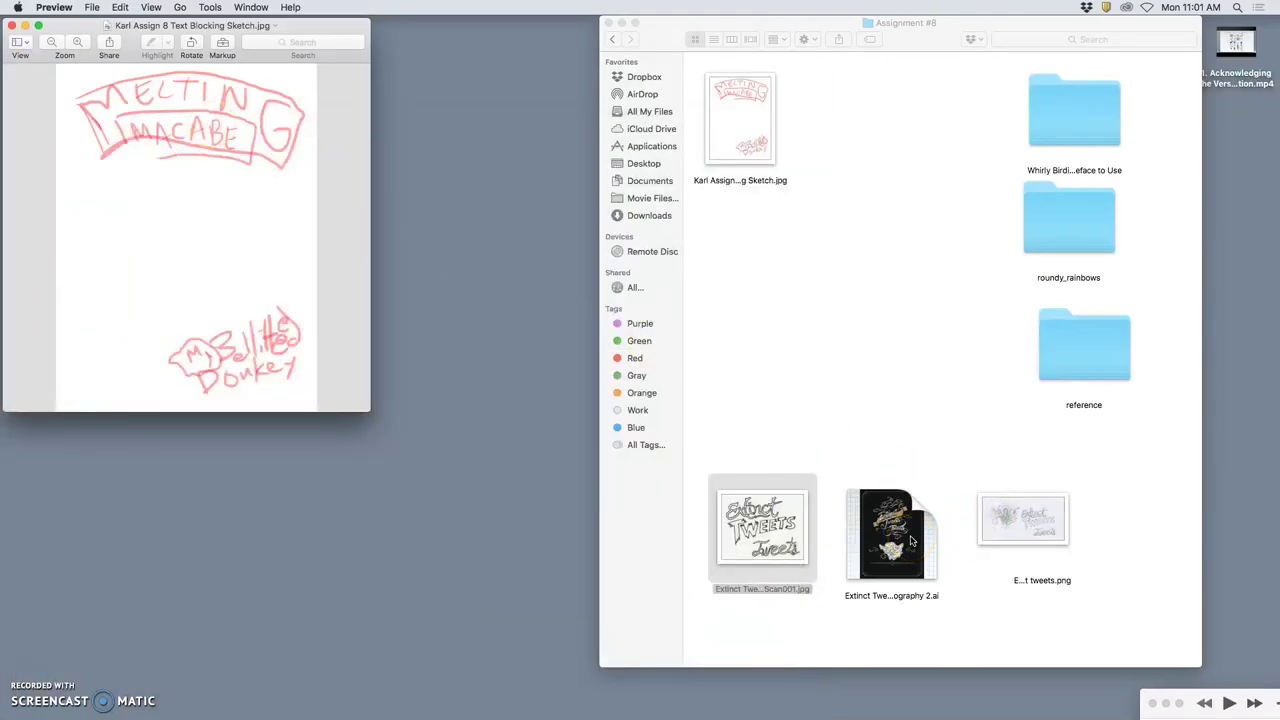
right_click(911, 541)
- Open Extinct Tweets Typography 2.ai in Adobe Illustrator CC
mouse_move(949, 418)
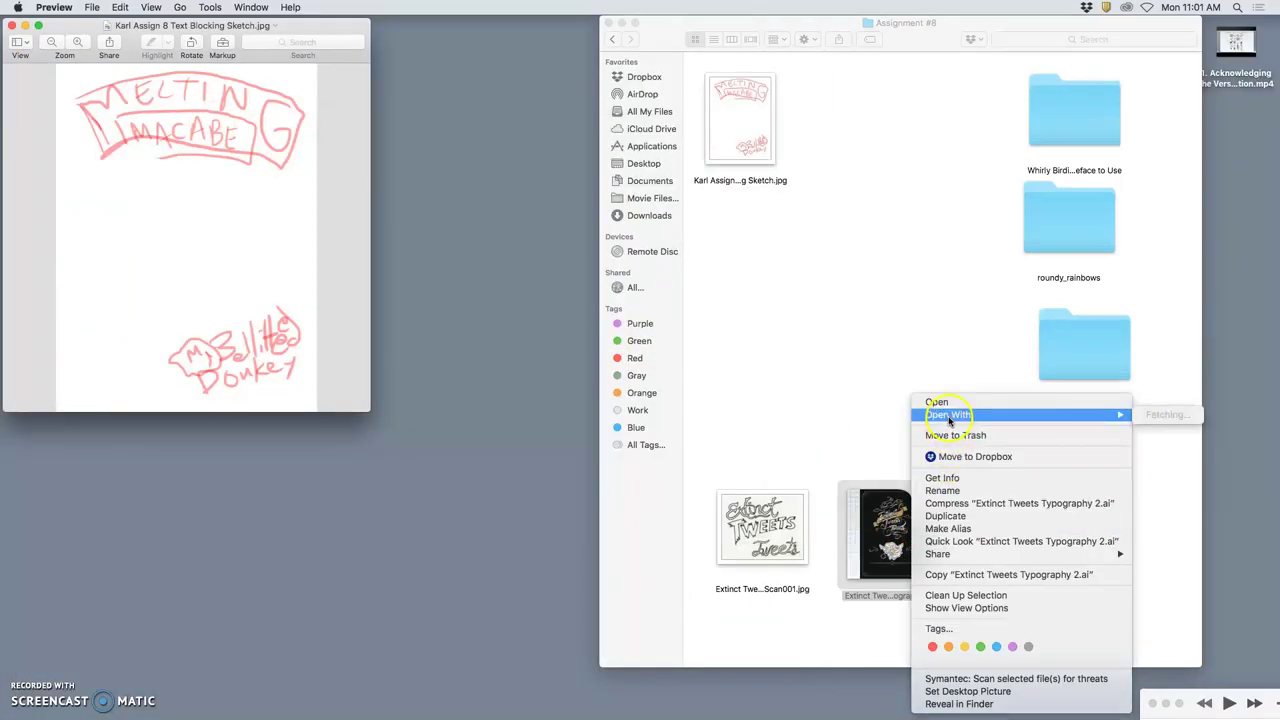
click(874, 360)
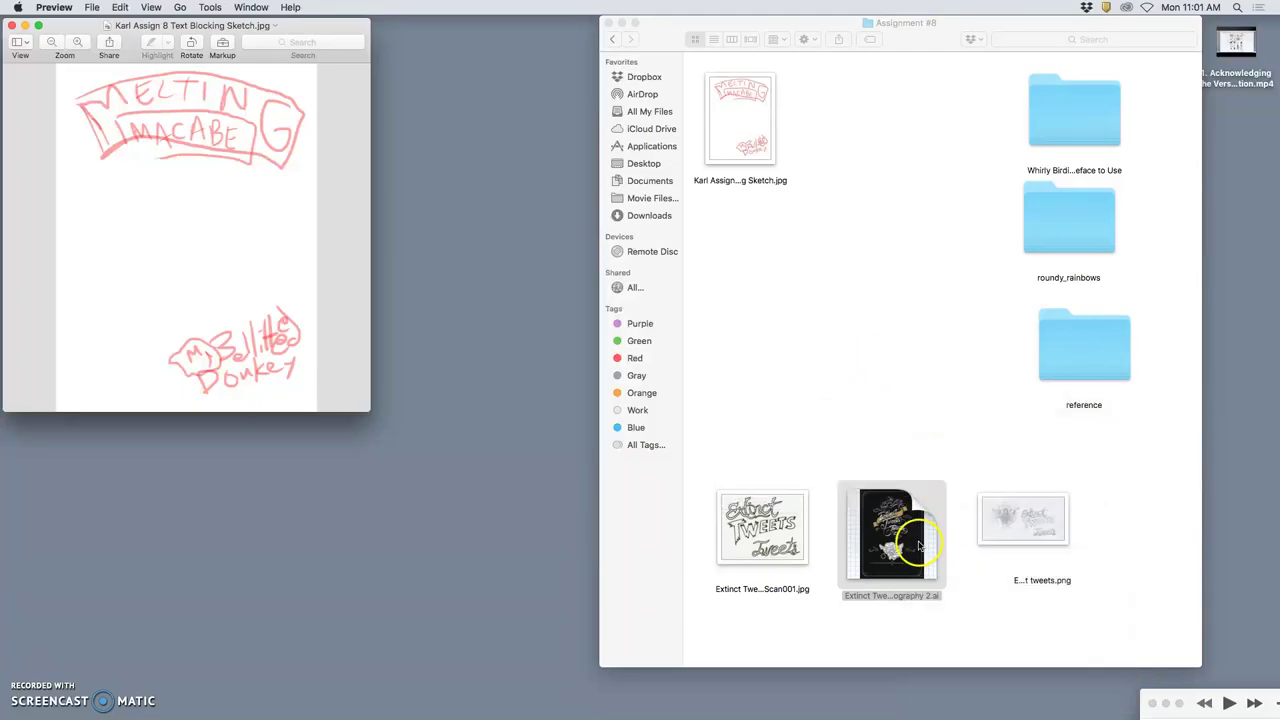
click(919, 545)
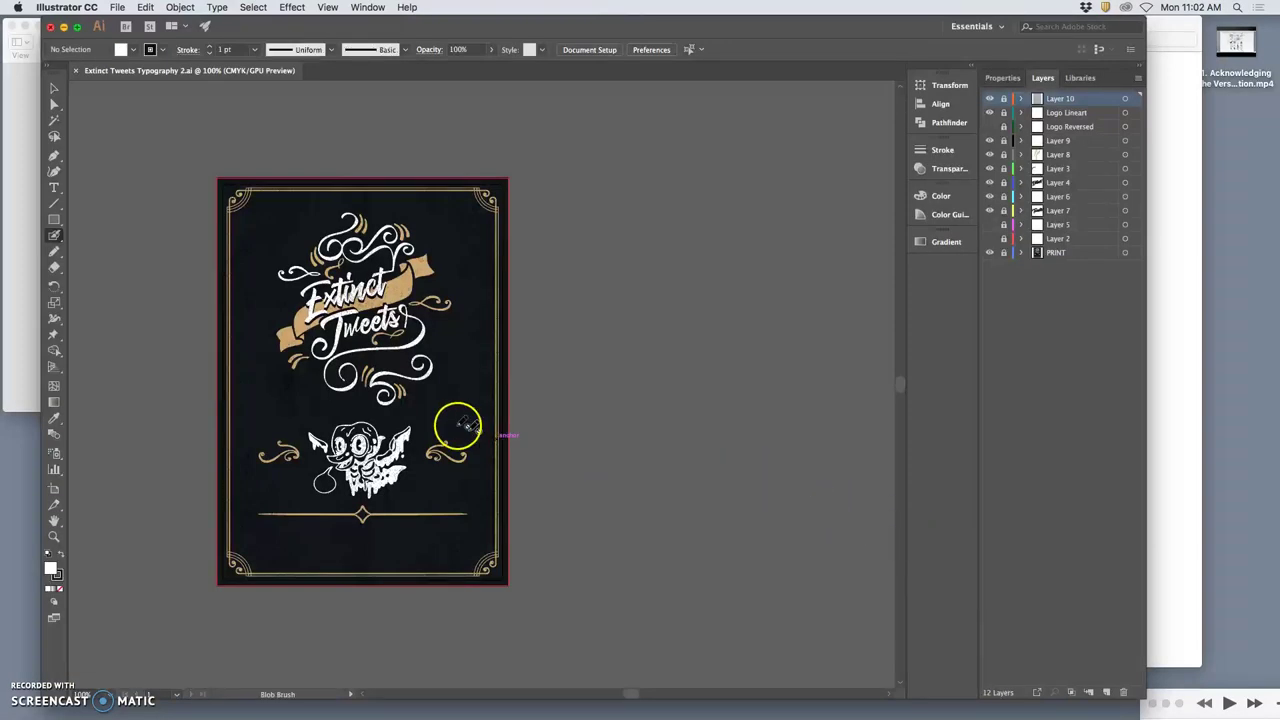
- Scroll to view the whole Extinct Tweets artwork, then bring the Assignment #8 folder forward
scroll(408, 407, up, 6)
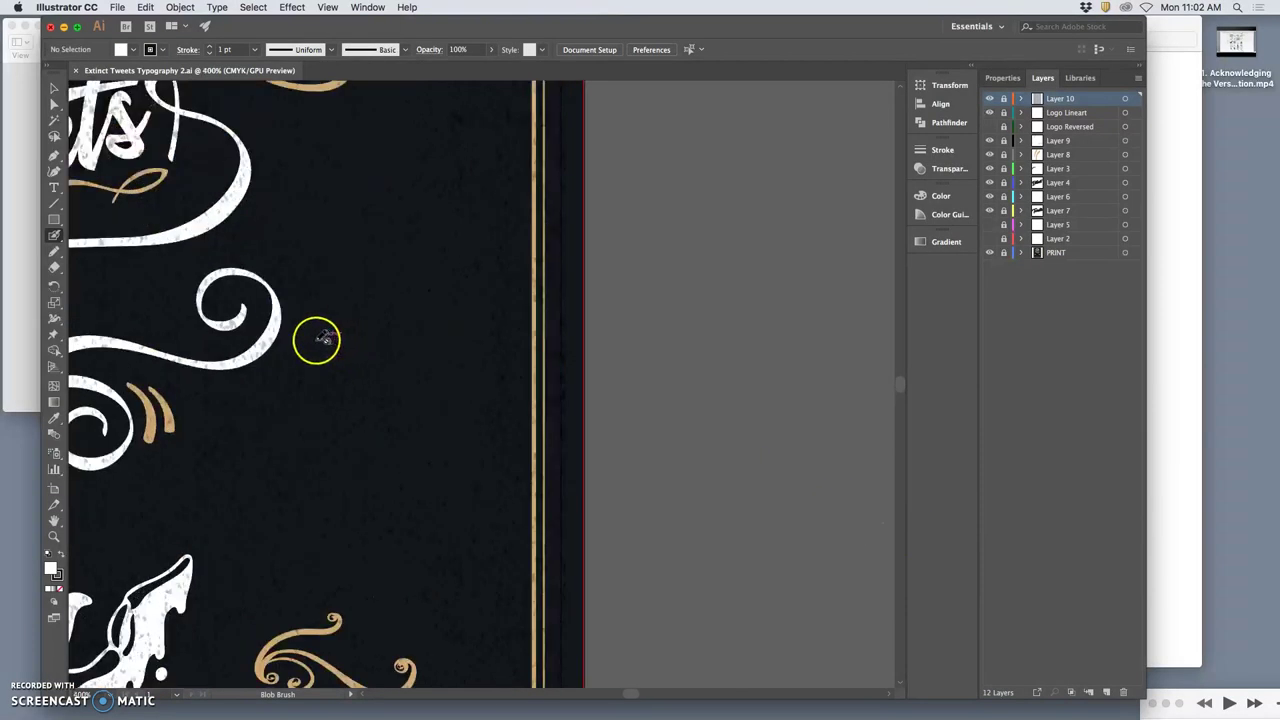
scroll(315, 341, up, 5)
scroll(315, 341, left, 5)
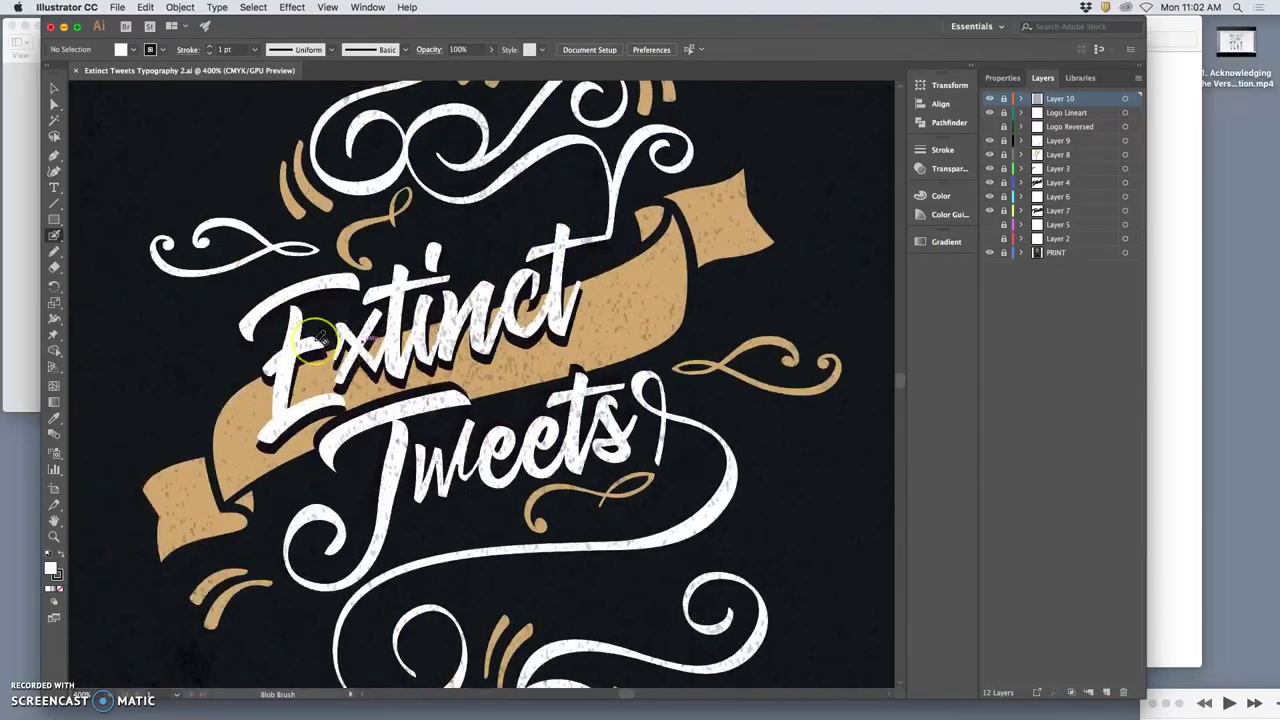
scroll(330, 345, up, 1)
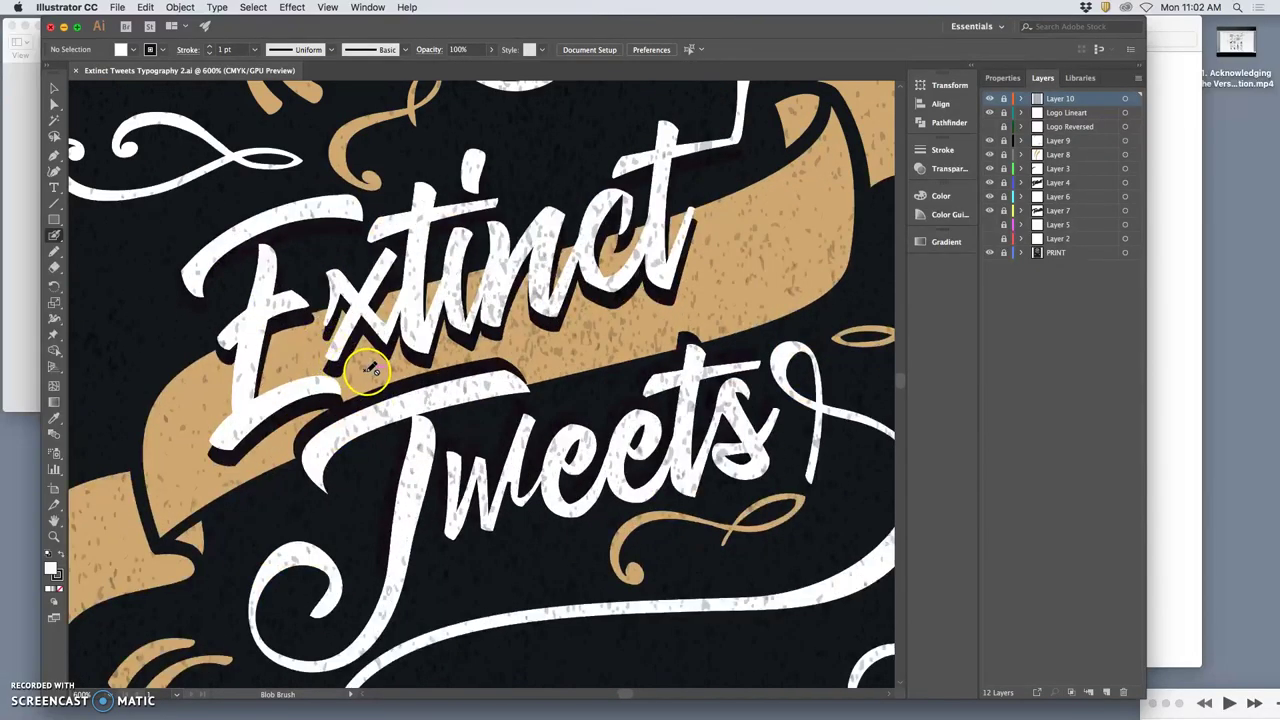
scroll(370, 370, down, 3)
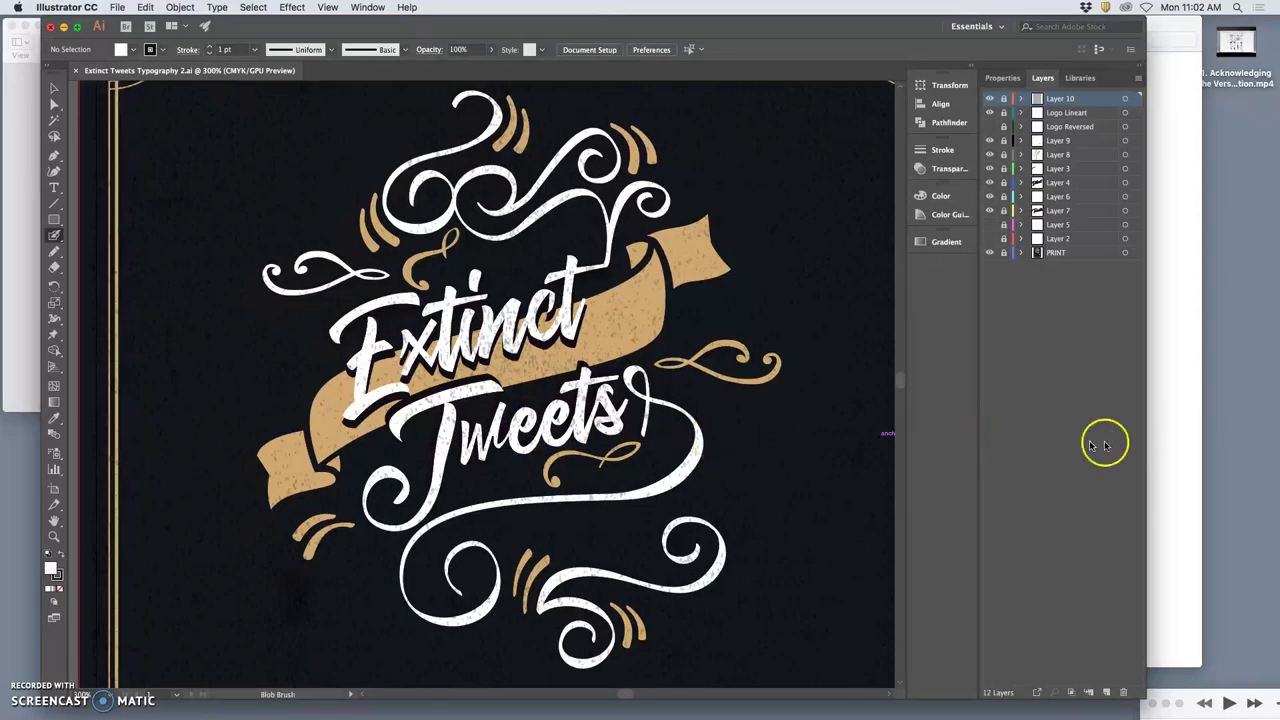
click(1198, 385)
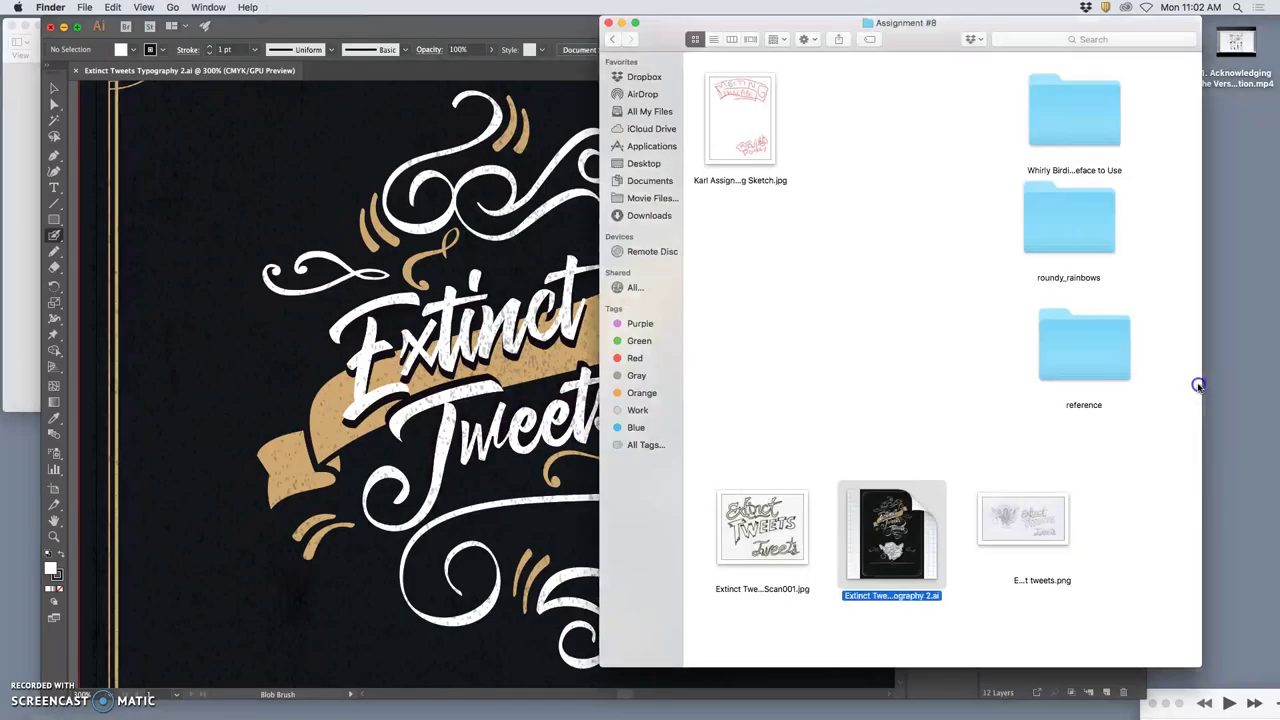
- Open Scan001.jpg in Preview on the right half of the screen, then return to Illustrator
double_click(790, 530)
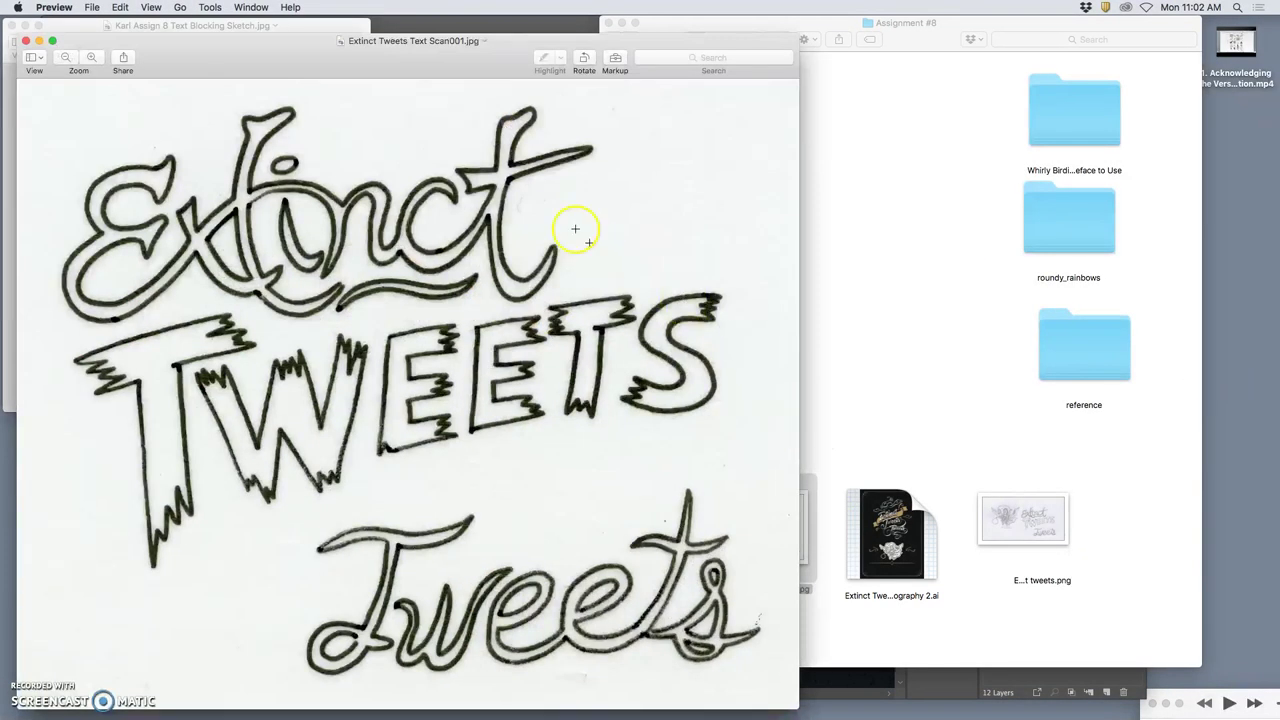
drag(530, 40, 1107, 22)
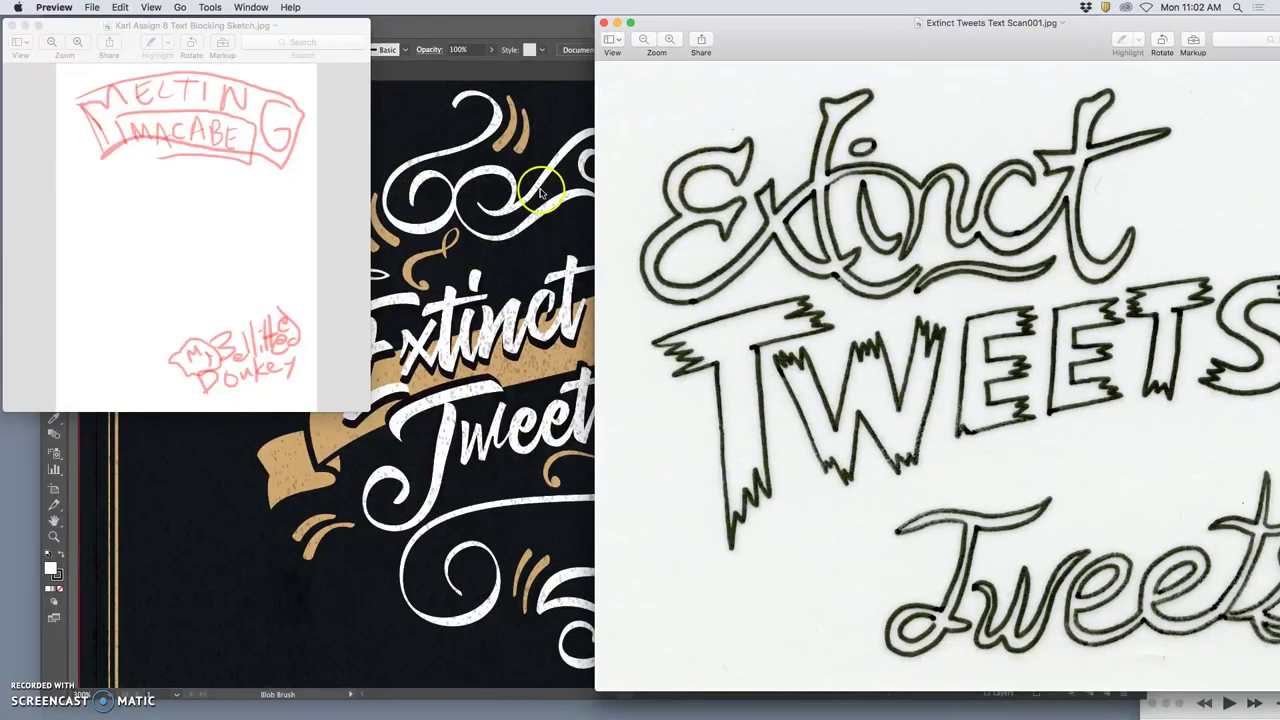
click(545, 140)
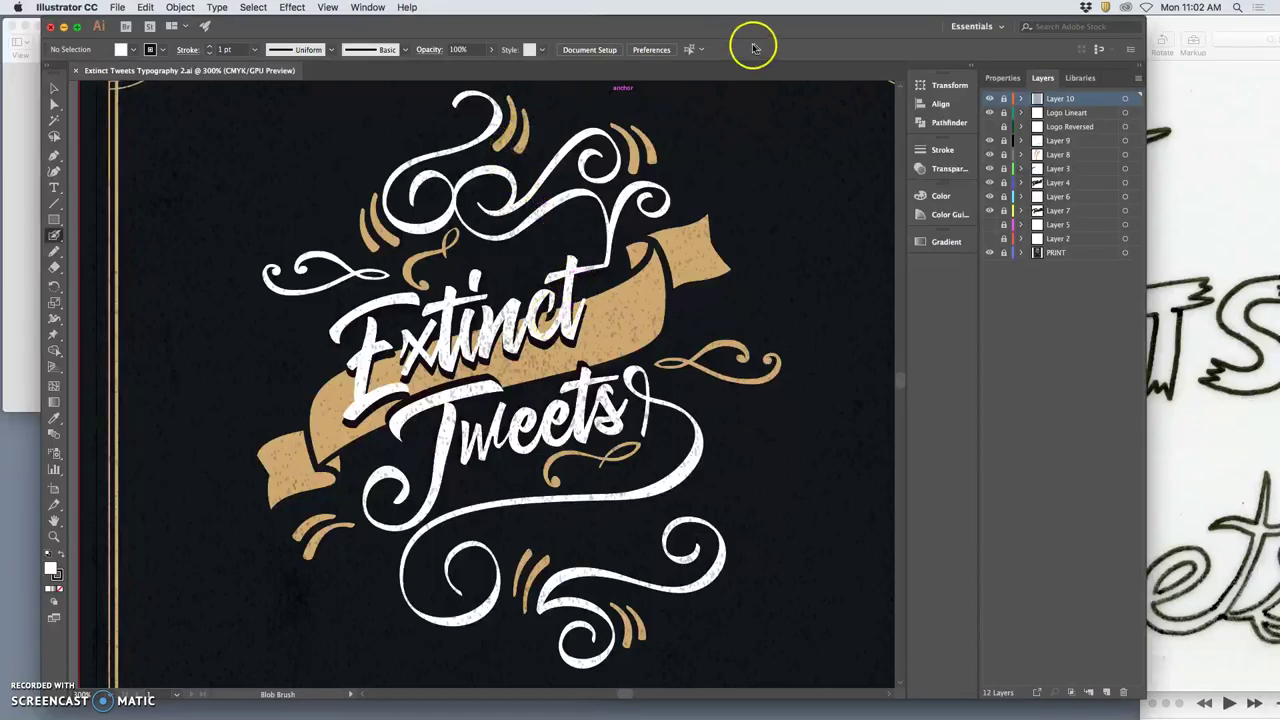
- Shift the Illustrator window slightly left and bring the scanned sketch in front for comparison
drag(737, 29, 727, 29)
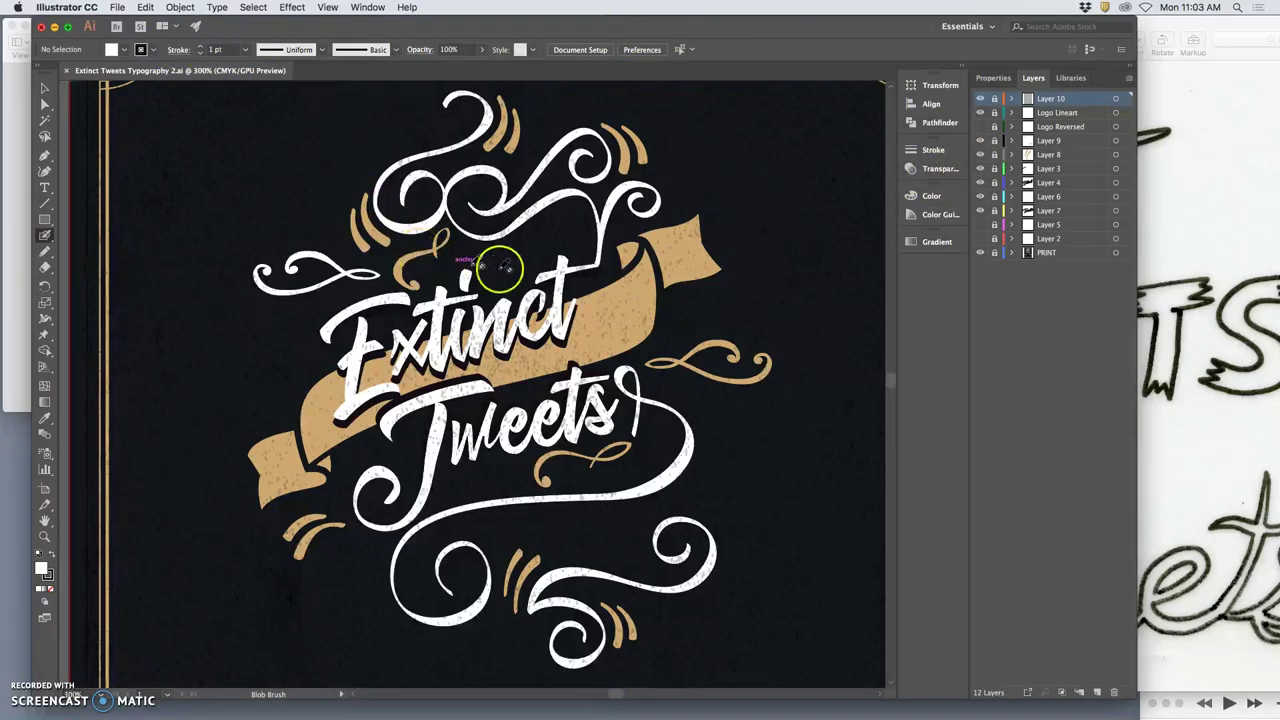
click(1163, 206)
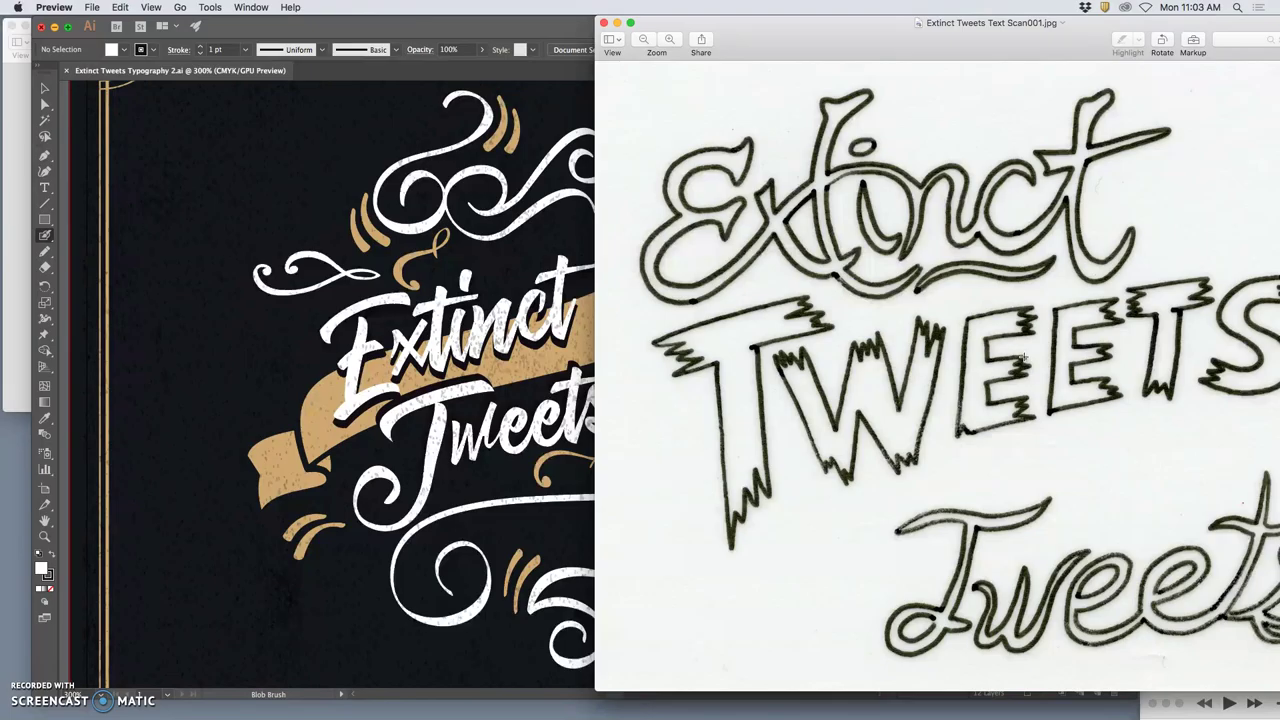
- Close the scanned sketch, minimize Illustrator, and open Illustrator's Dock menu to quit it
click(604, 22)
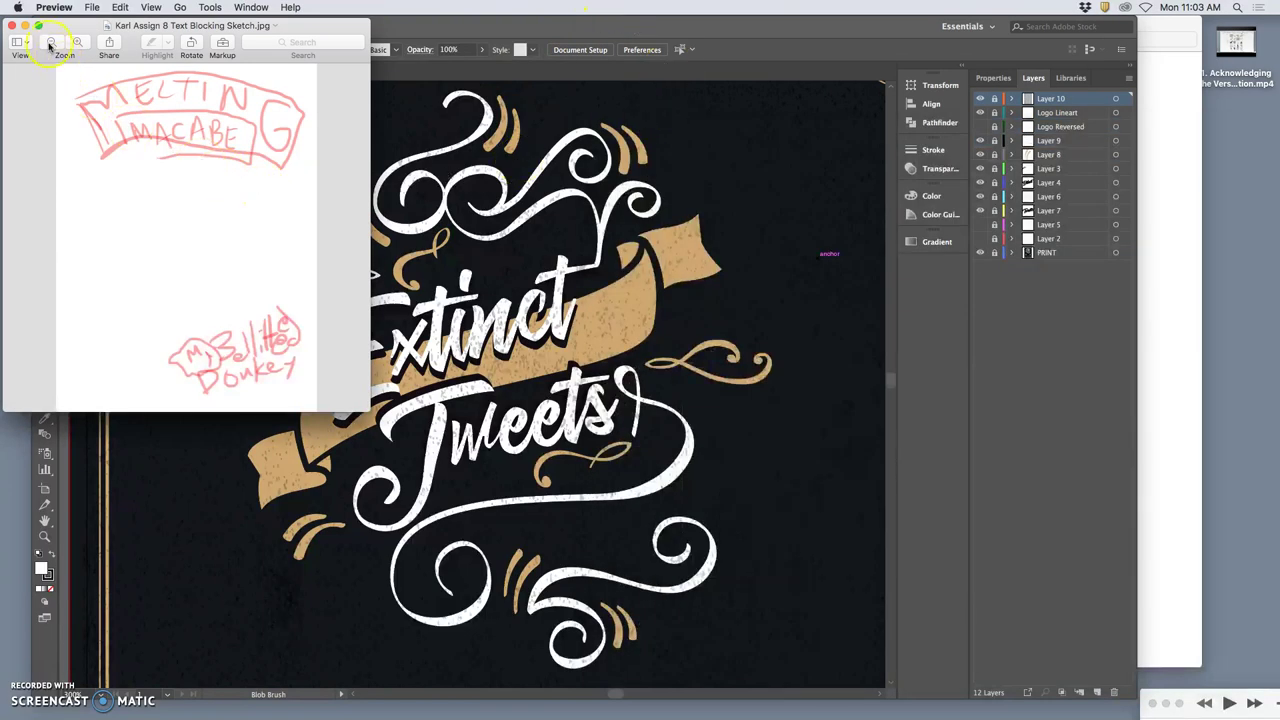
click(12, 28)
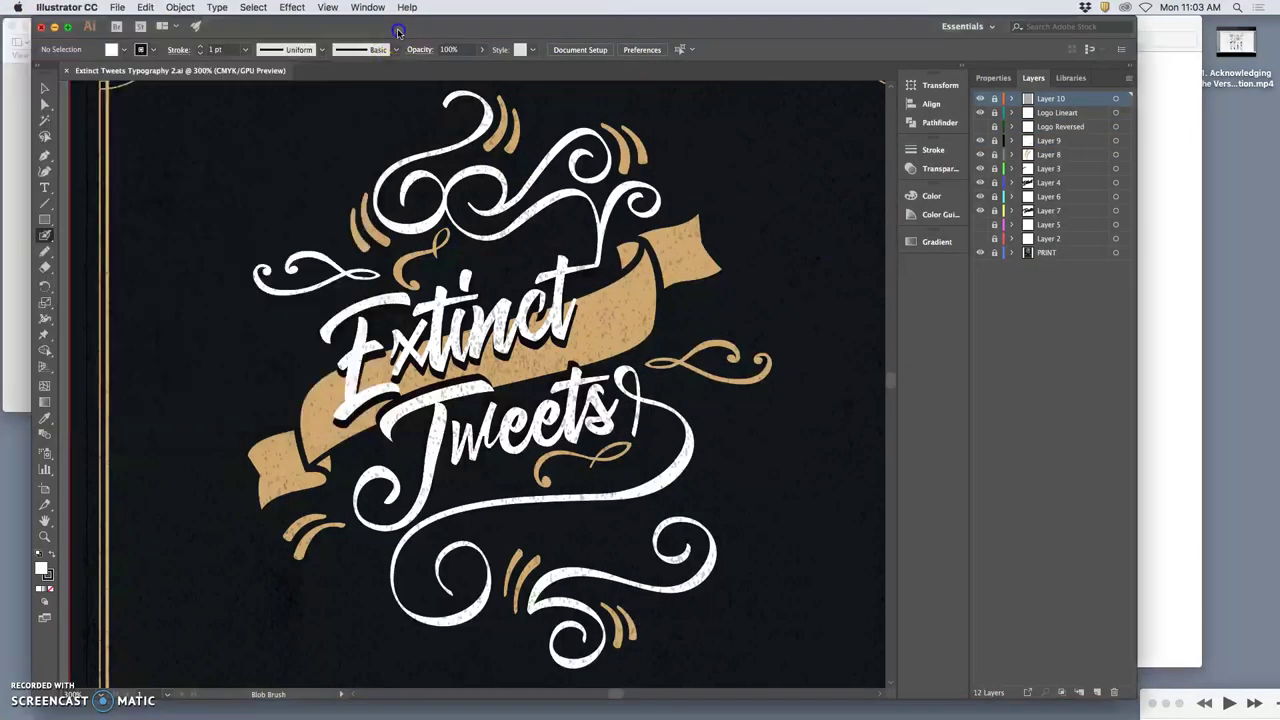
click(55, 28)
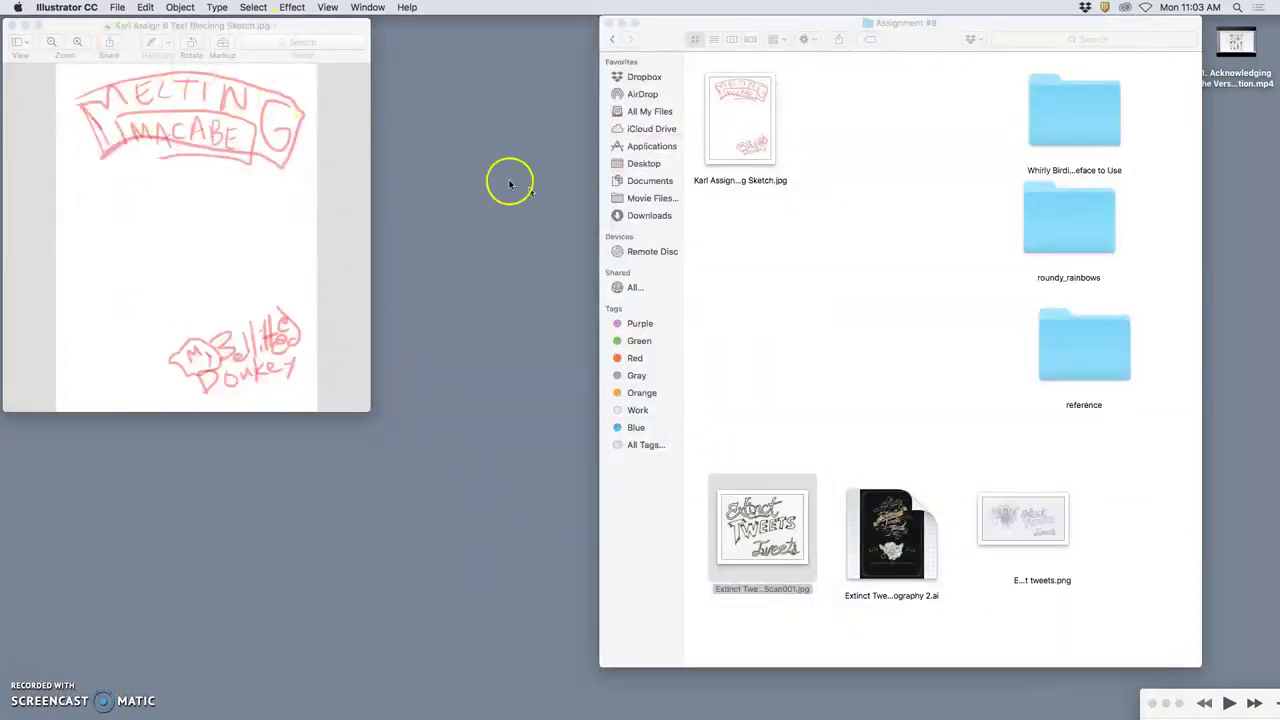
right_click(880, 515)
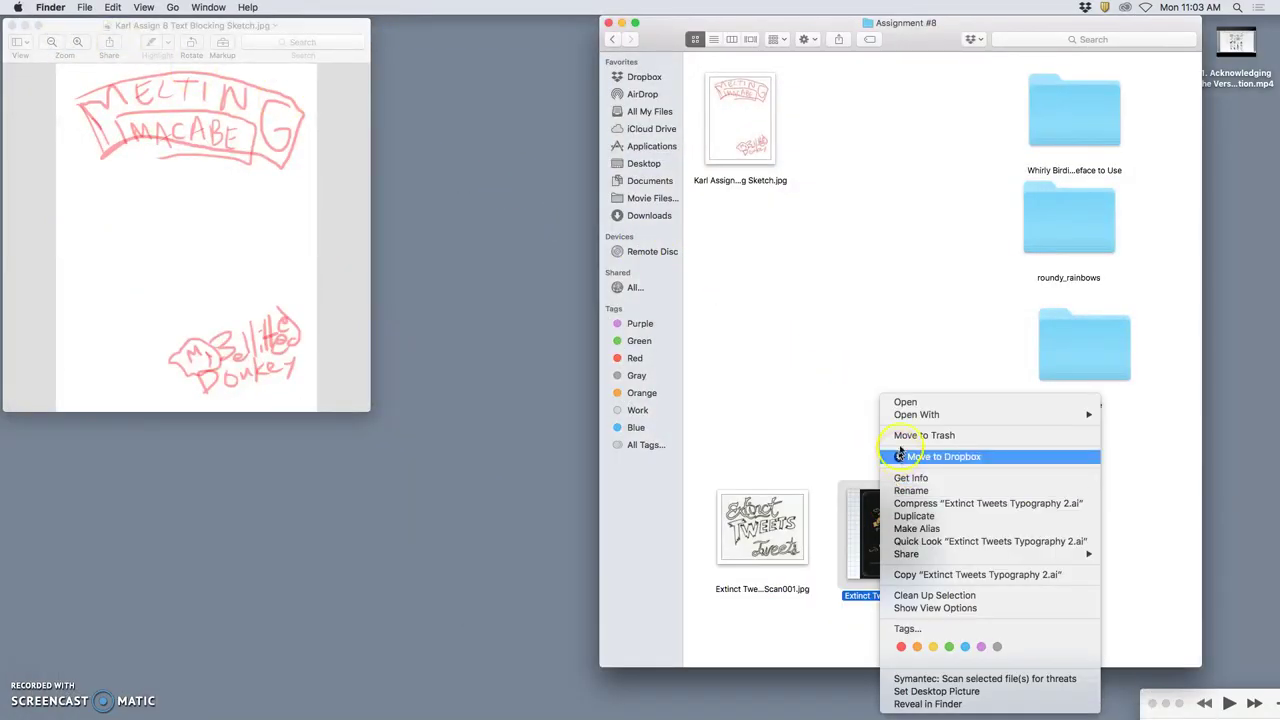
key(Escape)
mouse_move(852, 712)
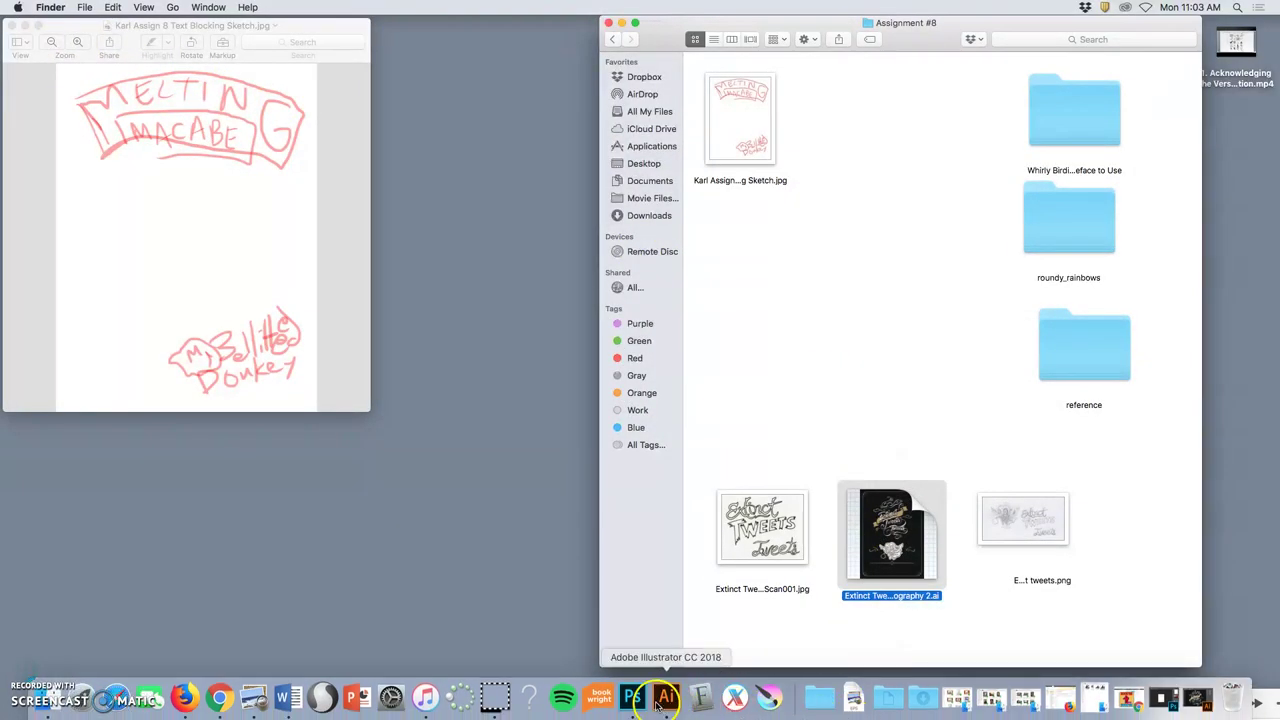
right_click(667, 697)
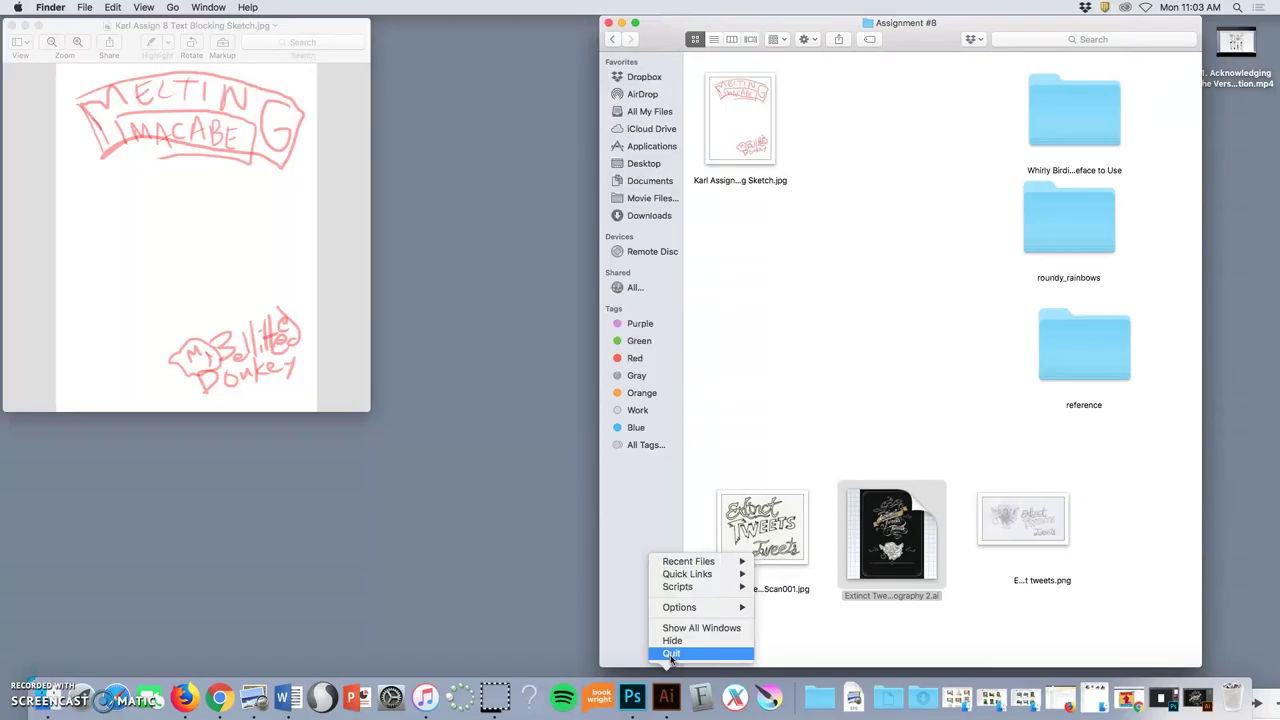
- Quit Illustrator, then search Google for 'my little pony dafont' in a new Chrome tab
click(671, 655)
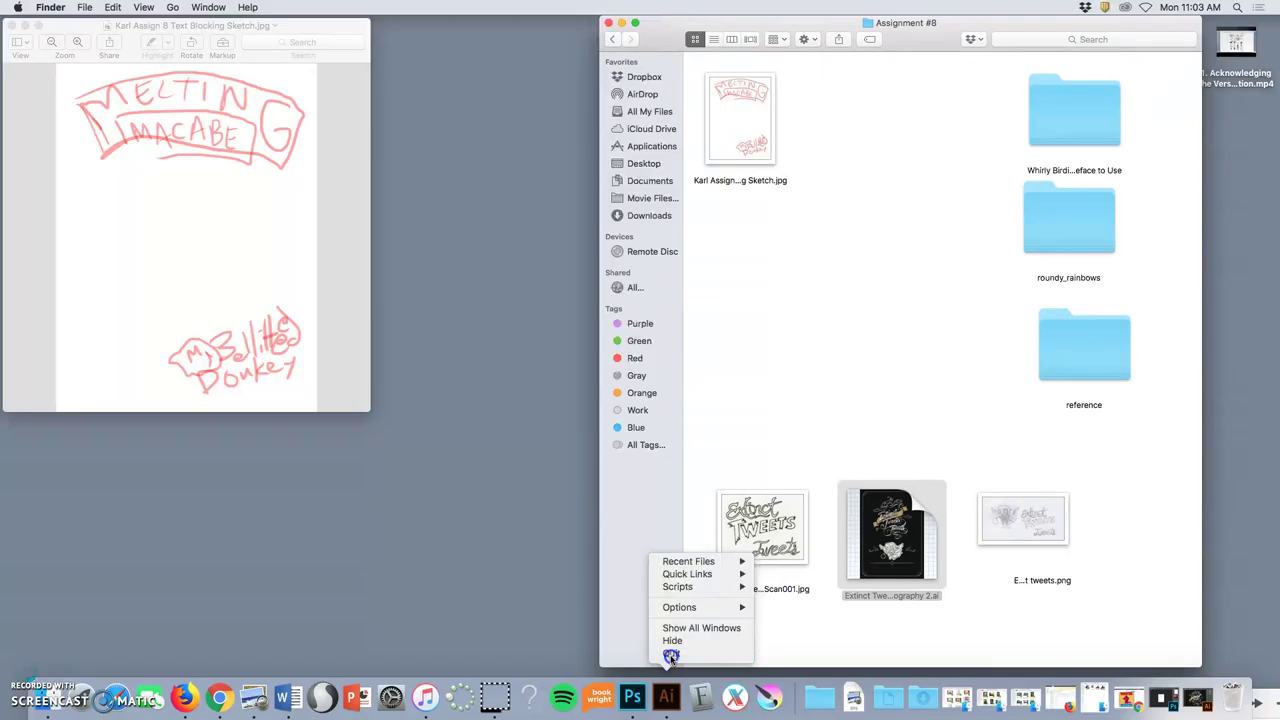
click(220, 702)
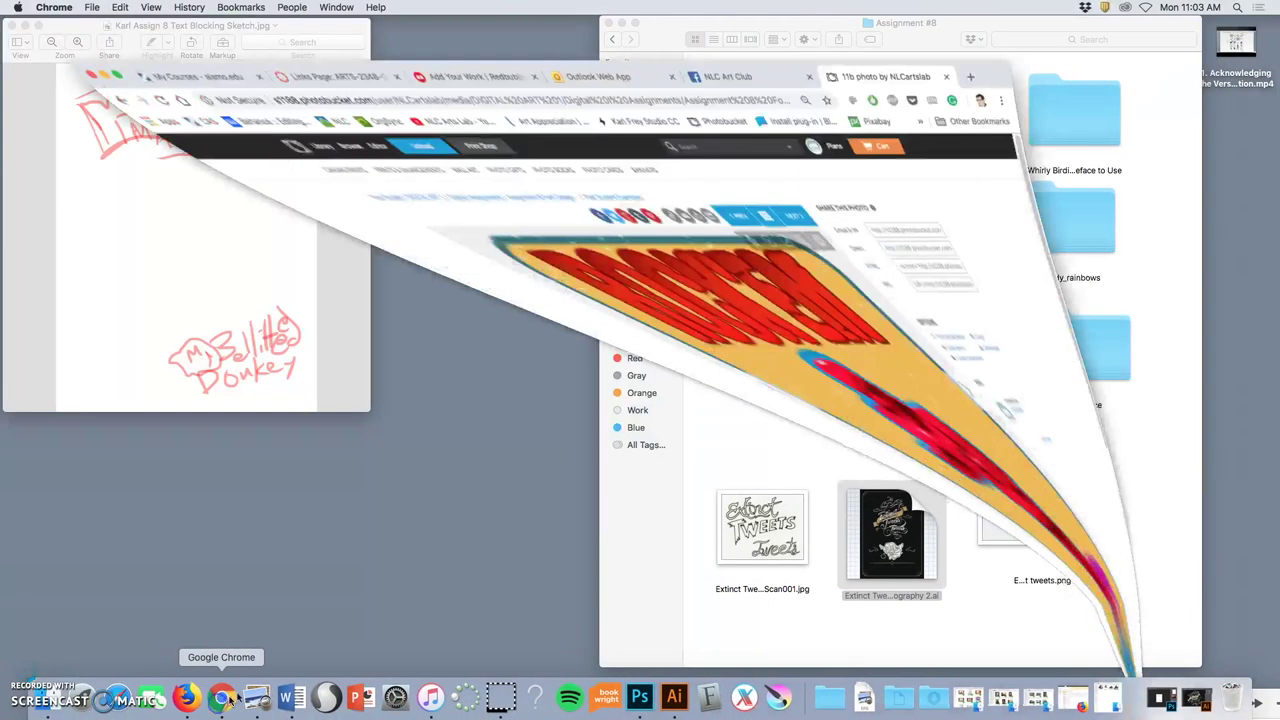
click(962, 31)
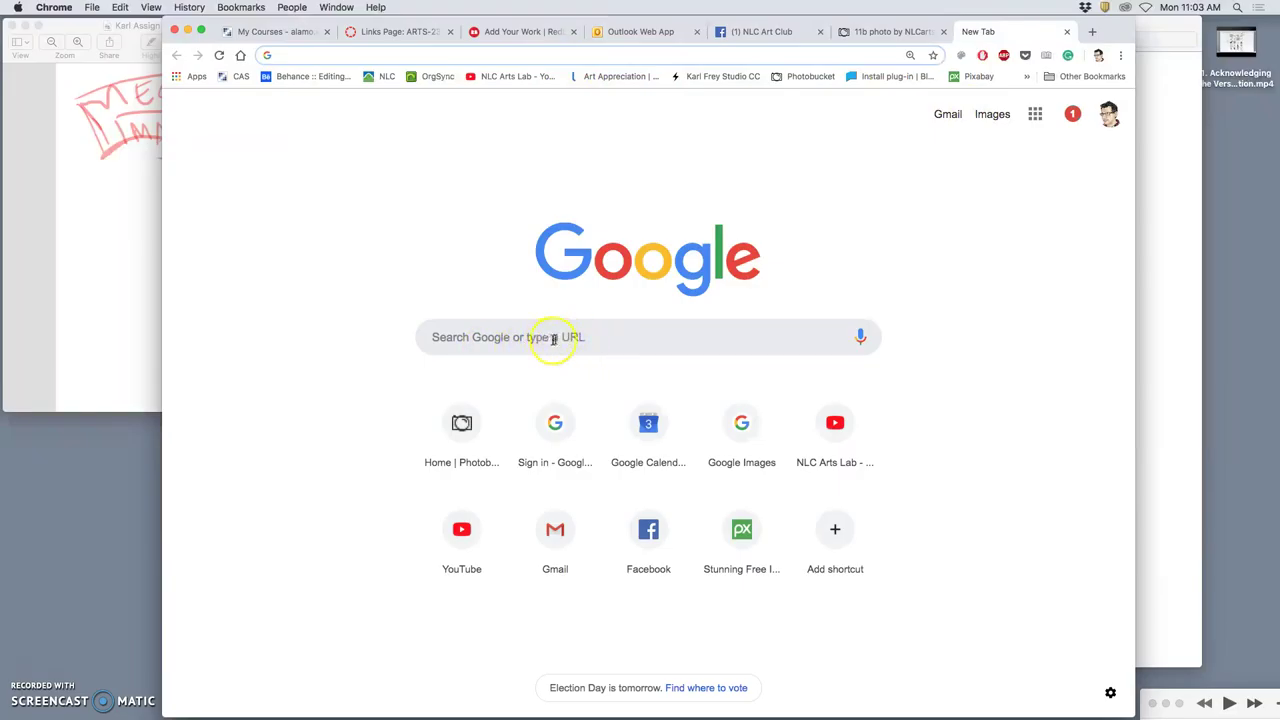
click(553, 338)
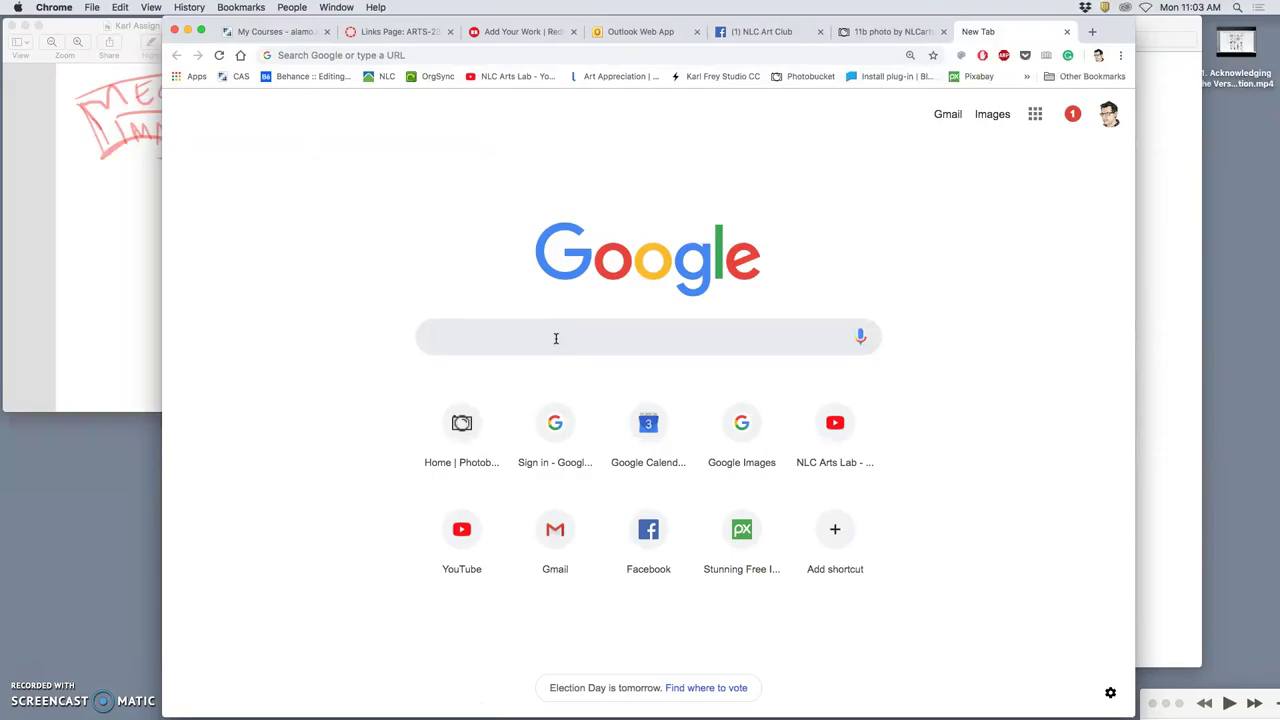
text(my)
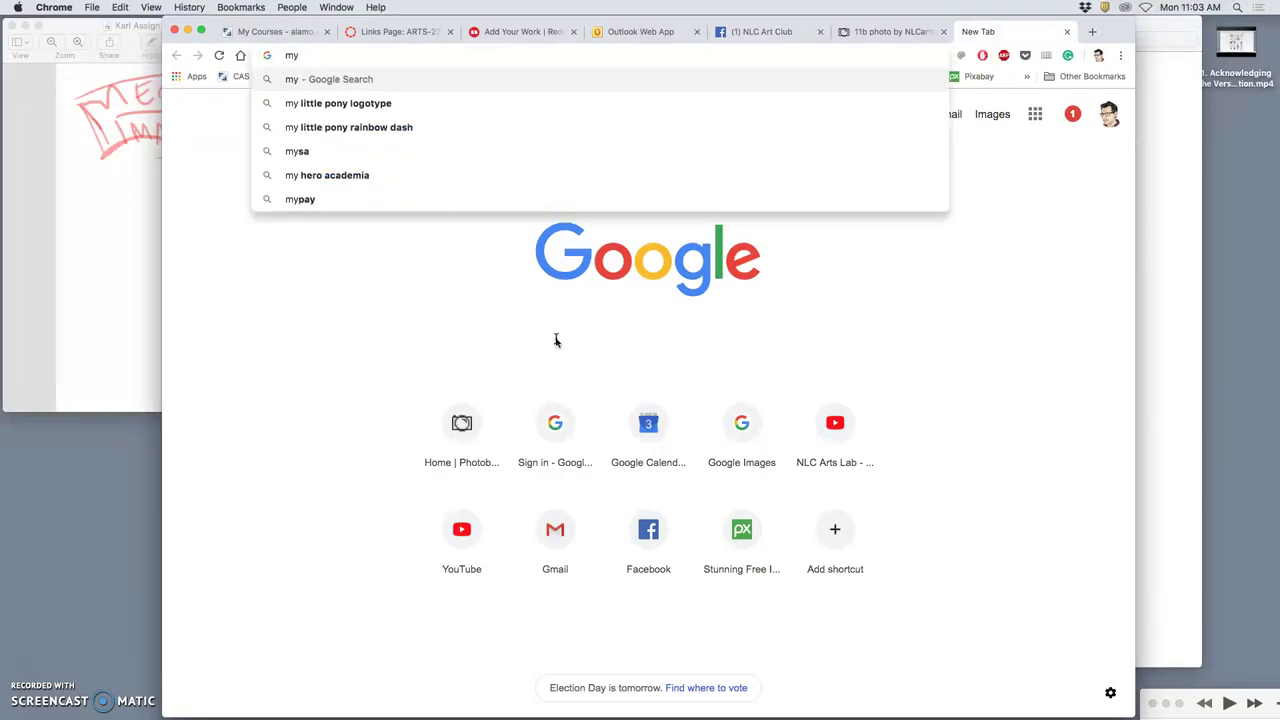
text( littl)
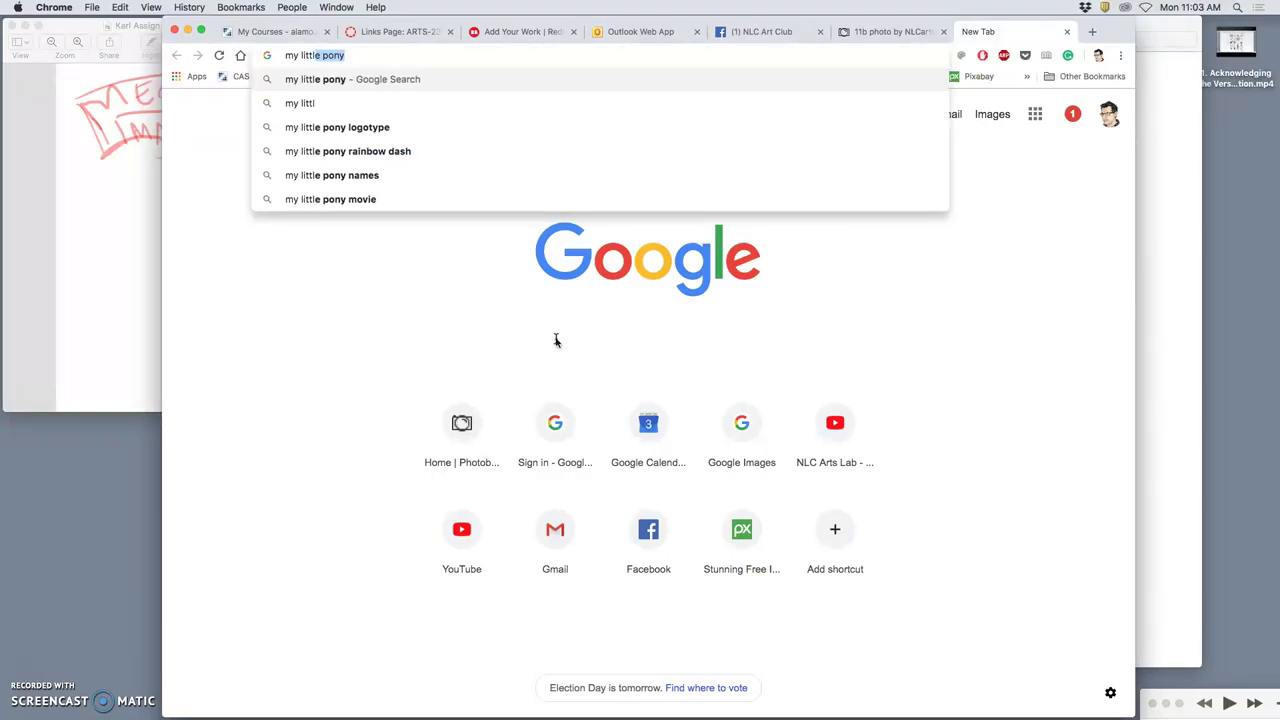
text(e pony )
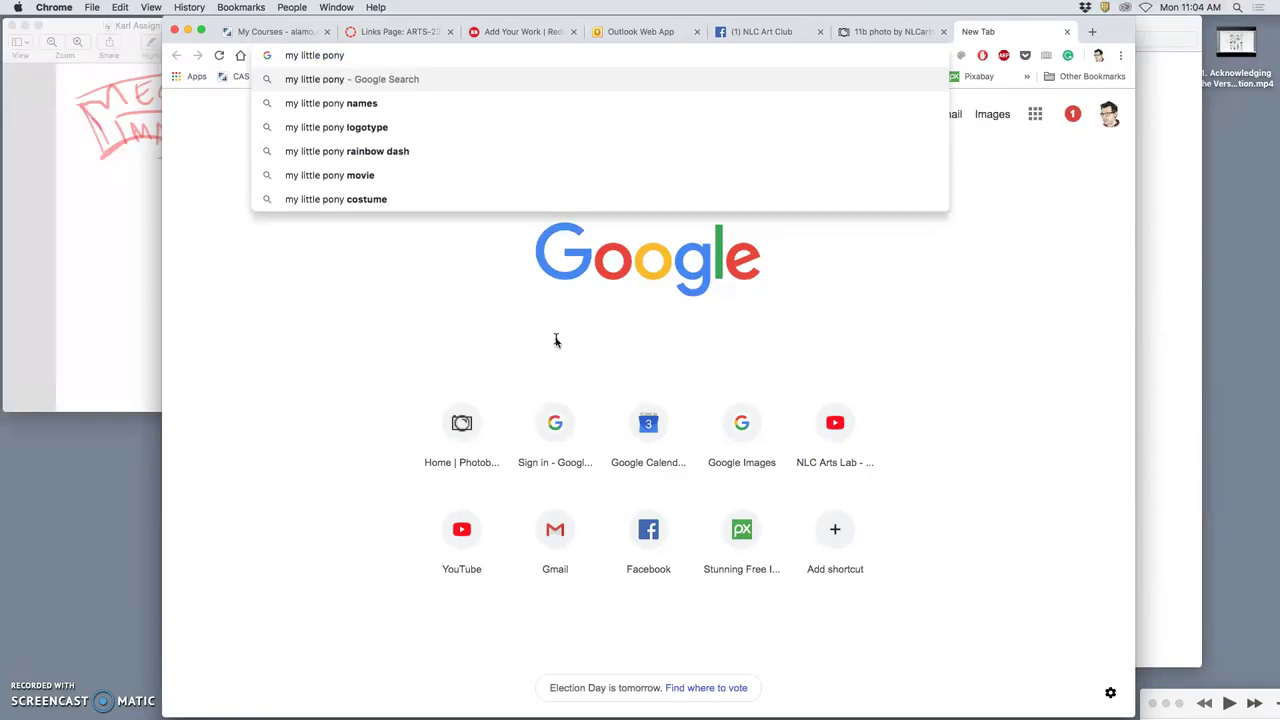
text(dafont)
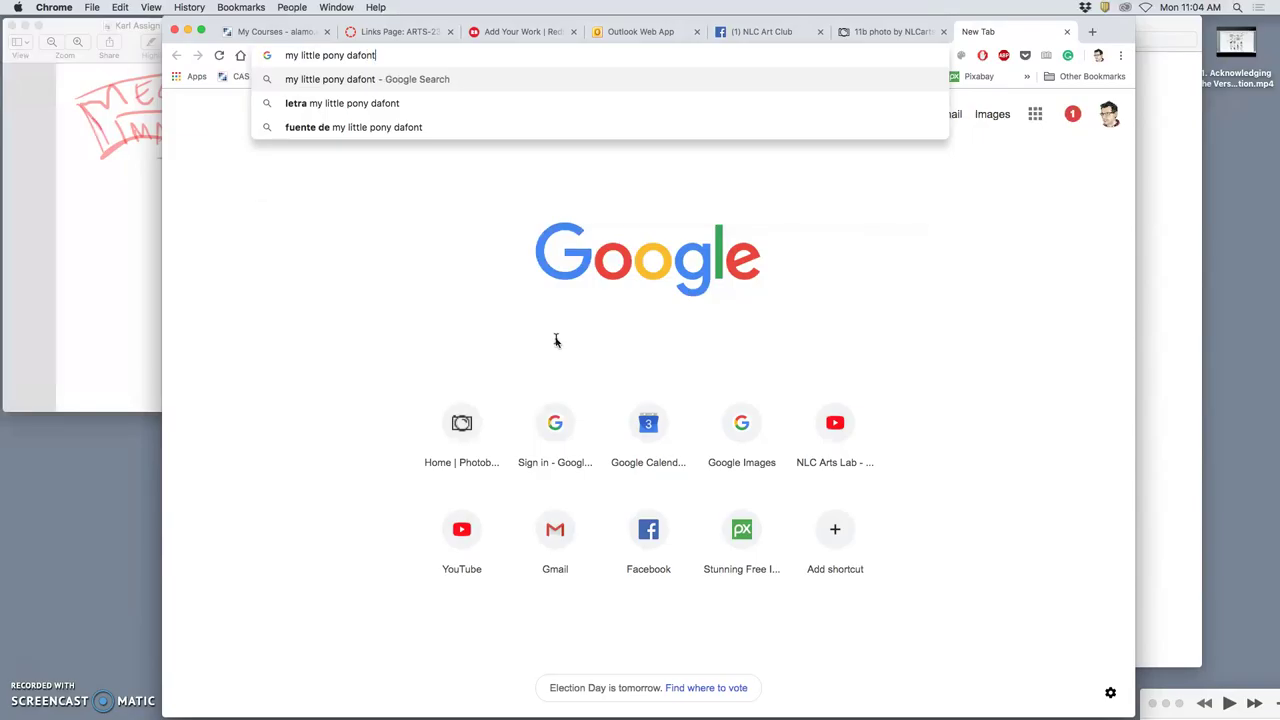
key(Return)
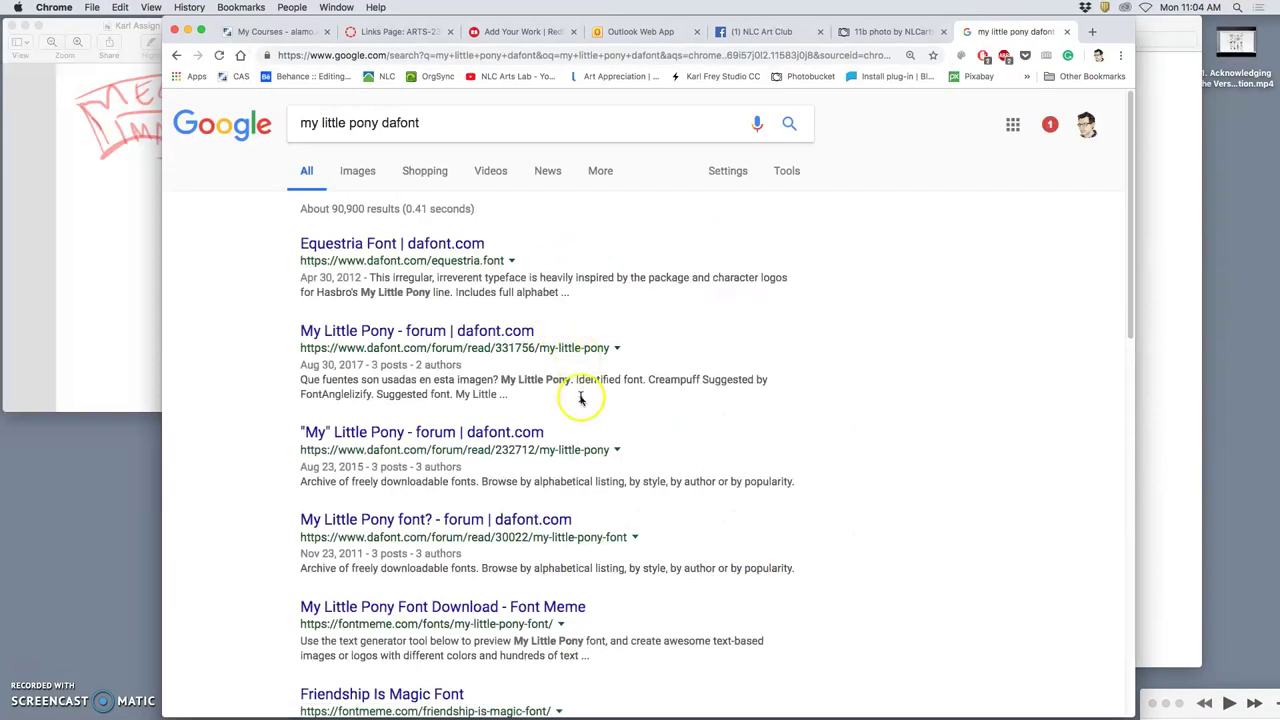
- Open the Equestria font result and three My Little Pony forum threads in new tabs
right_click(428, 245)
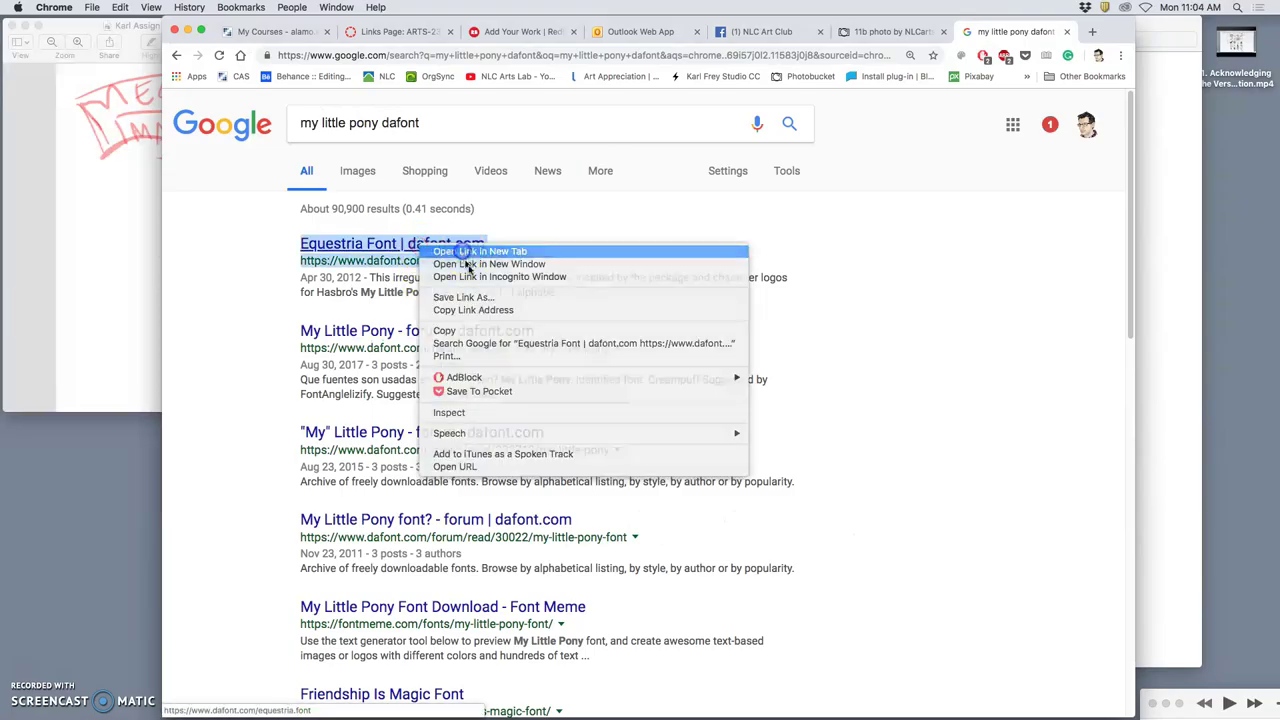
click(452, 252)
right_click(438, 338)
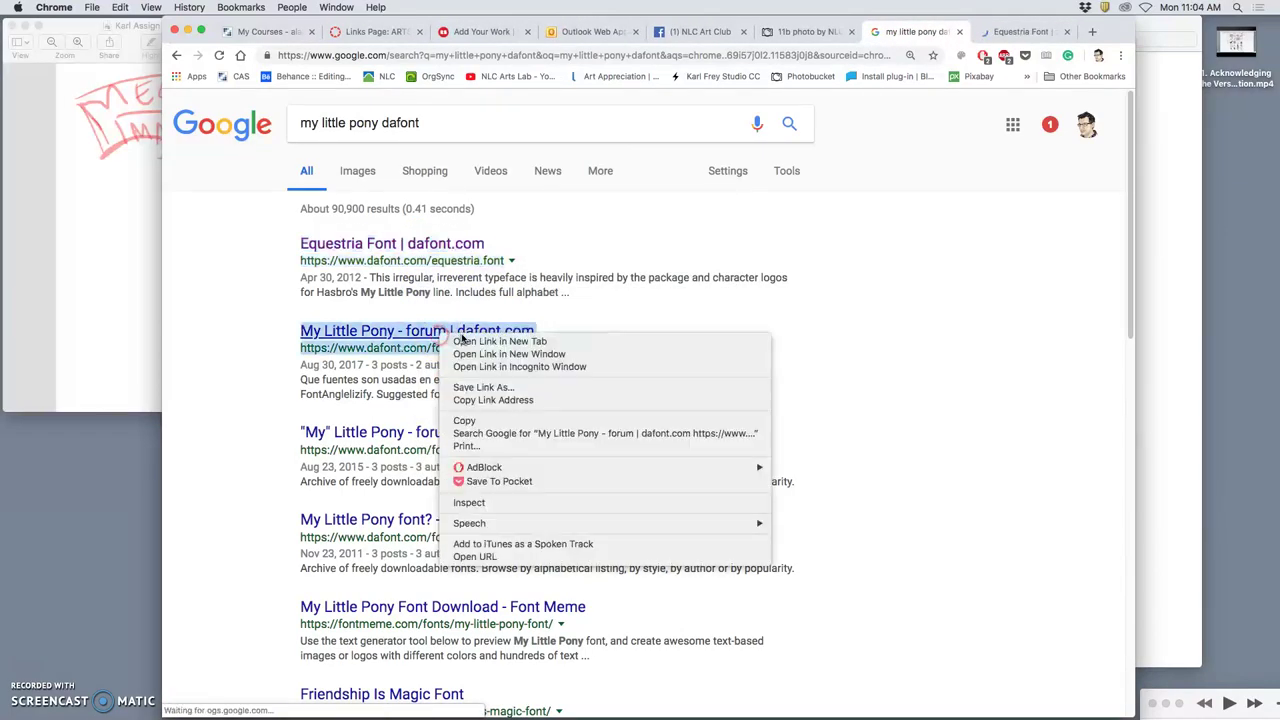
click(480, 341)
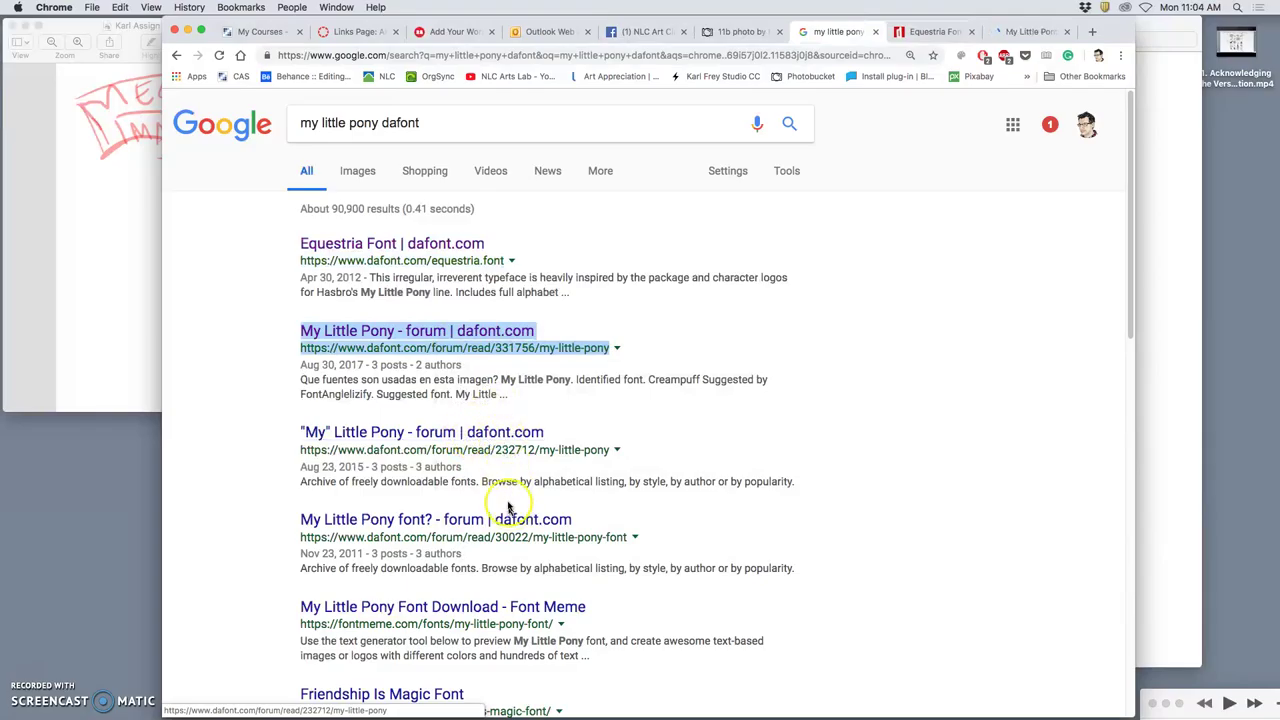
right_click(484, 432)
click(508, 439)
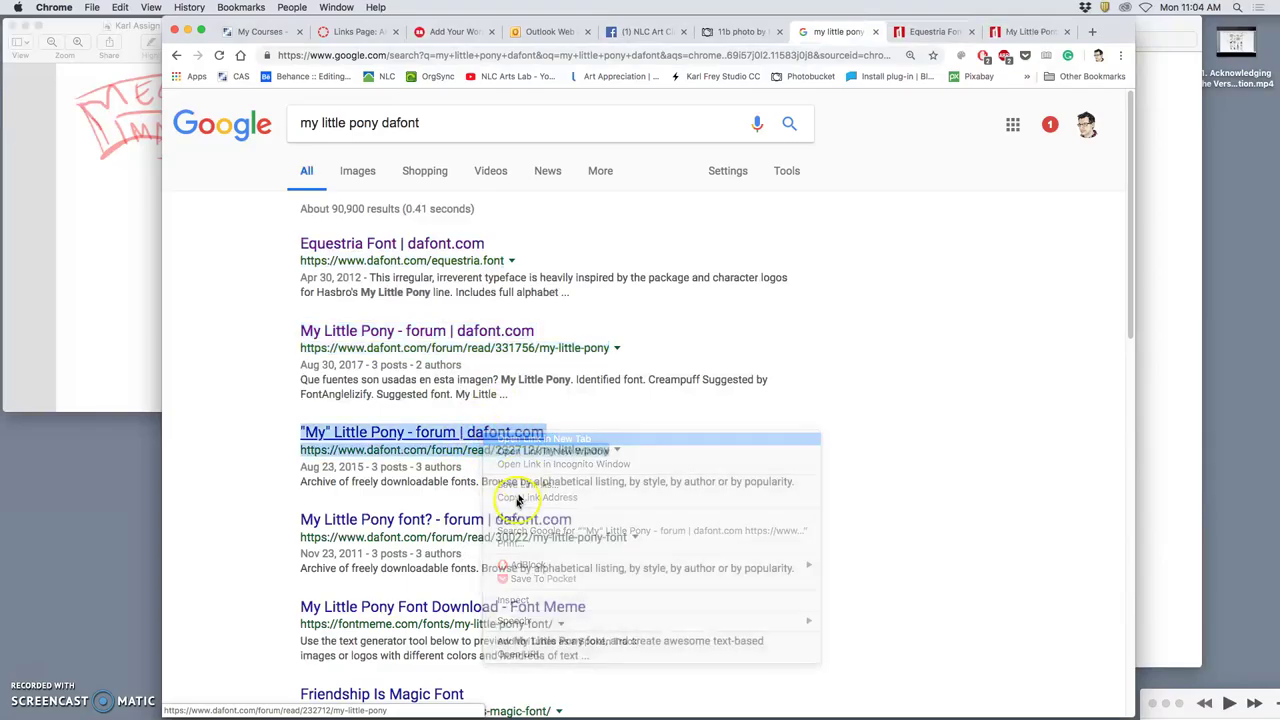
right_click(480, 520)
click(510, 482)
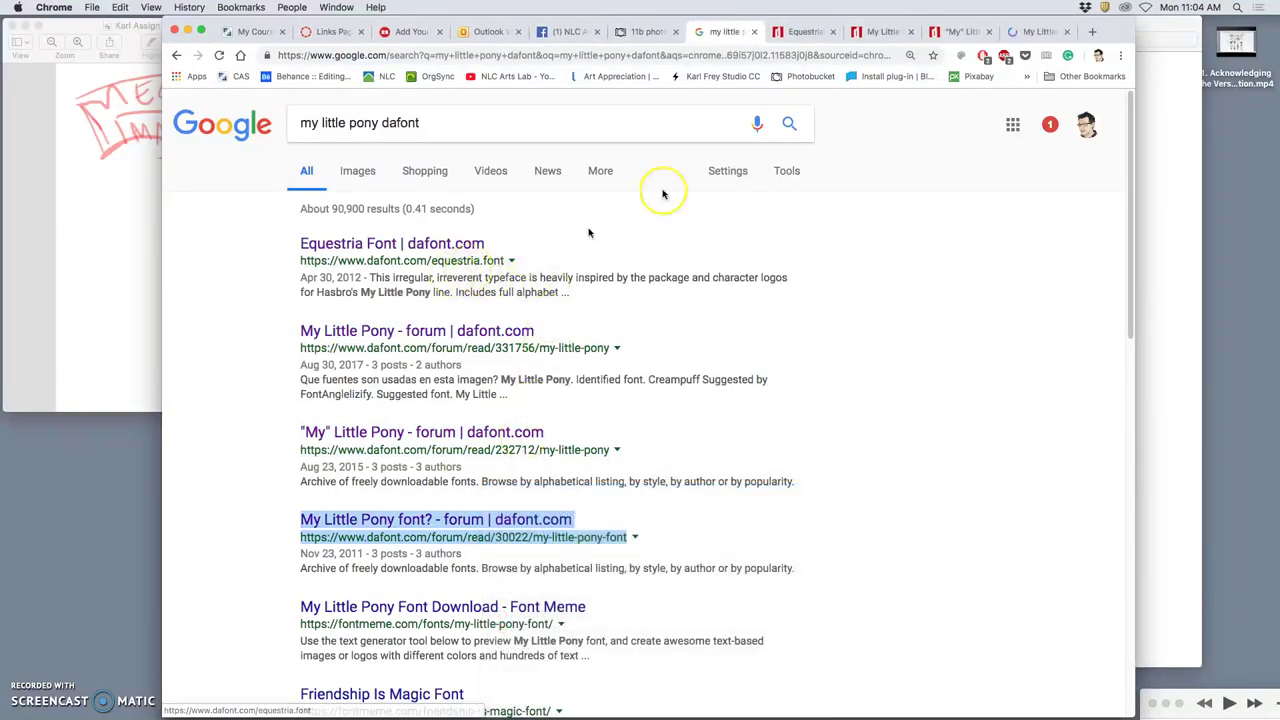
- On the dafont Equestria page, download the font as equestria.zip
click(810, 32)
scroll(700, 415, down, 8)
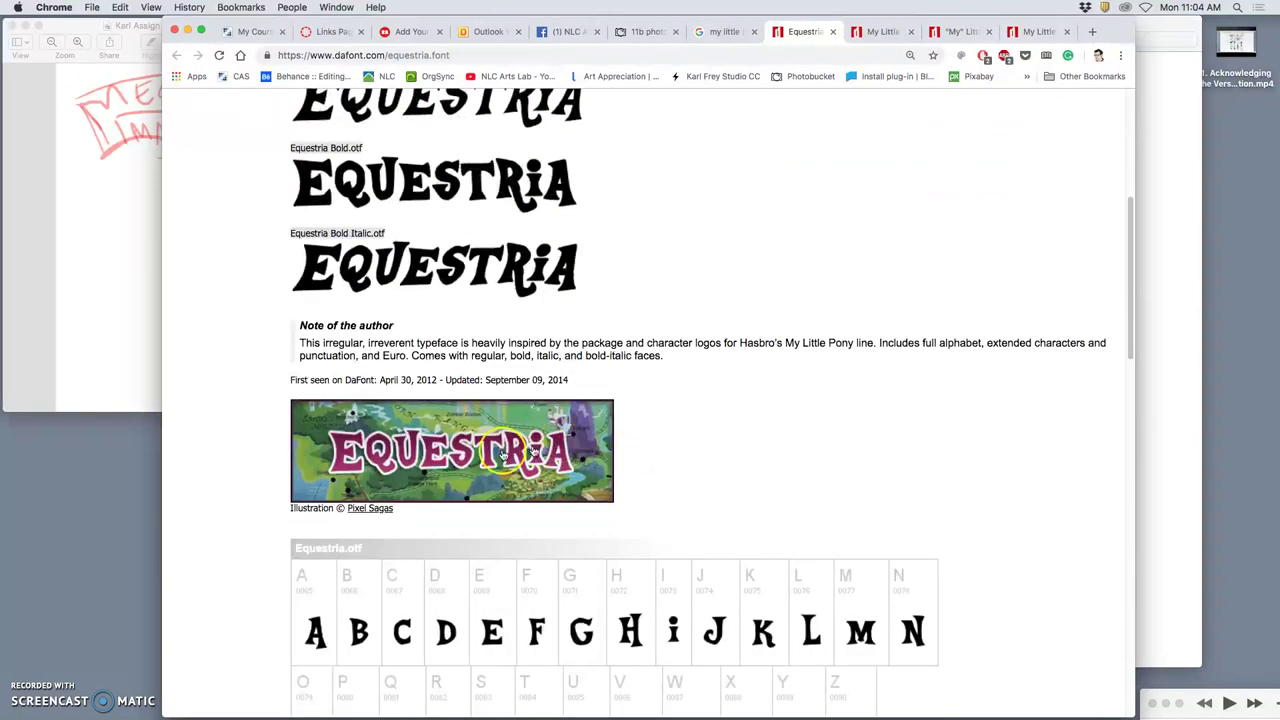
scroll(570, 330, up, 4)
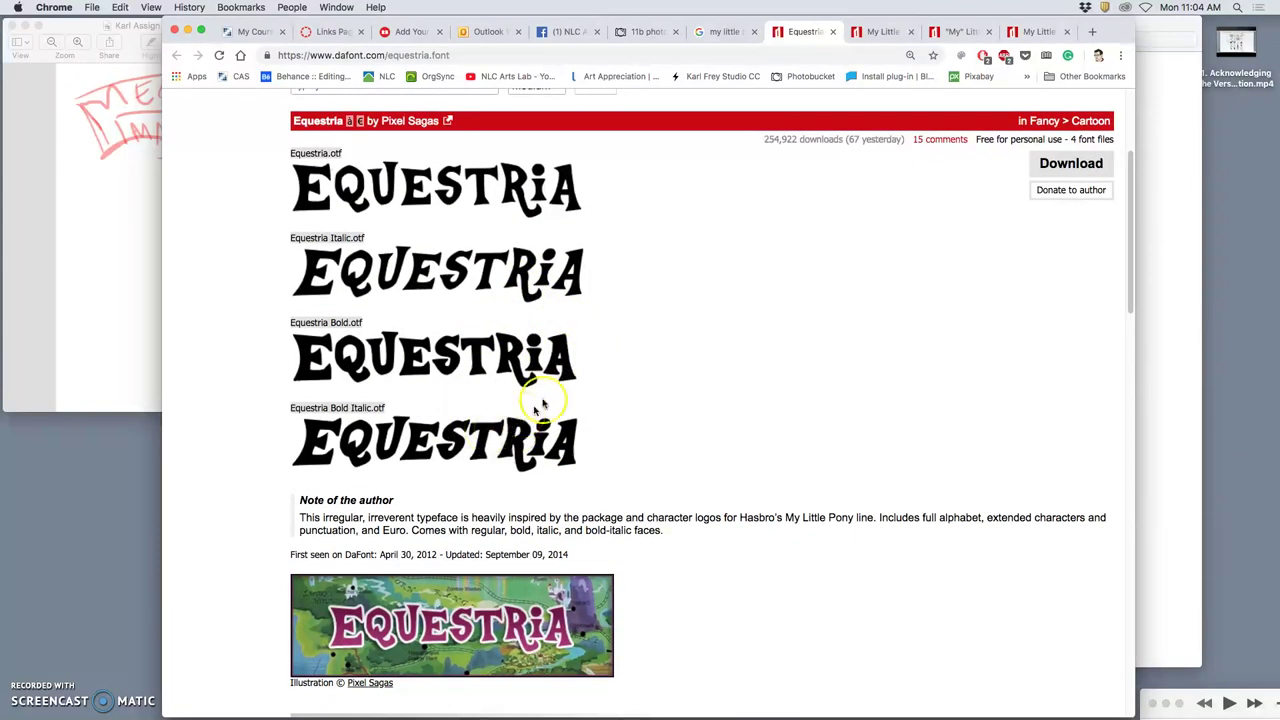
scroll(538, 345, up, 5)
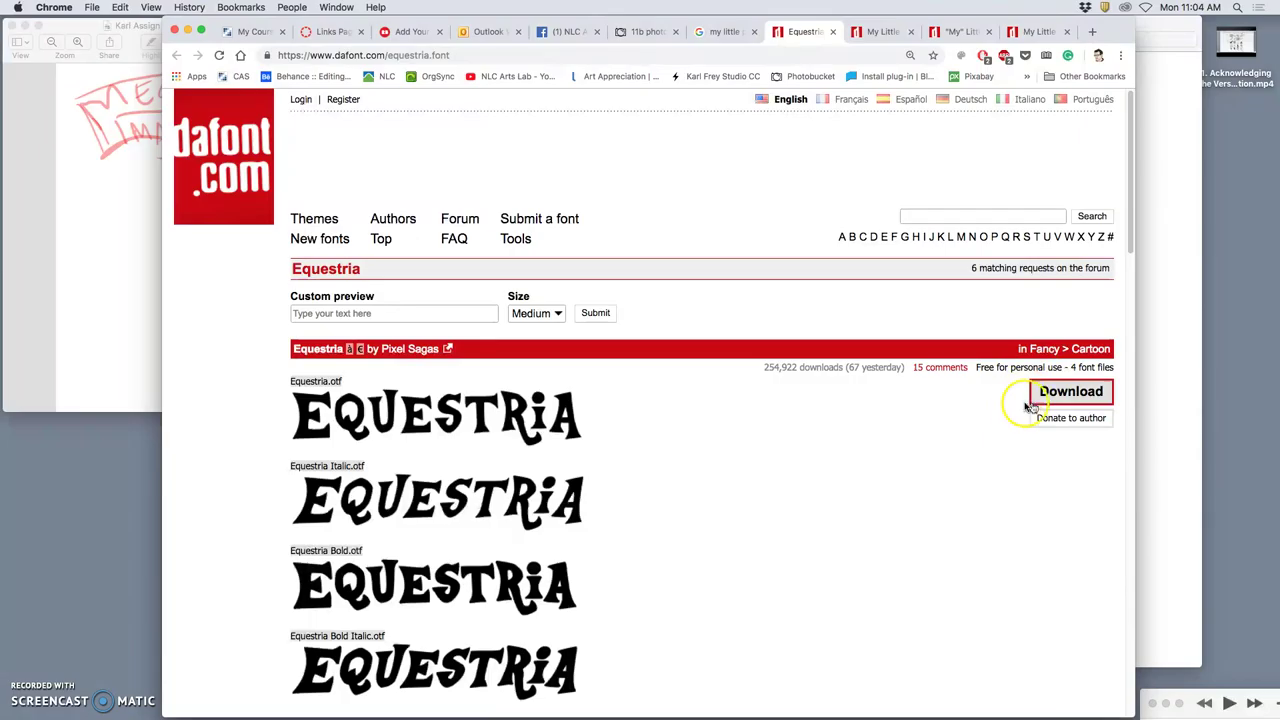
click(1066, 398)
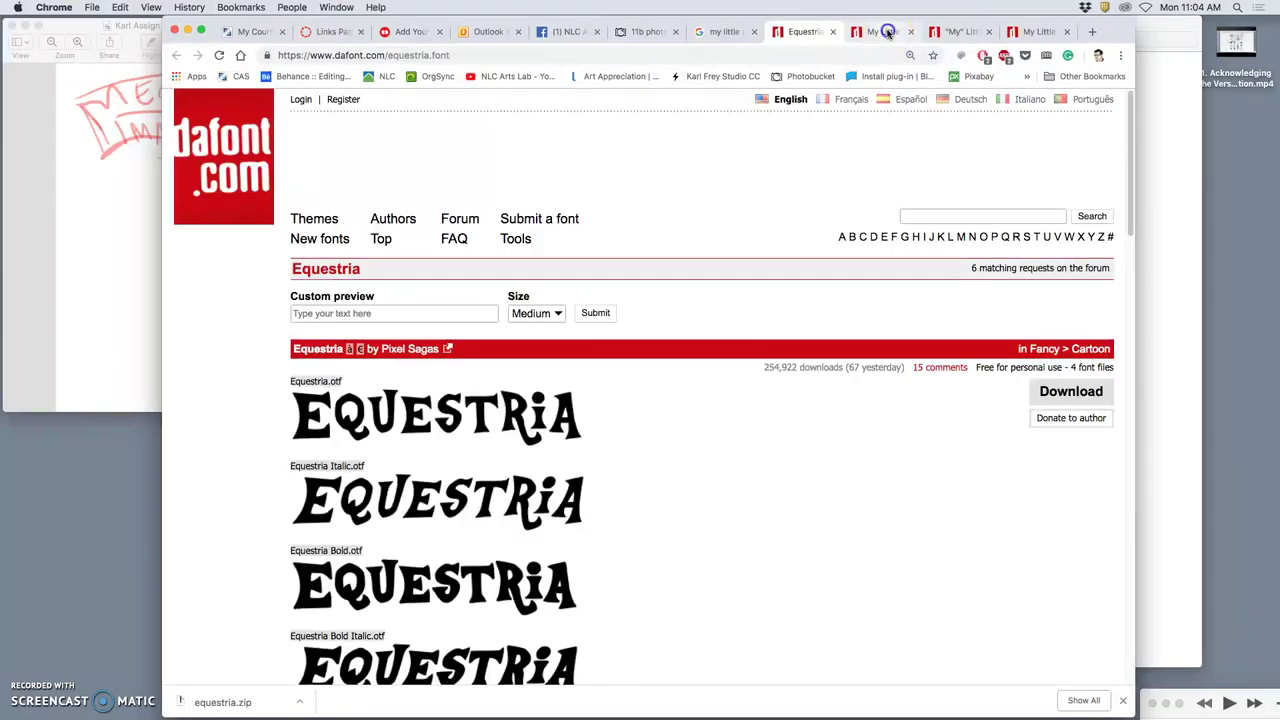
- Read the My Little Pony font thread and open the Creampuff link in a new tab
click(888, 32)
scroll(831, 363, down, 8)
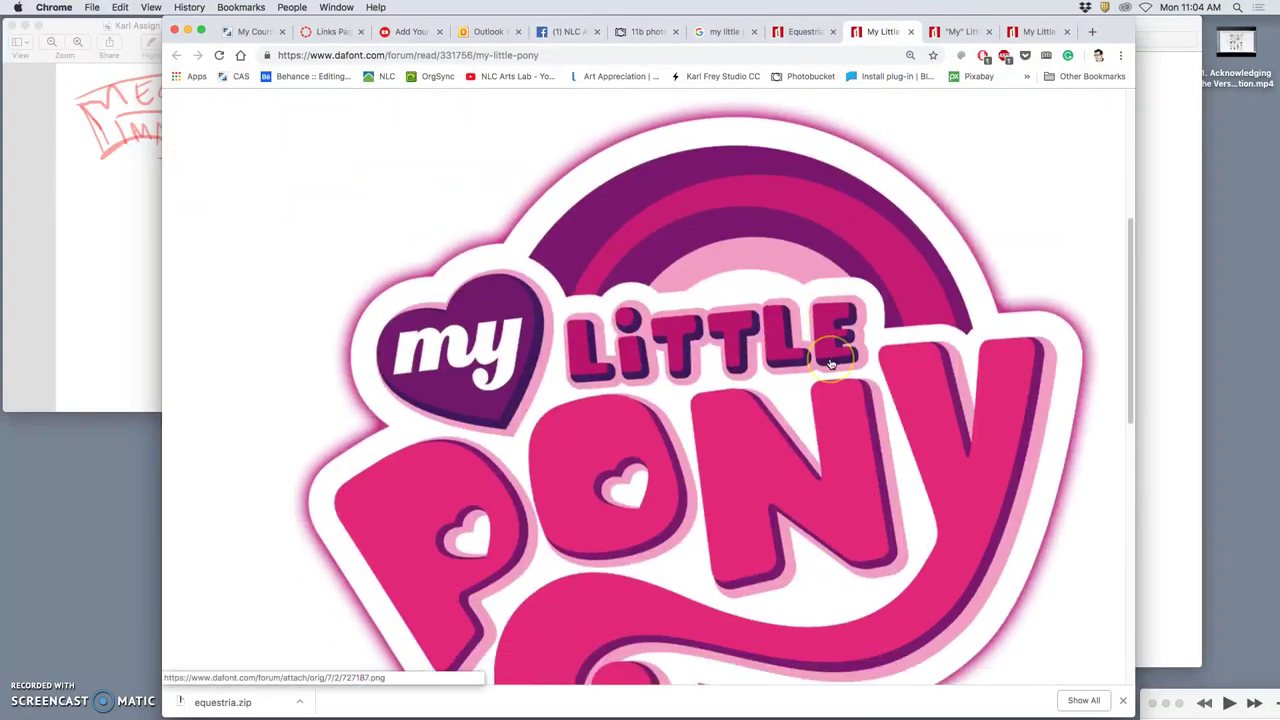
scroll(831, 363, up, 3)
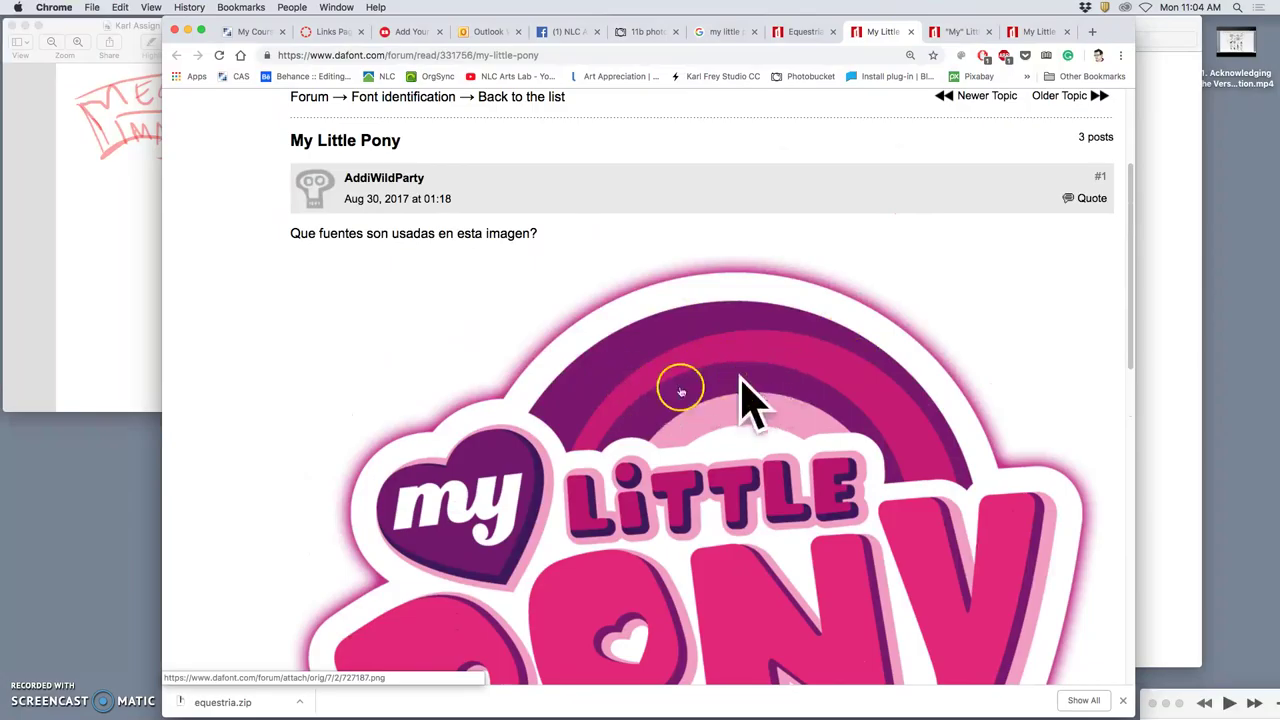
scroll(771, 417, down, 4)
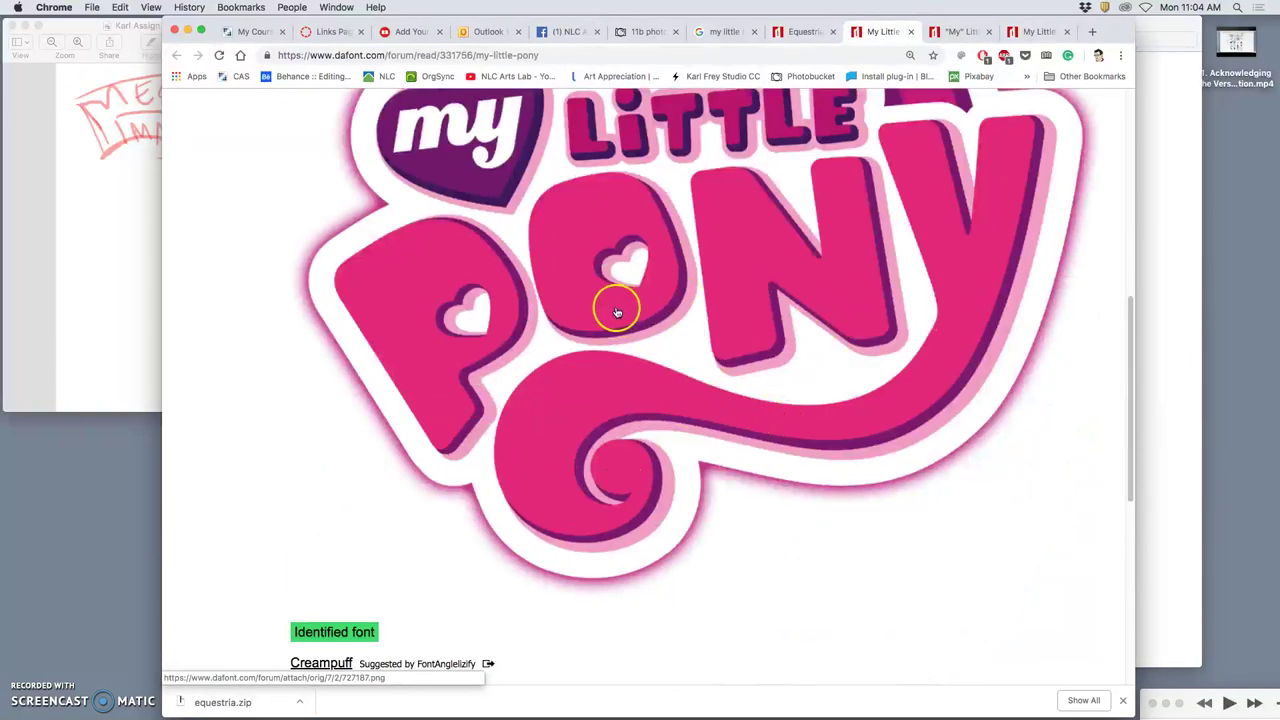
scroll(617, 313, up, 2)
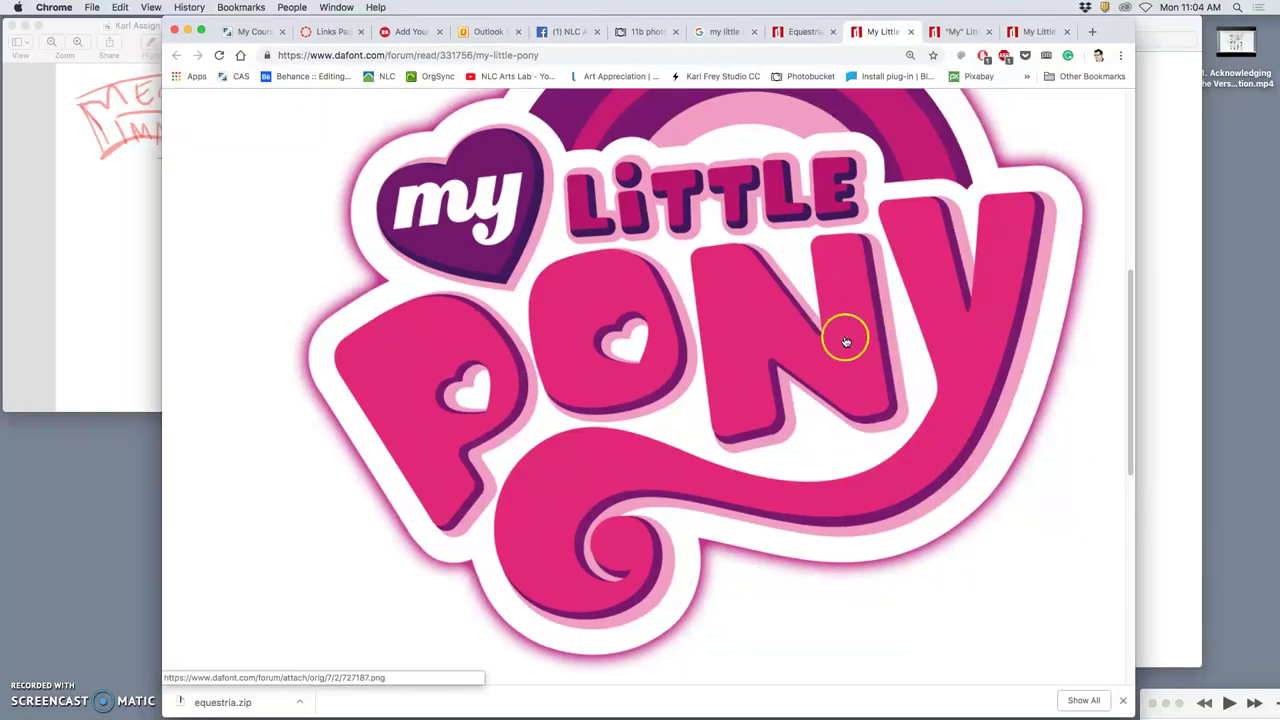
scroll(825, 352, down, 6)
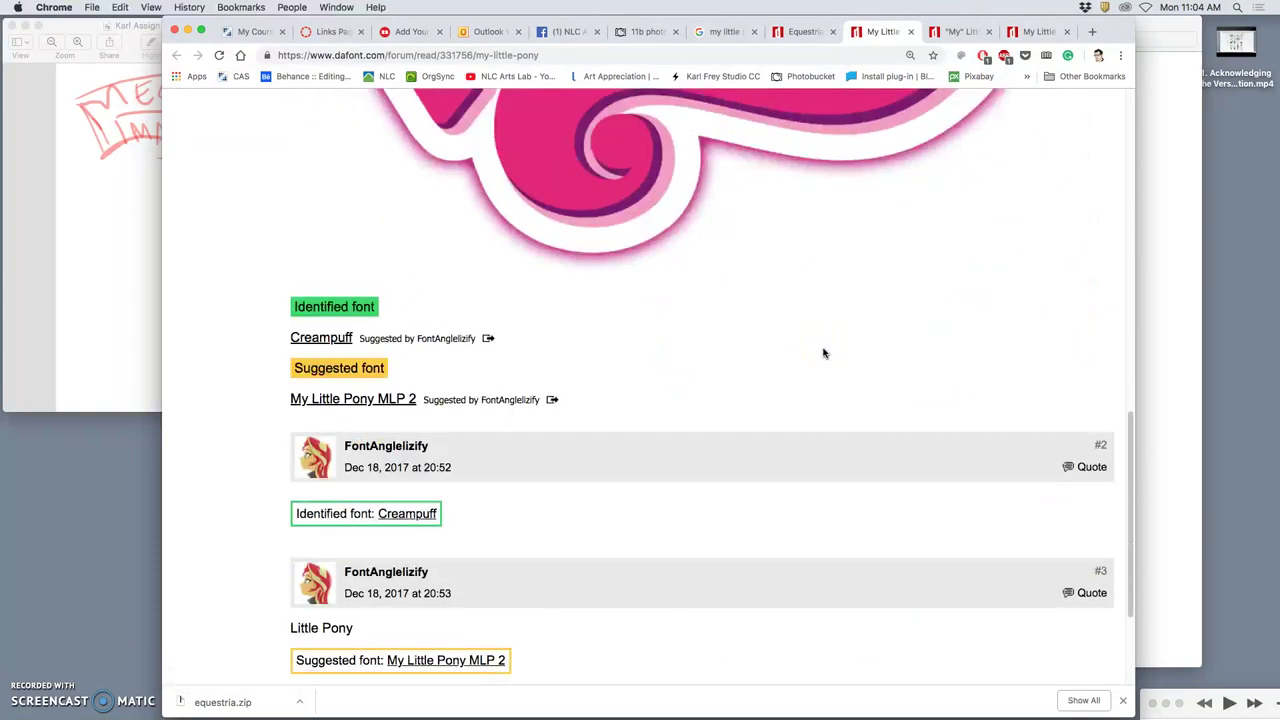
right_click(323, 347)
click(345, 350)
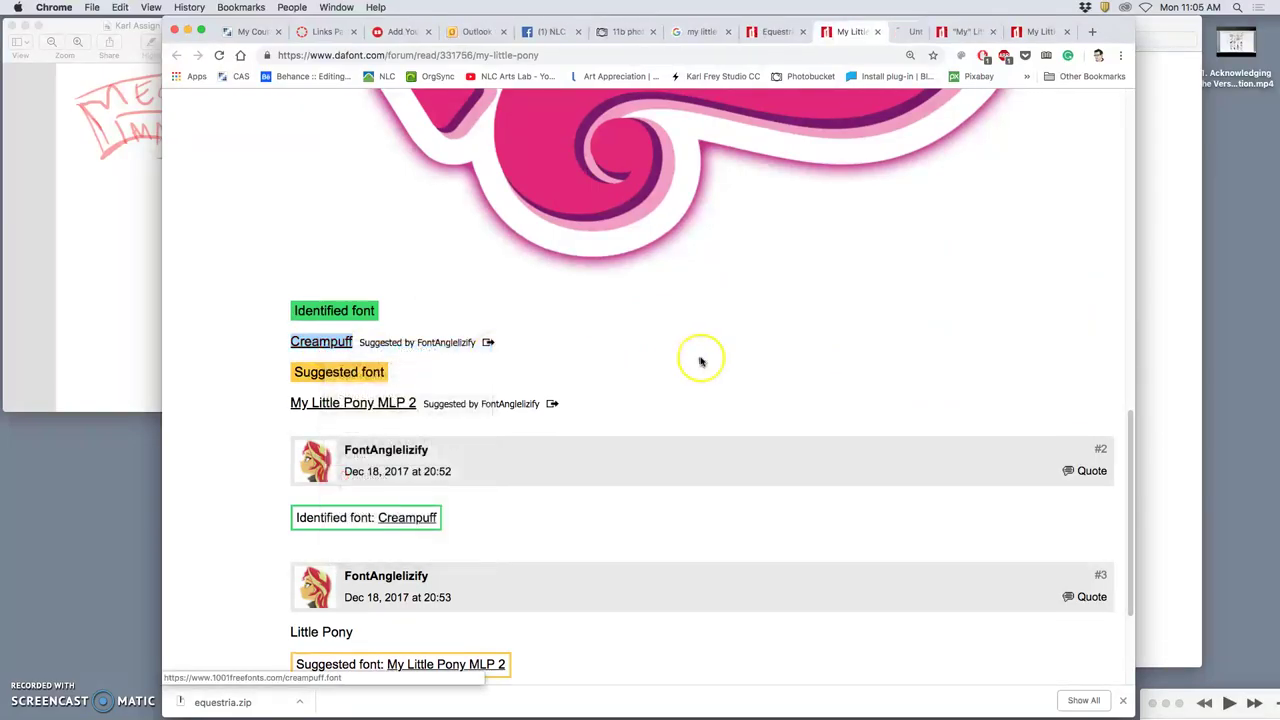
- Download Creampuff as creampuff.zip from 1001 Free Fonts, then close its tab
click(900, 33)
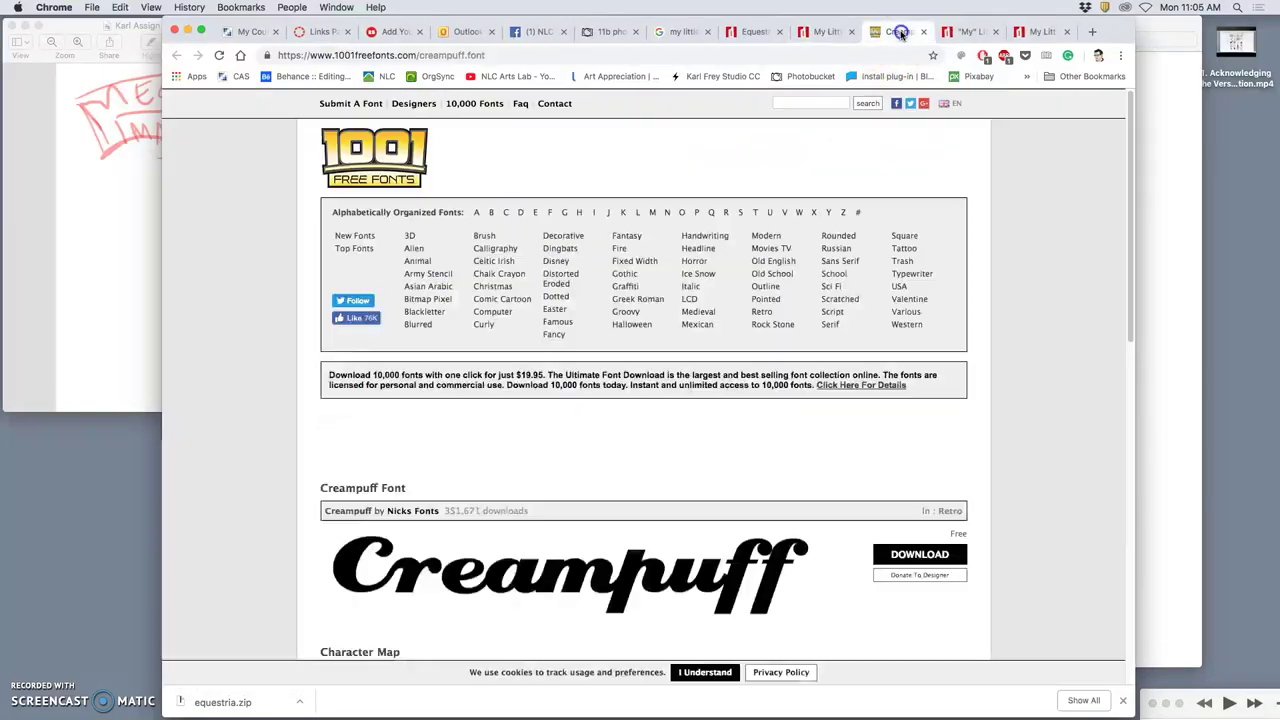
scroll(762, 345, down, 4)
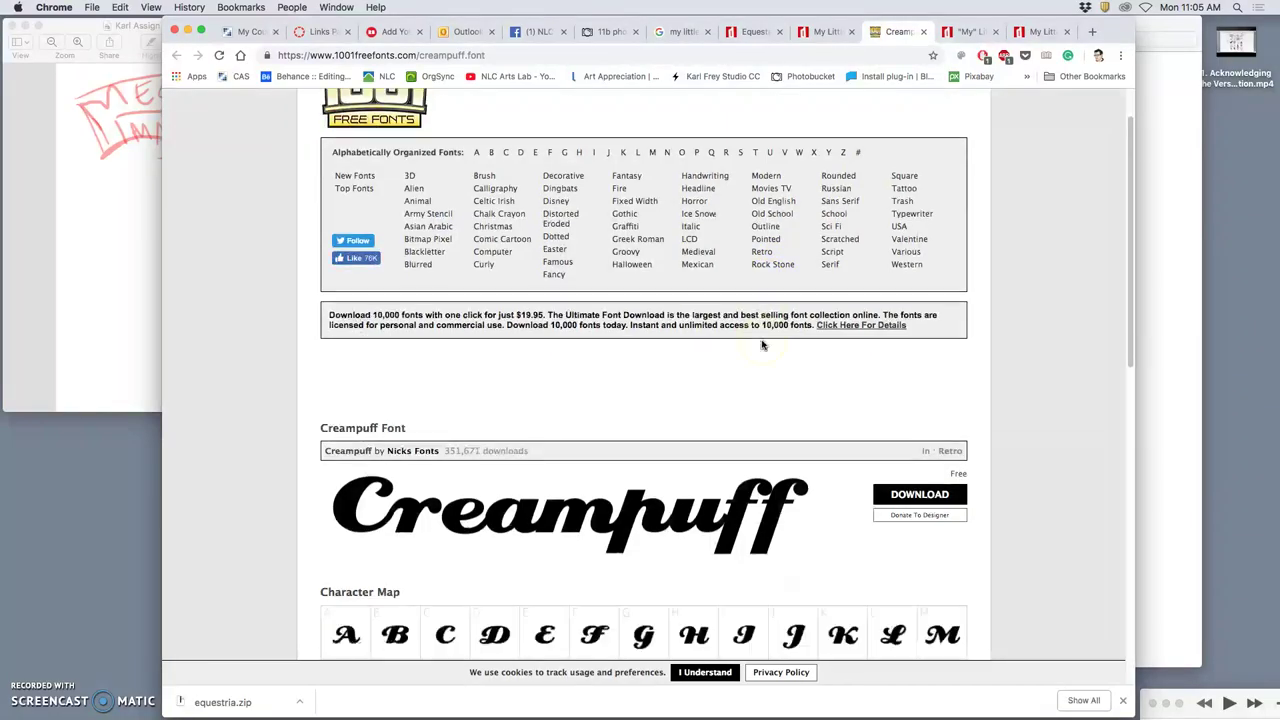
scroll(752, 353, down, 12)
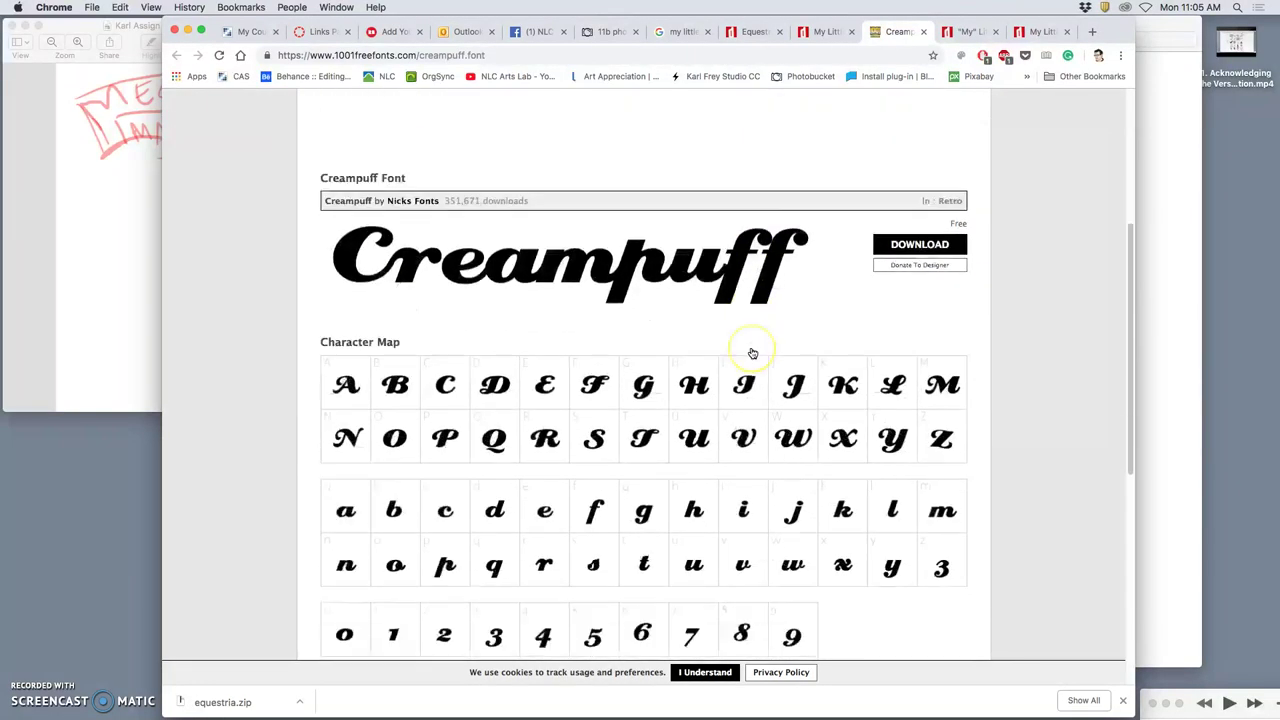
scroll(752, 353, up, 16)
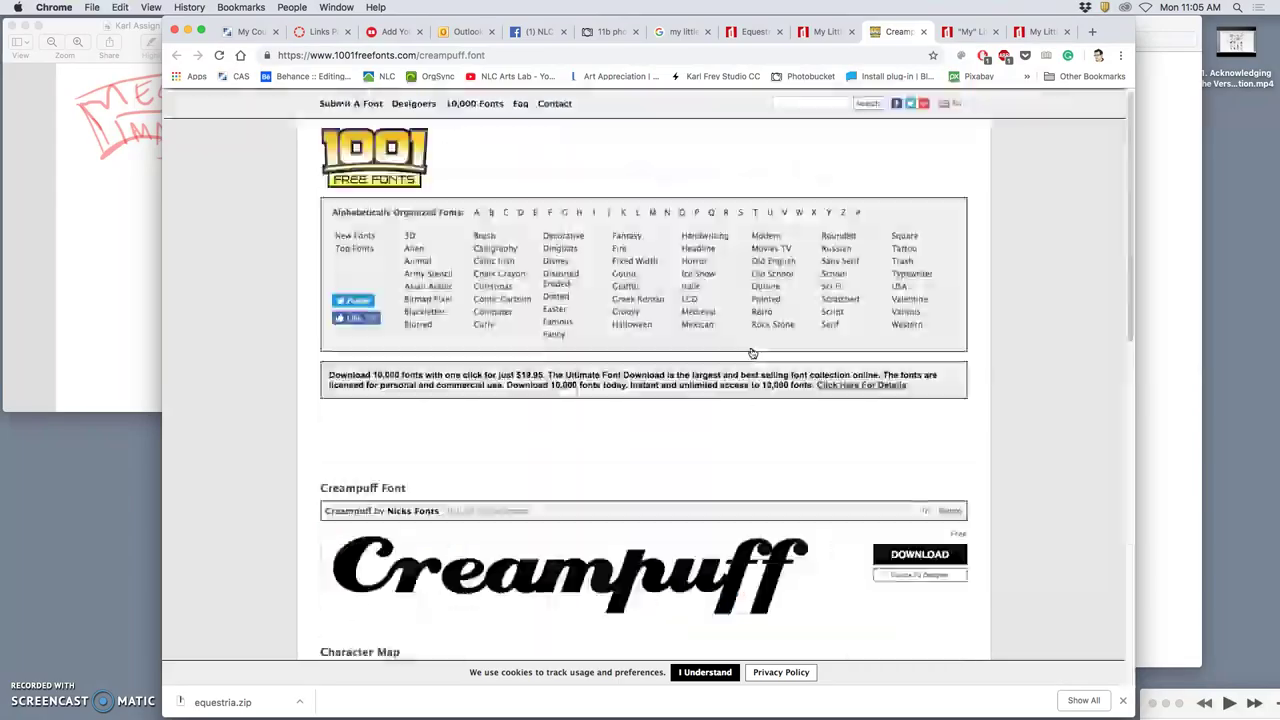
scroll(752, 353, down, 16)
click(403, 469)
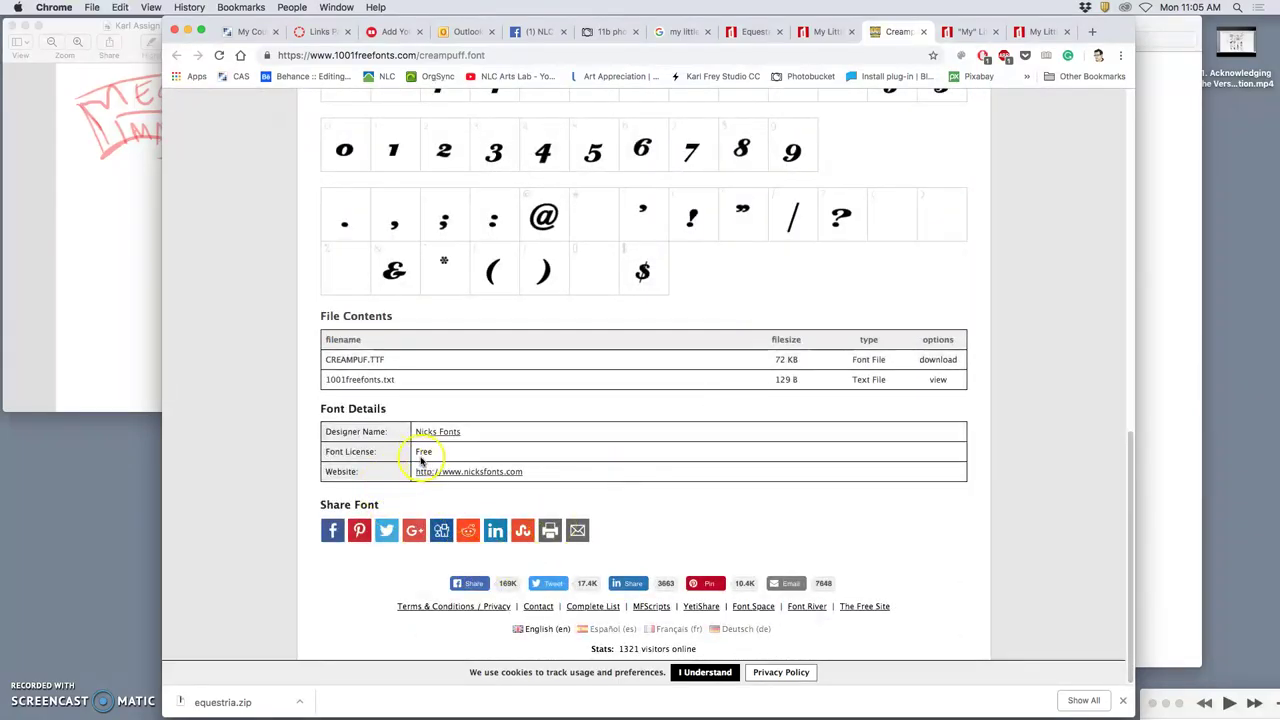
scroll(762, 428, up, 8)
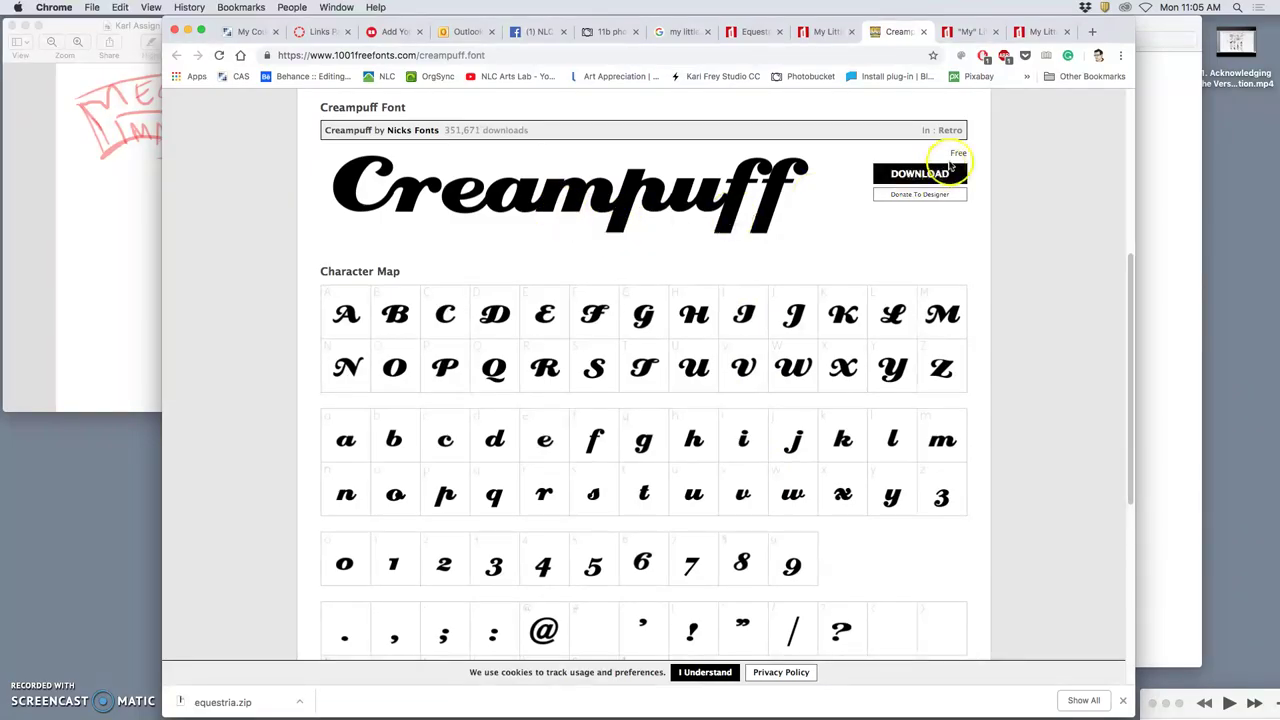
click(919, 175)
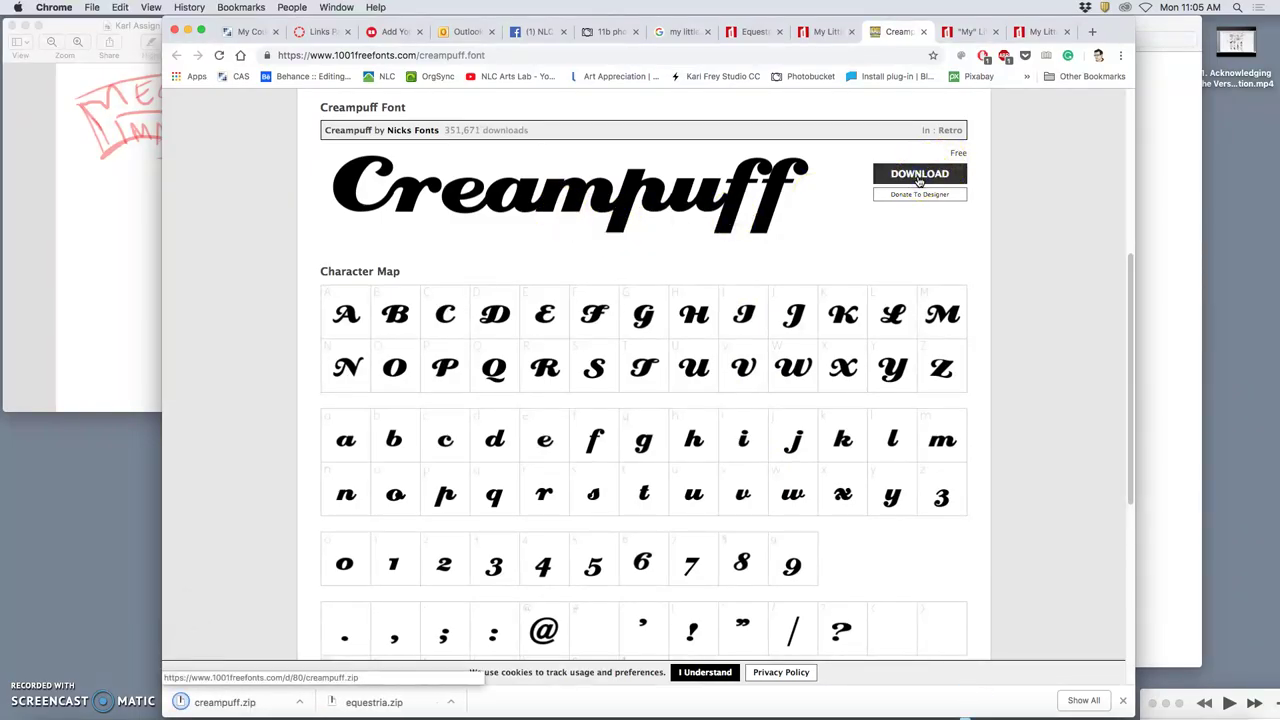
scroll(686, 282, up, 7)
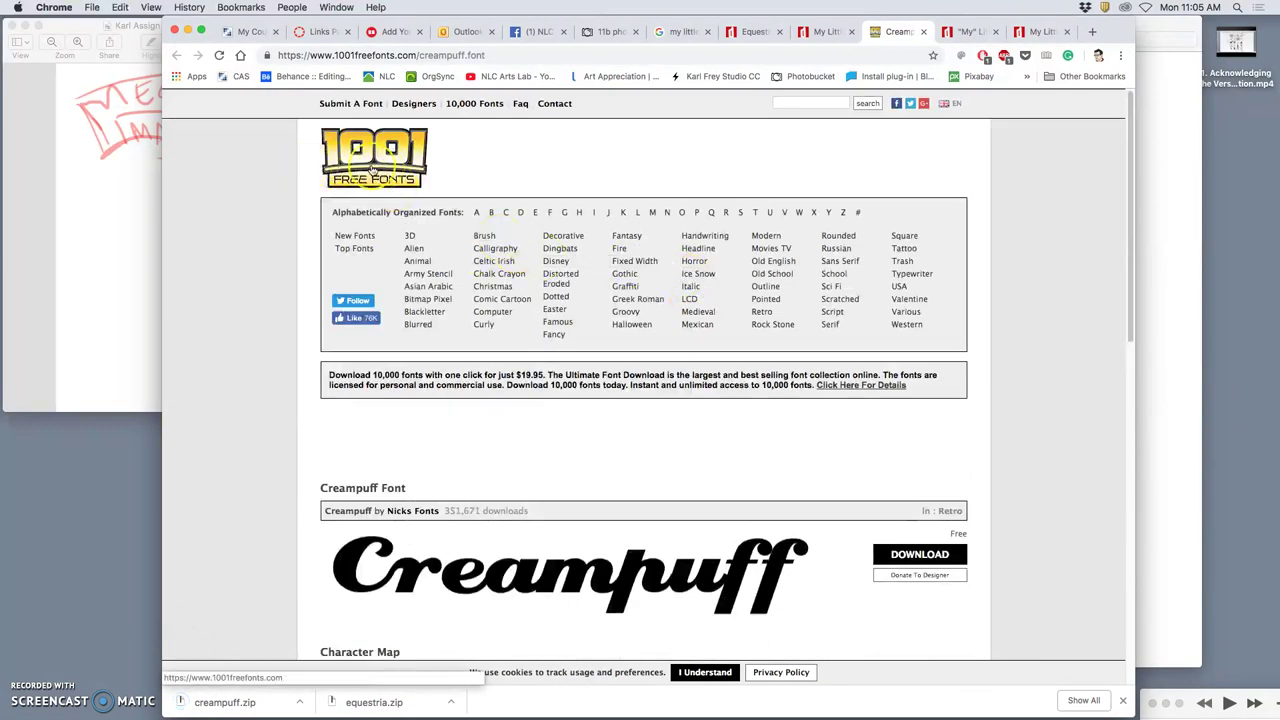
scroll(610, 352, down, 10)
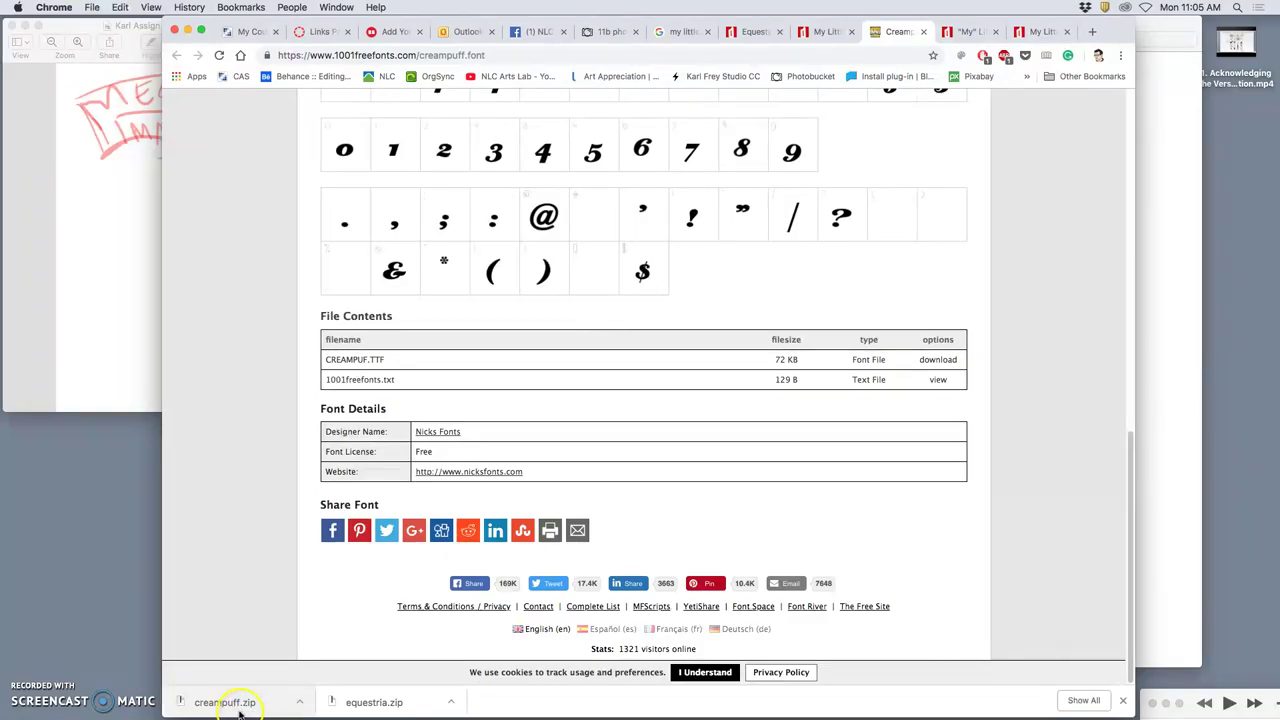
click(924, 32)
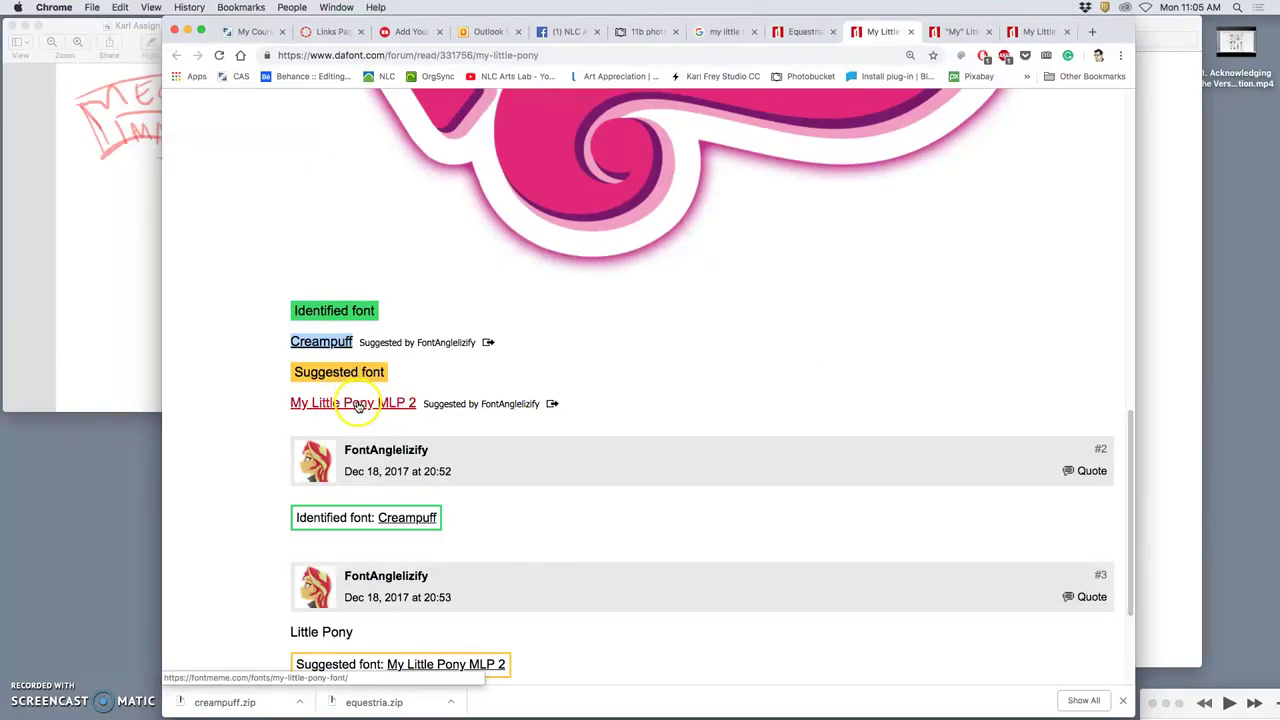
- Download the My Little Pony MLP 2 font from Font Meme as my-little-pony.zip
right_click(358, 405)
click(382, 416)
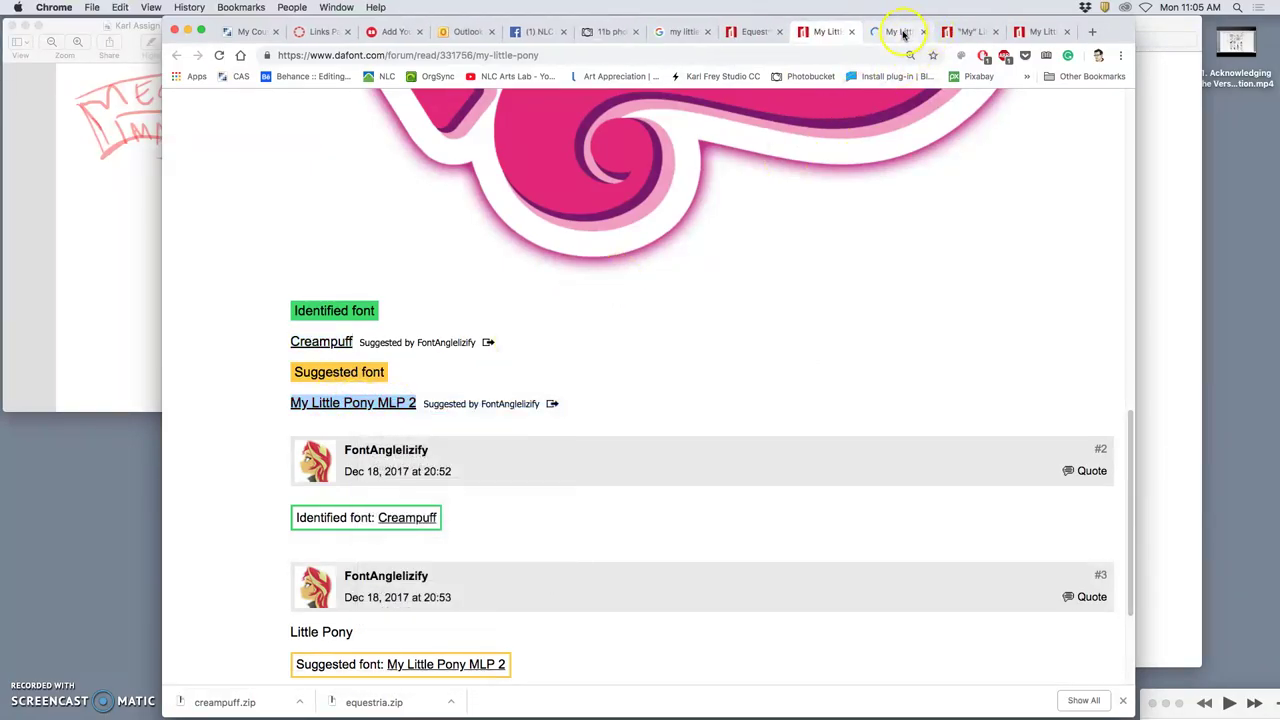
click(901, 32)
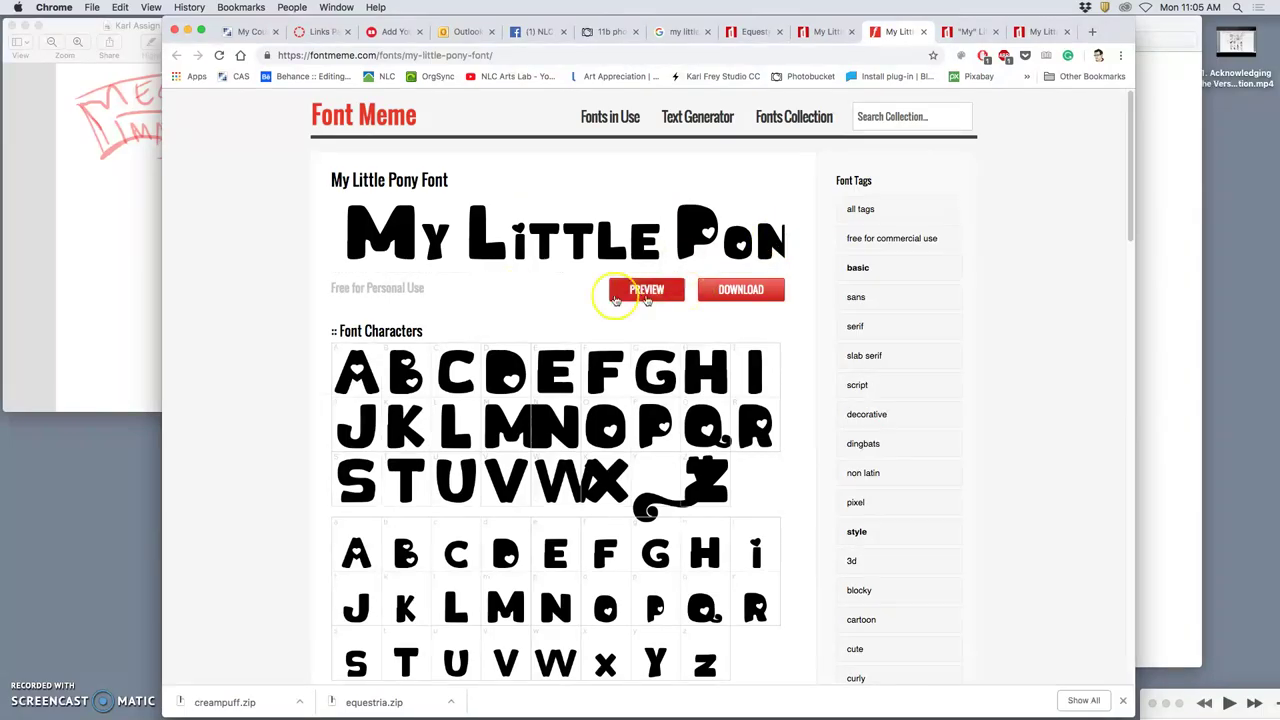
click(738, 295)
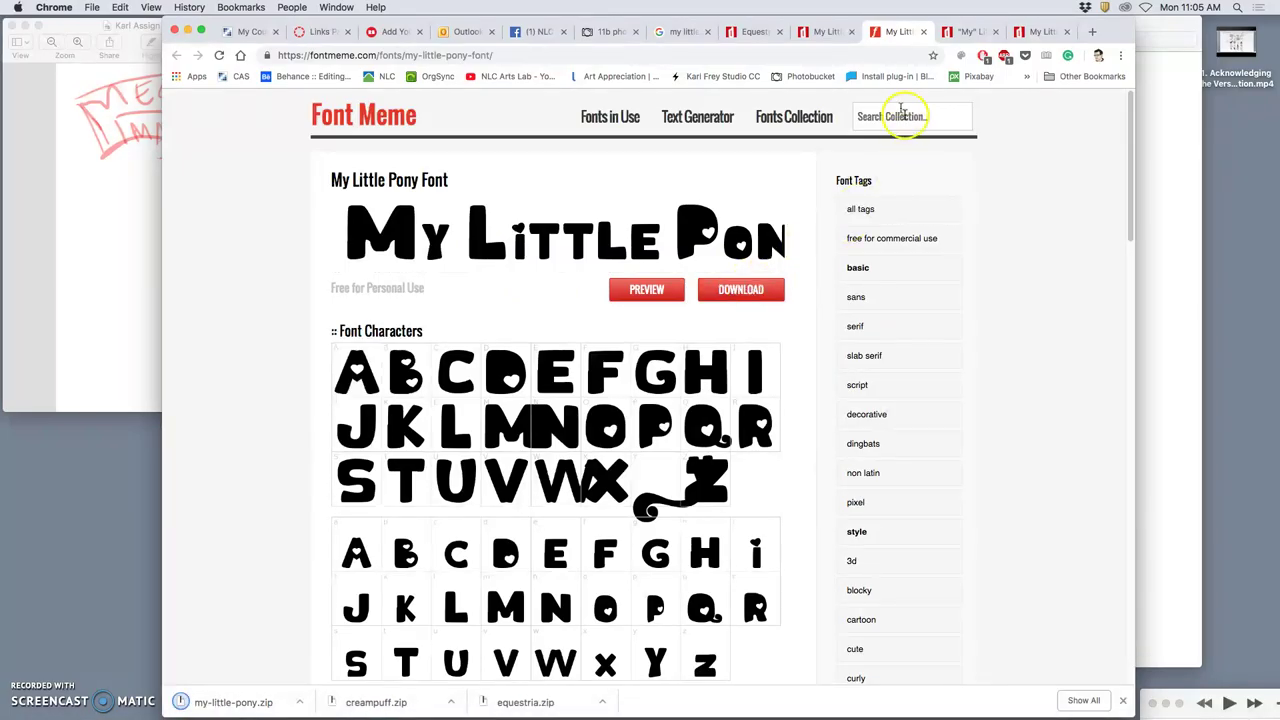
- Close the finished pony forum thread, the font page, and the thread about the word 'my'
click(822, 31)
scroll(744, 221, down, 4)
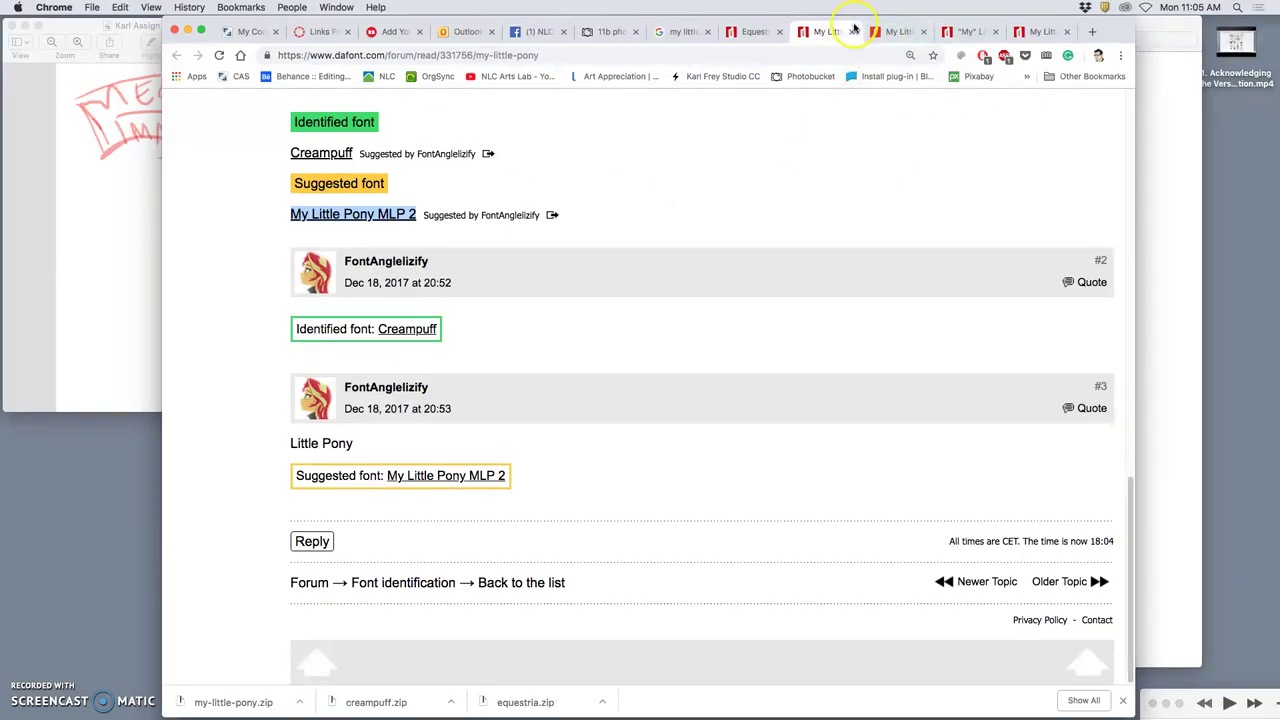
click(853, 31)
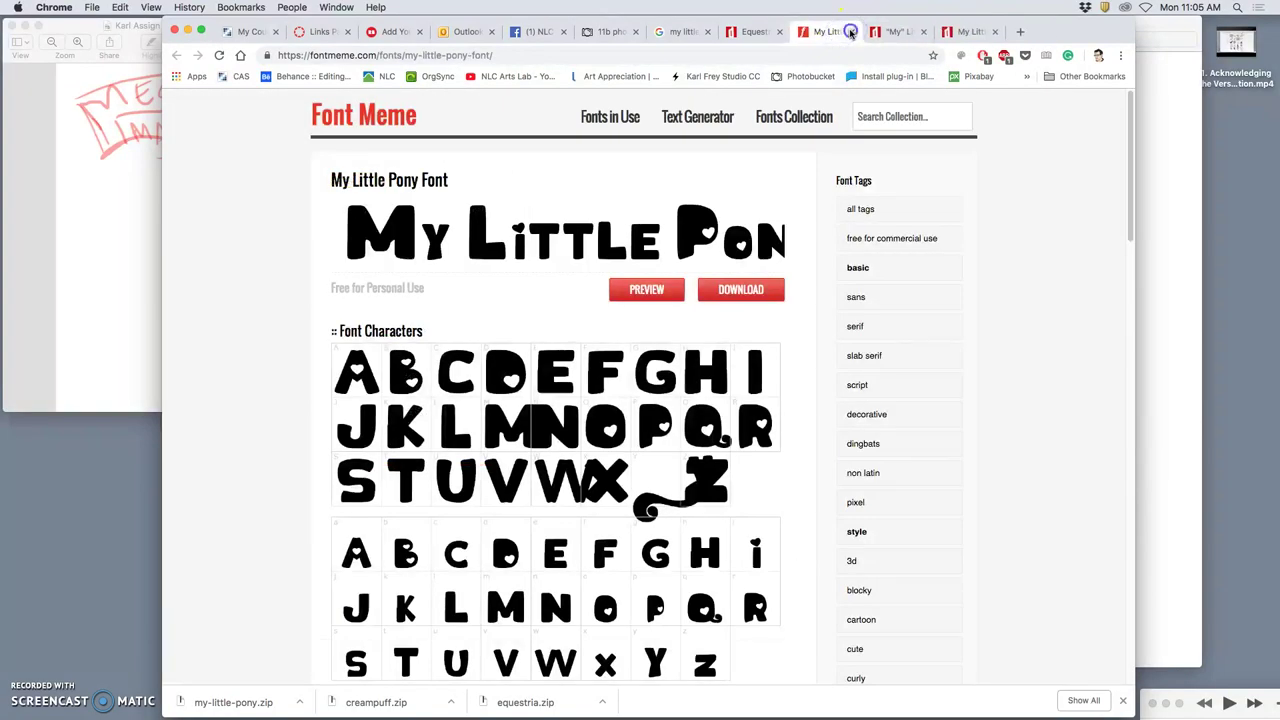
click(851, 31)
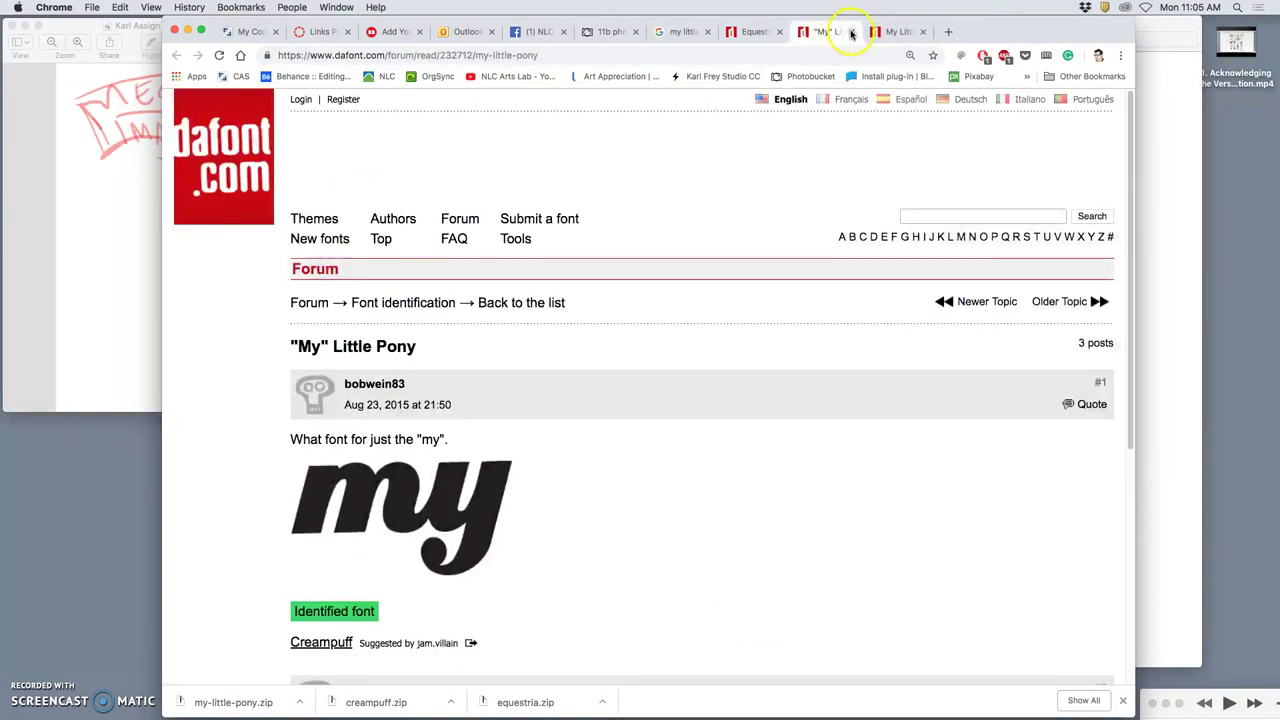
click(853, 31)
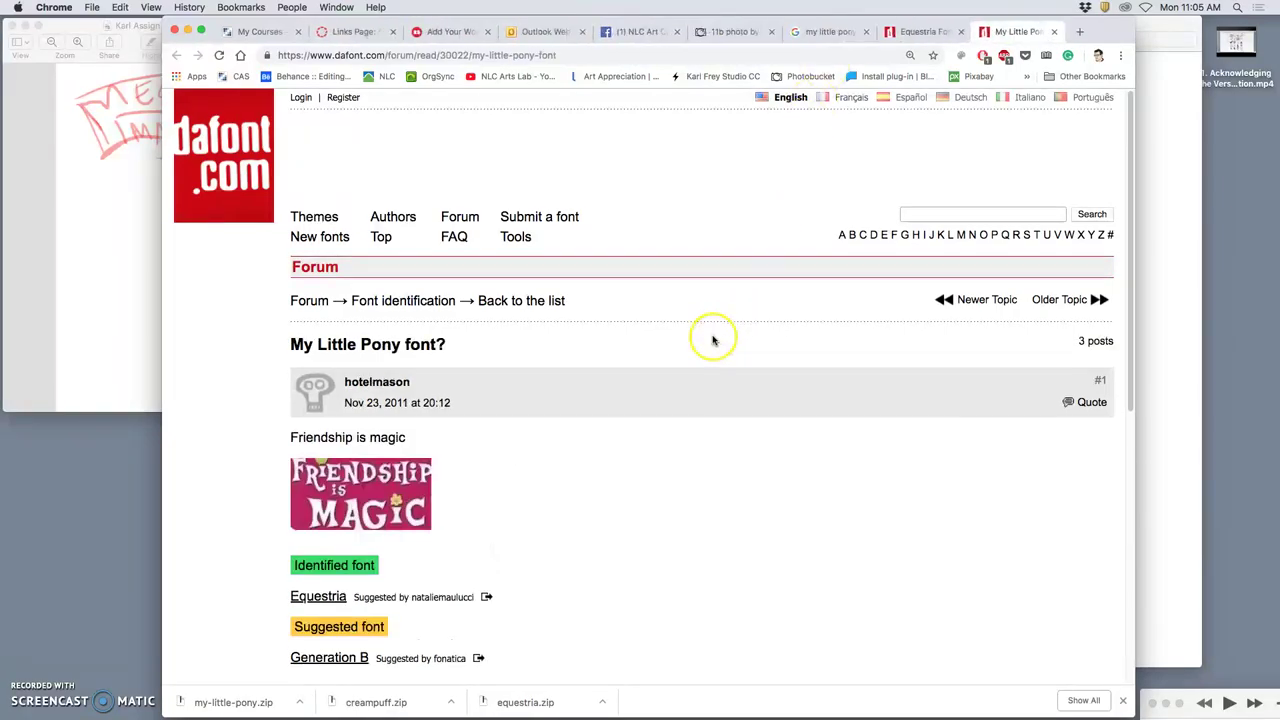
- Open the suggested Generation B font page from Font Bros in a new tab and view it
scroll(712, 337, down, 4)
scroll(590, 436, down, 3)
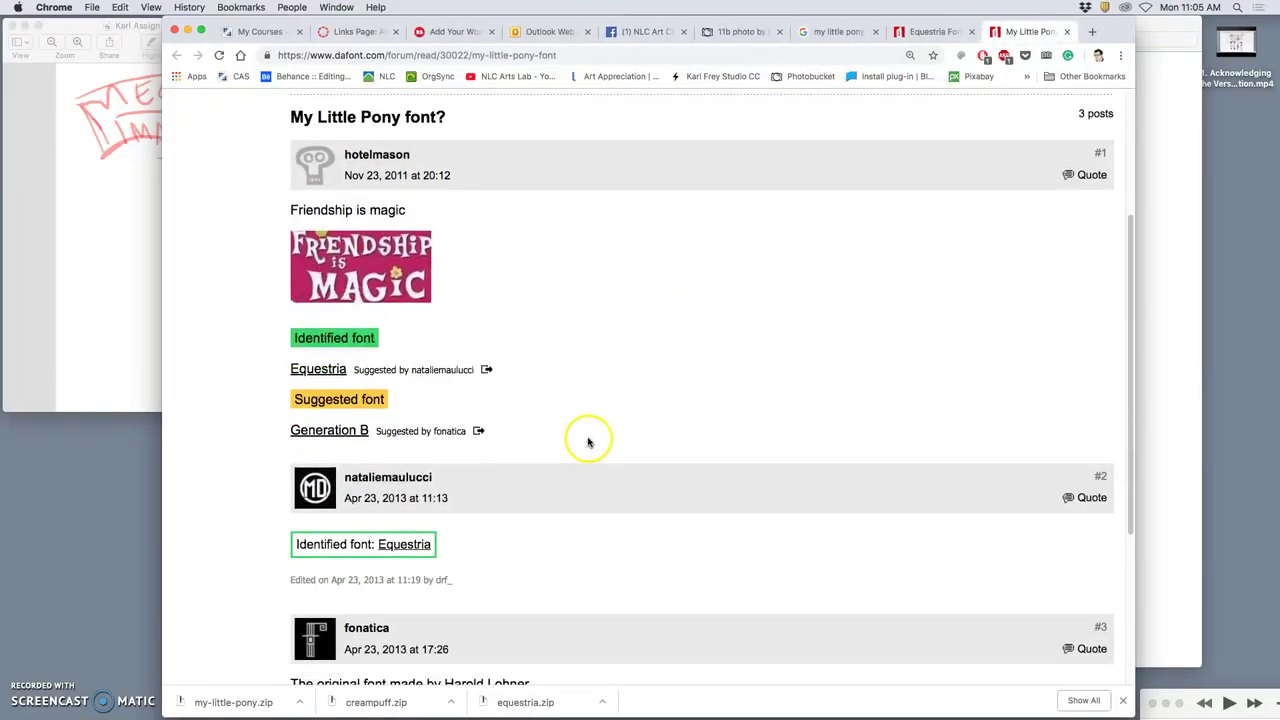
right_click(330, 363)
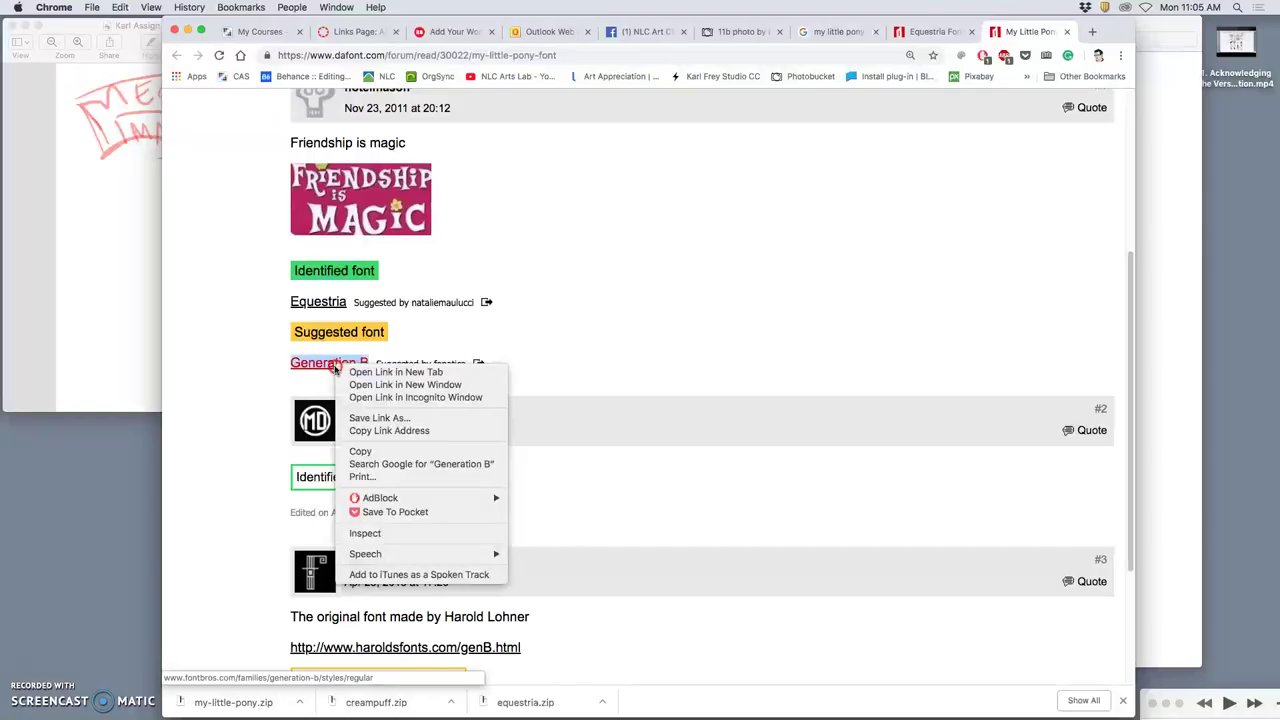
click(363, 370)
scroll(619, 395, down, 6)
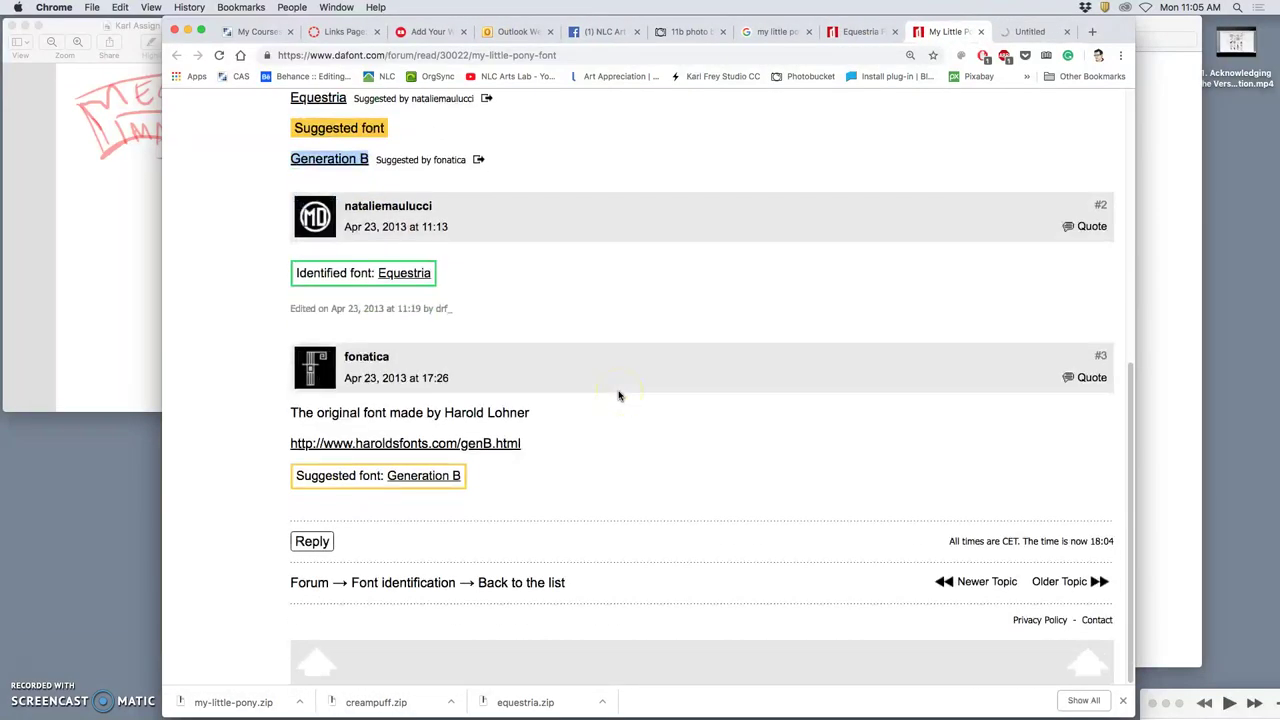
scroll(619, 395, up, 6)
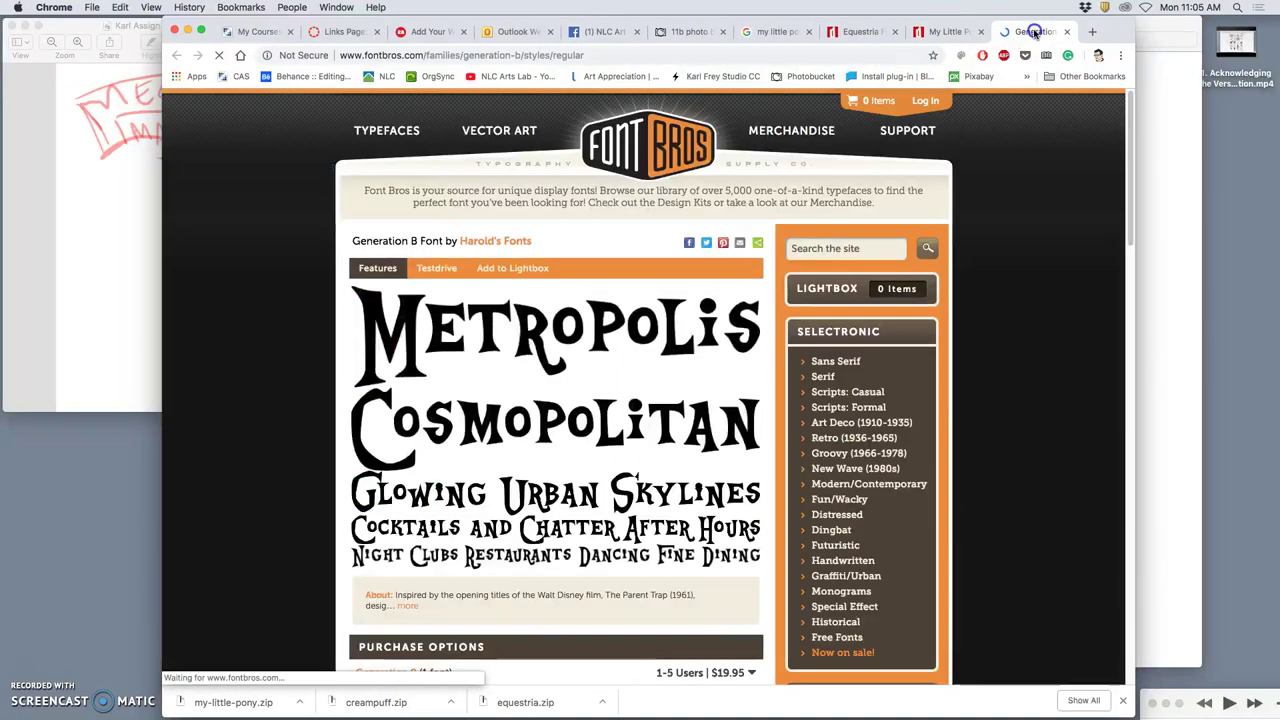
click(1032, 31)
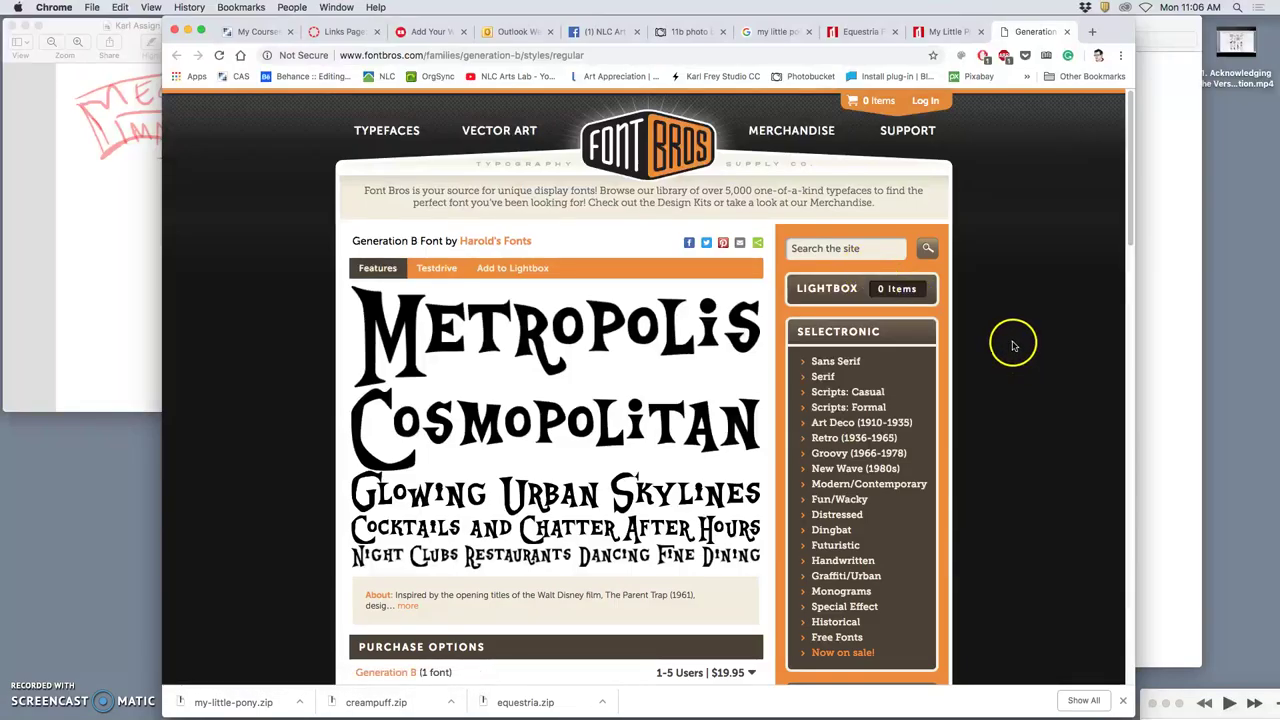